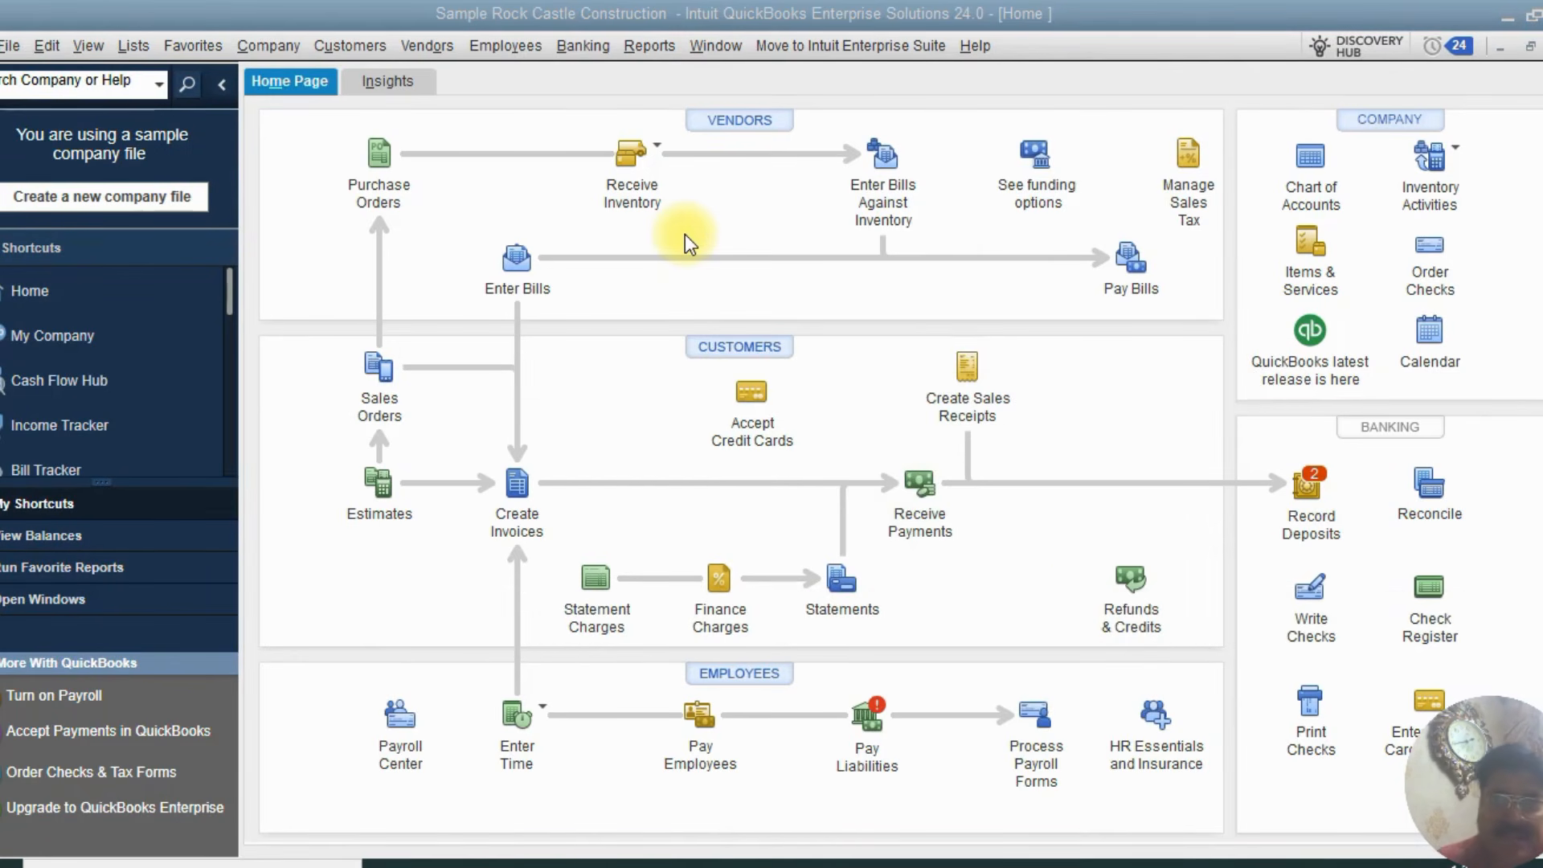
Open the Chart of Accounts and browse through the account list and its types
left_click(1315, 162)
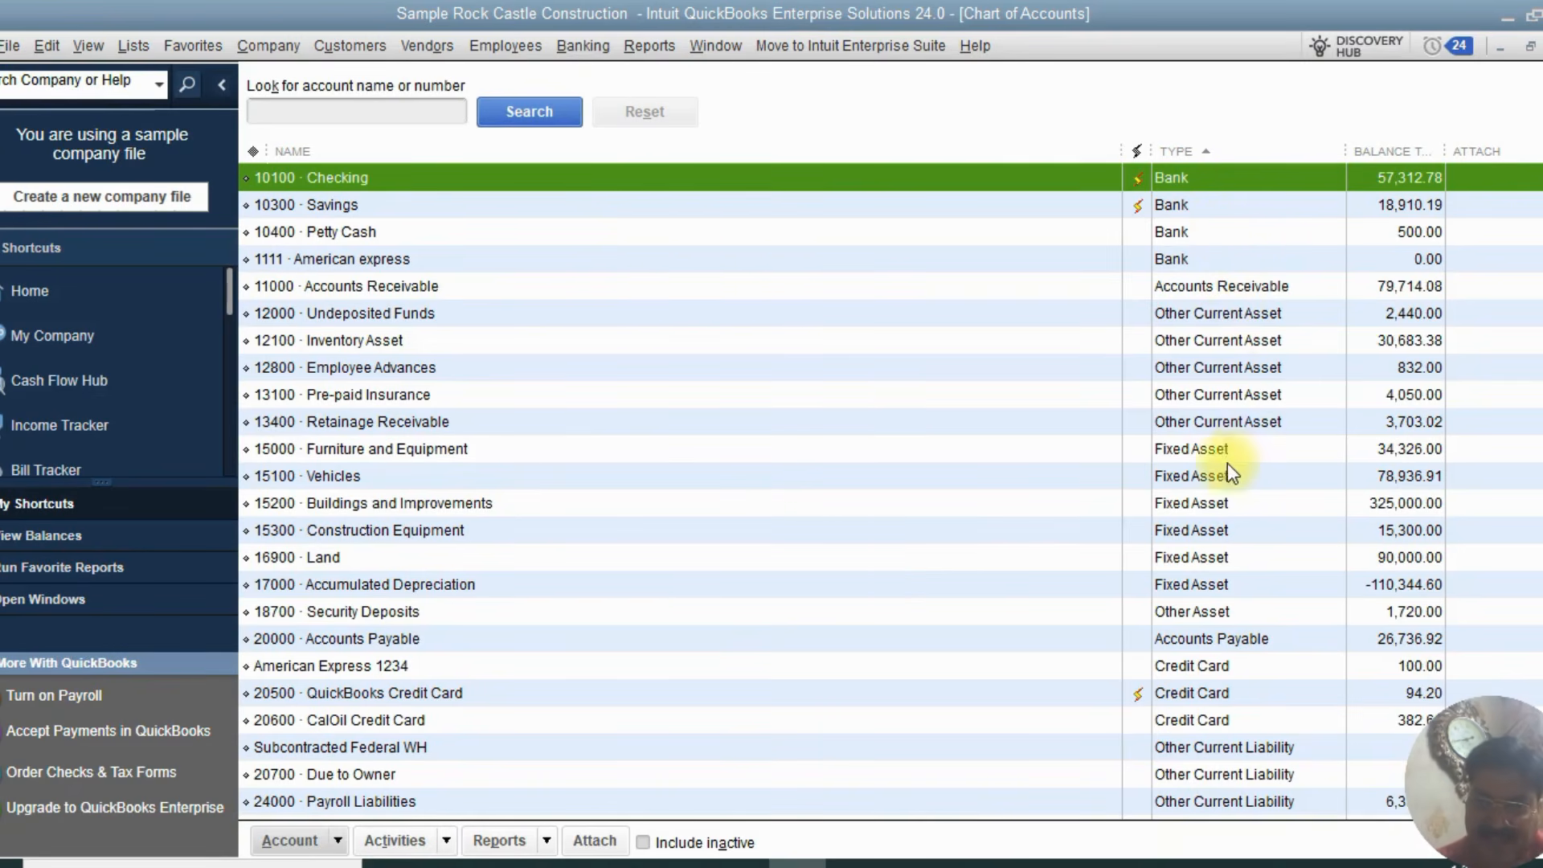
scroll(1230, 506, "down", 3)
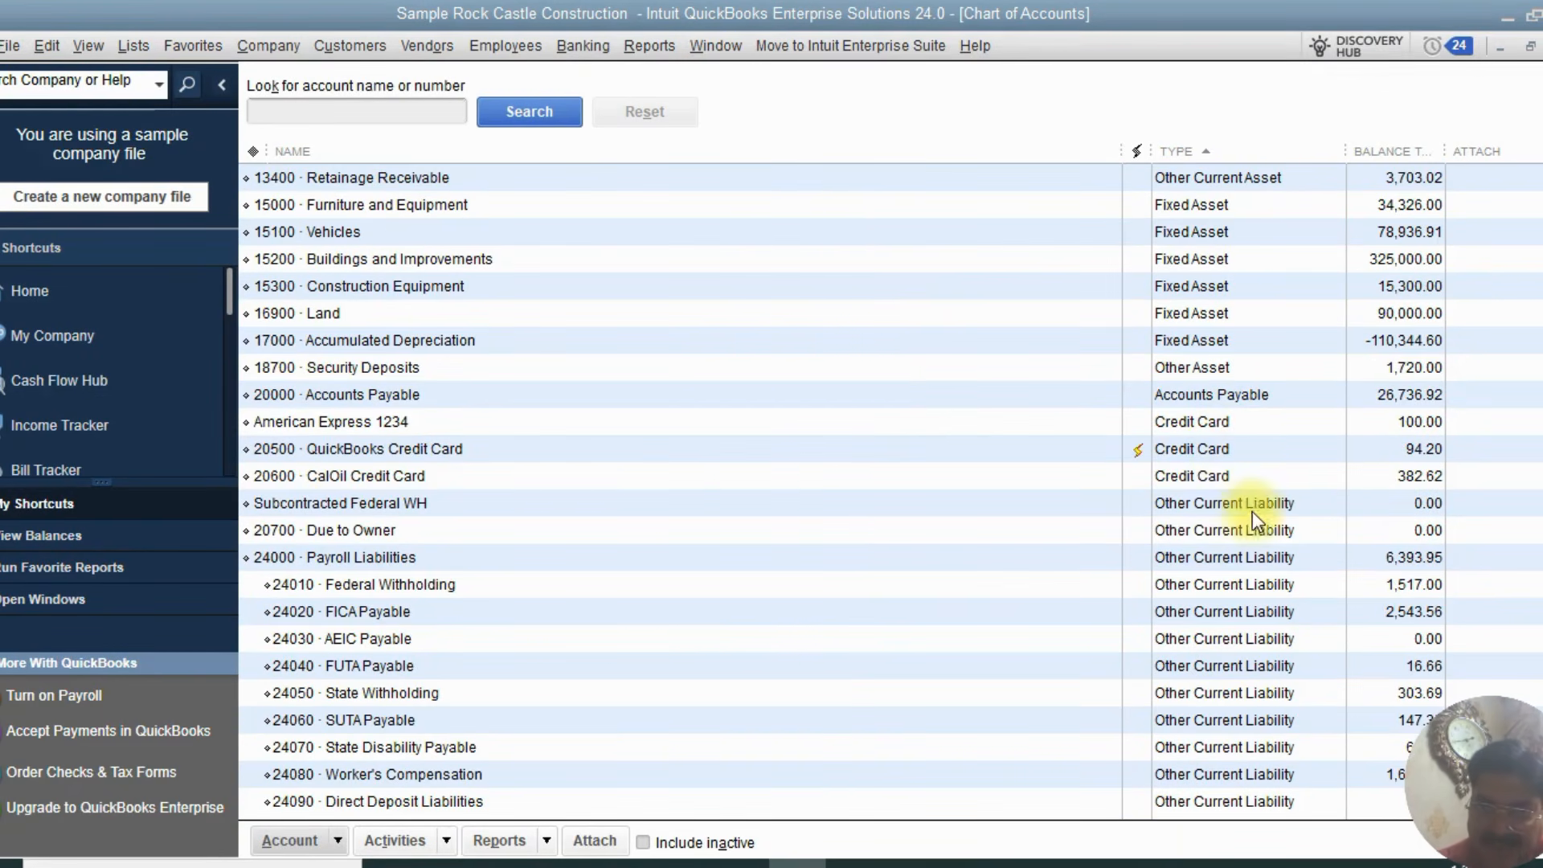
scroll(1271, 554, "down", 3)
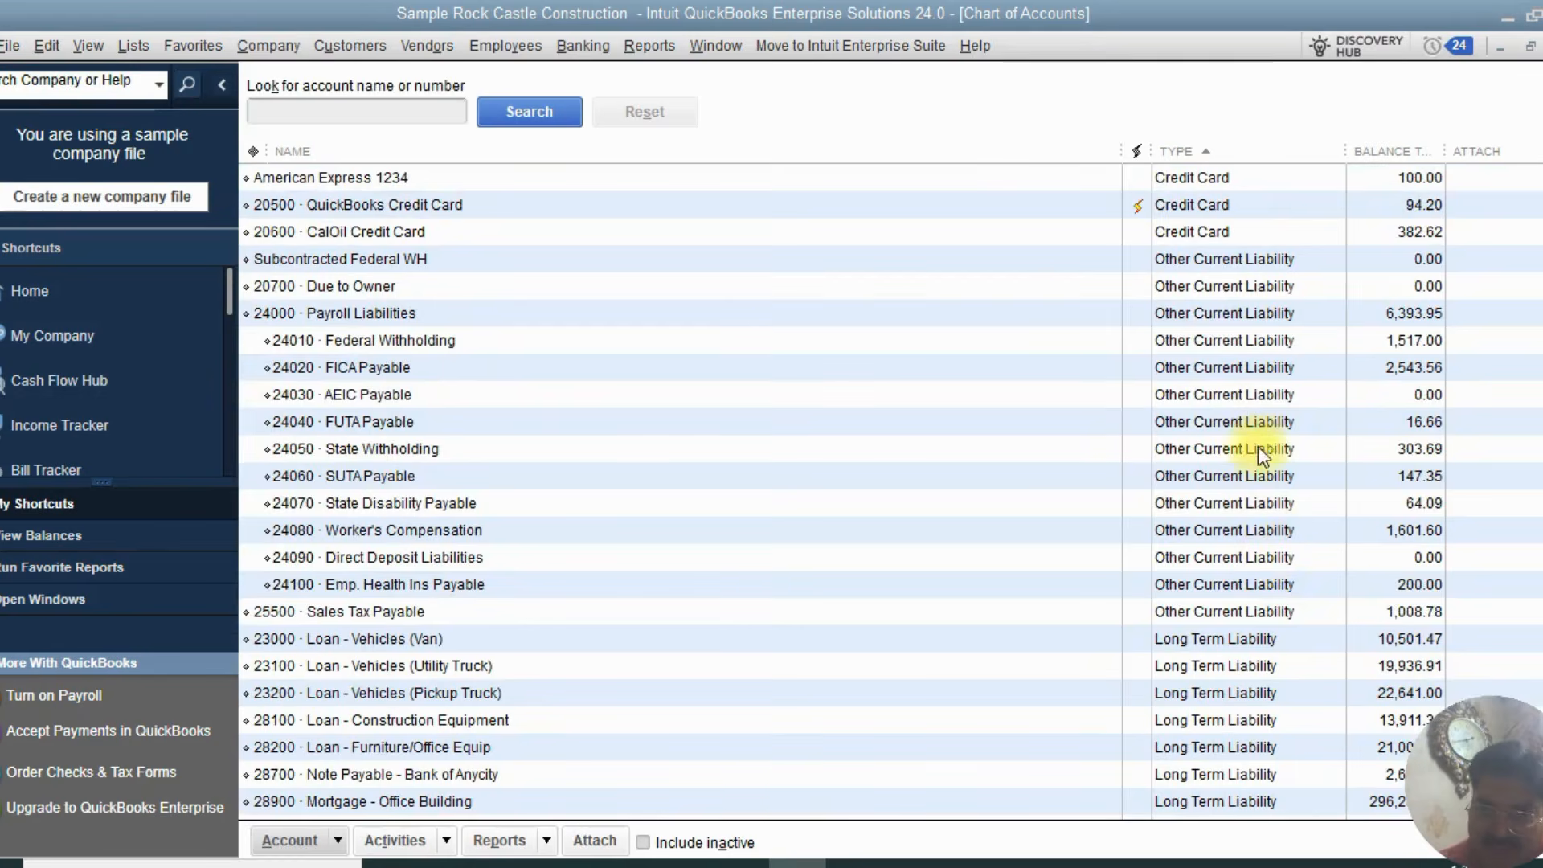
scroll(1262, 474, "down", 4)
scroll(1266, 504, "up", 1)
scroll(1260, 486, "up", 3)
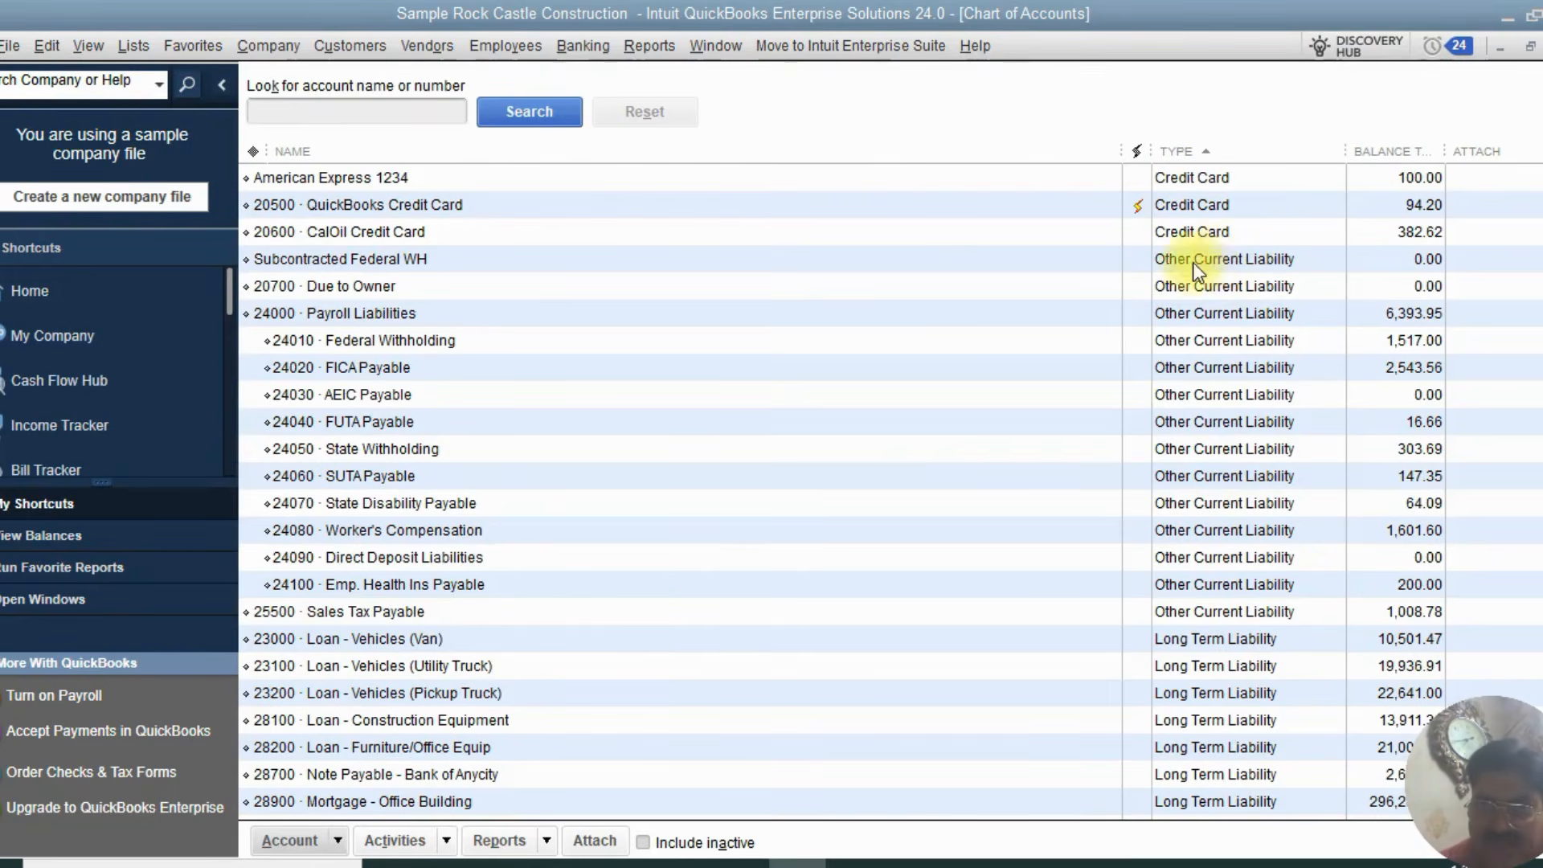
scroll(1217, 267, "up", 6)
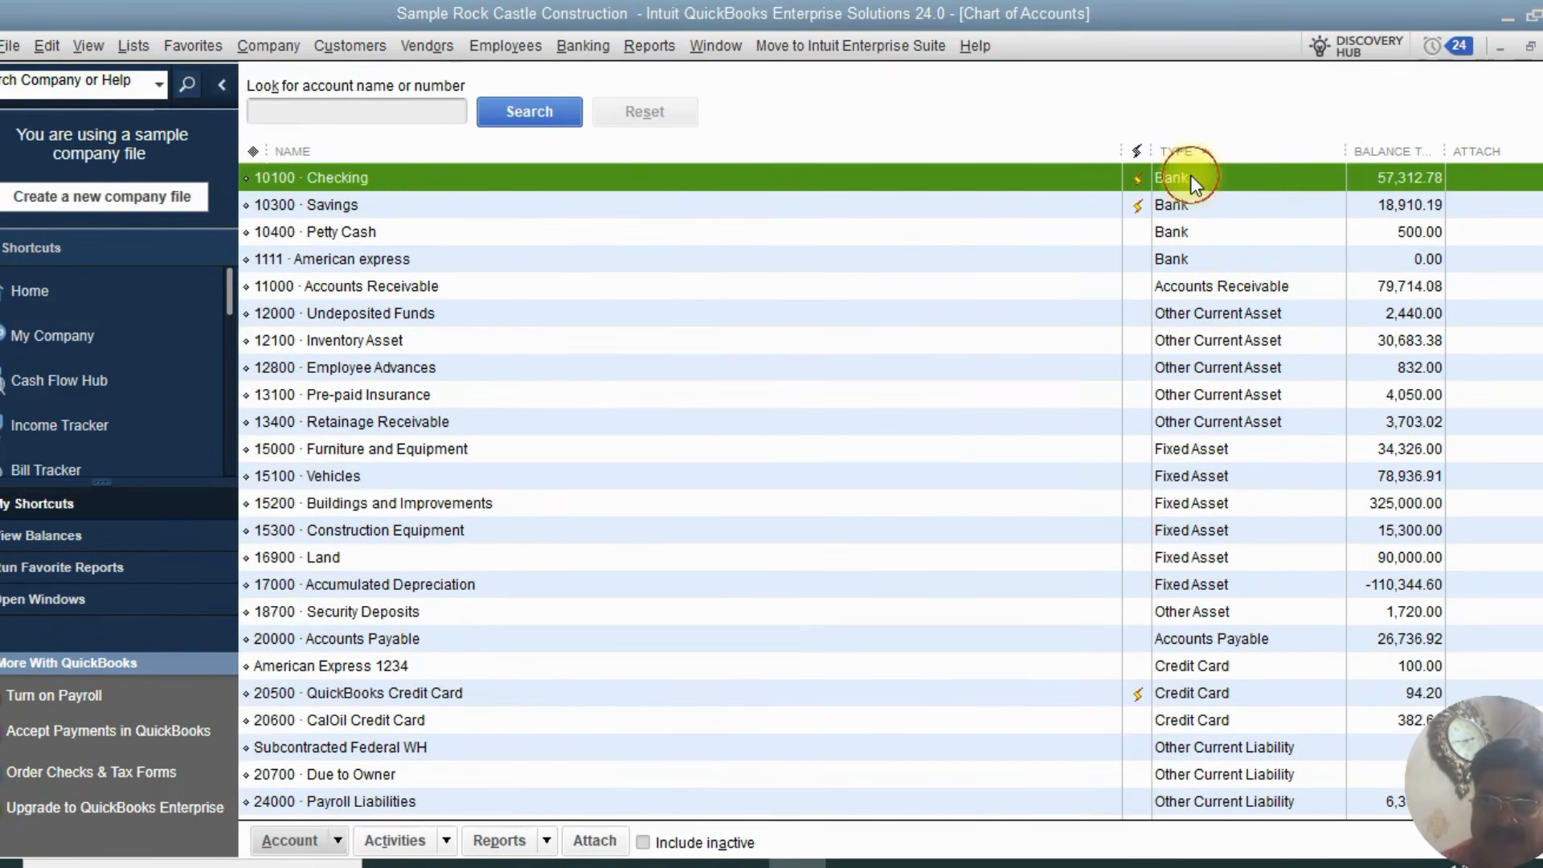
Examine the registers of the Checking, American Express 1234 and Subcontracted Federal WH accounts, closing each afterwards
double_click(1192, 177)
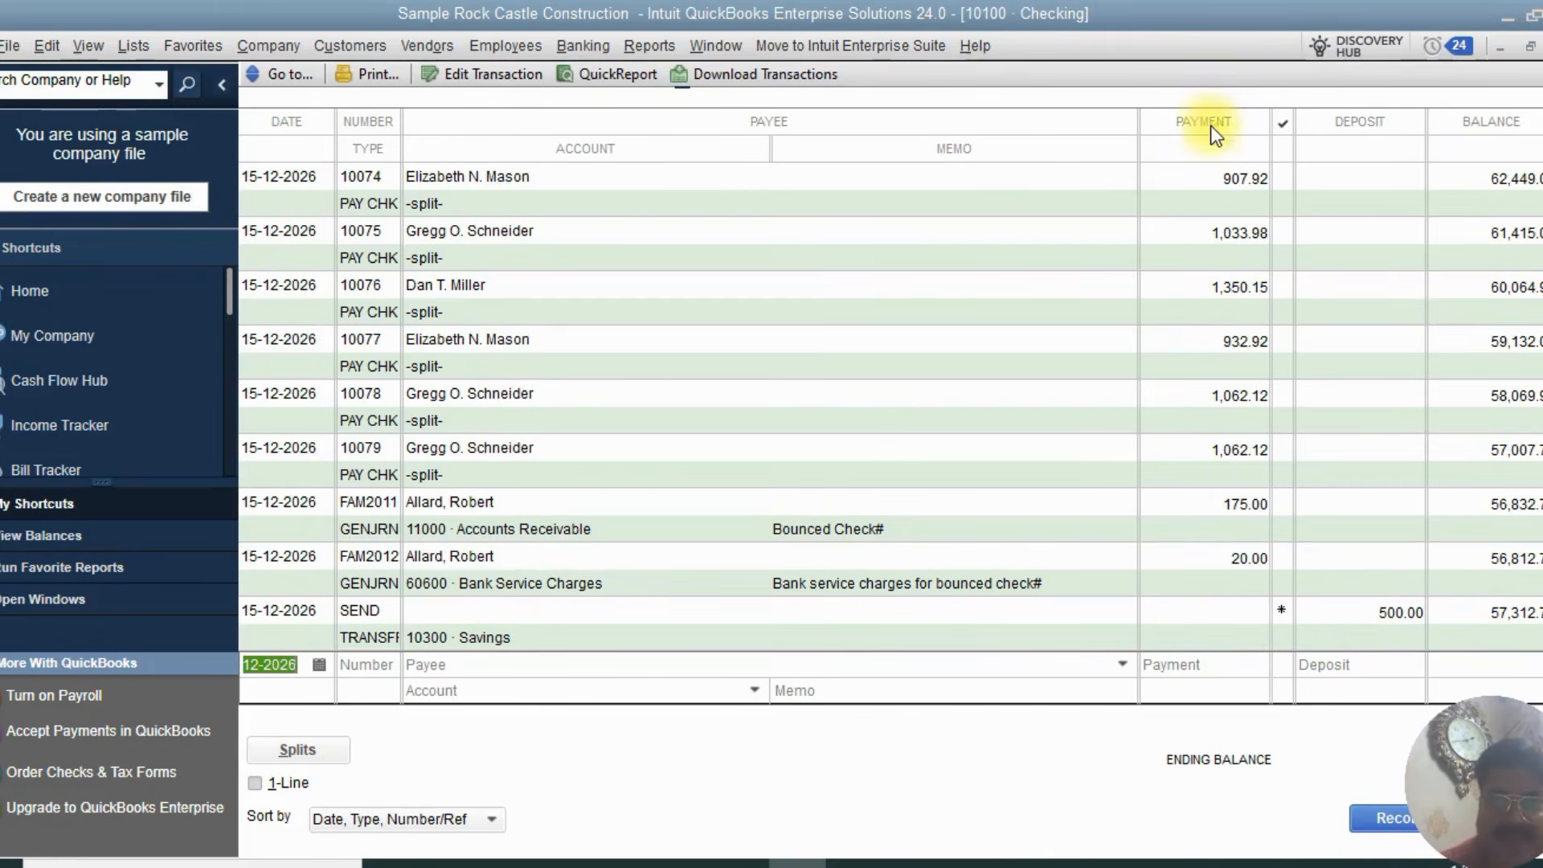
left_click(1177, 662)
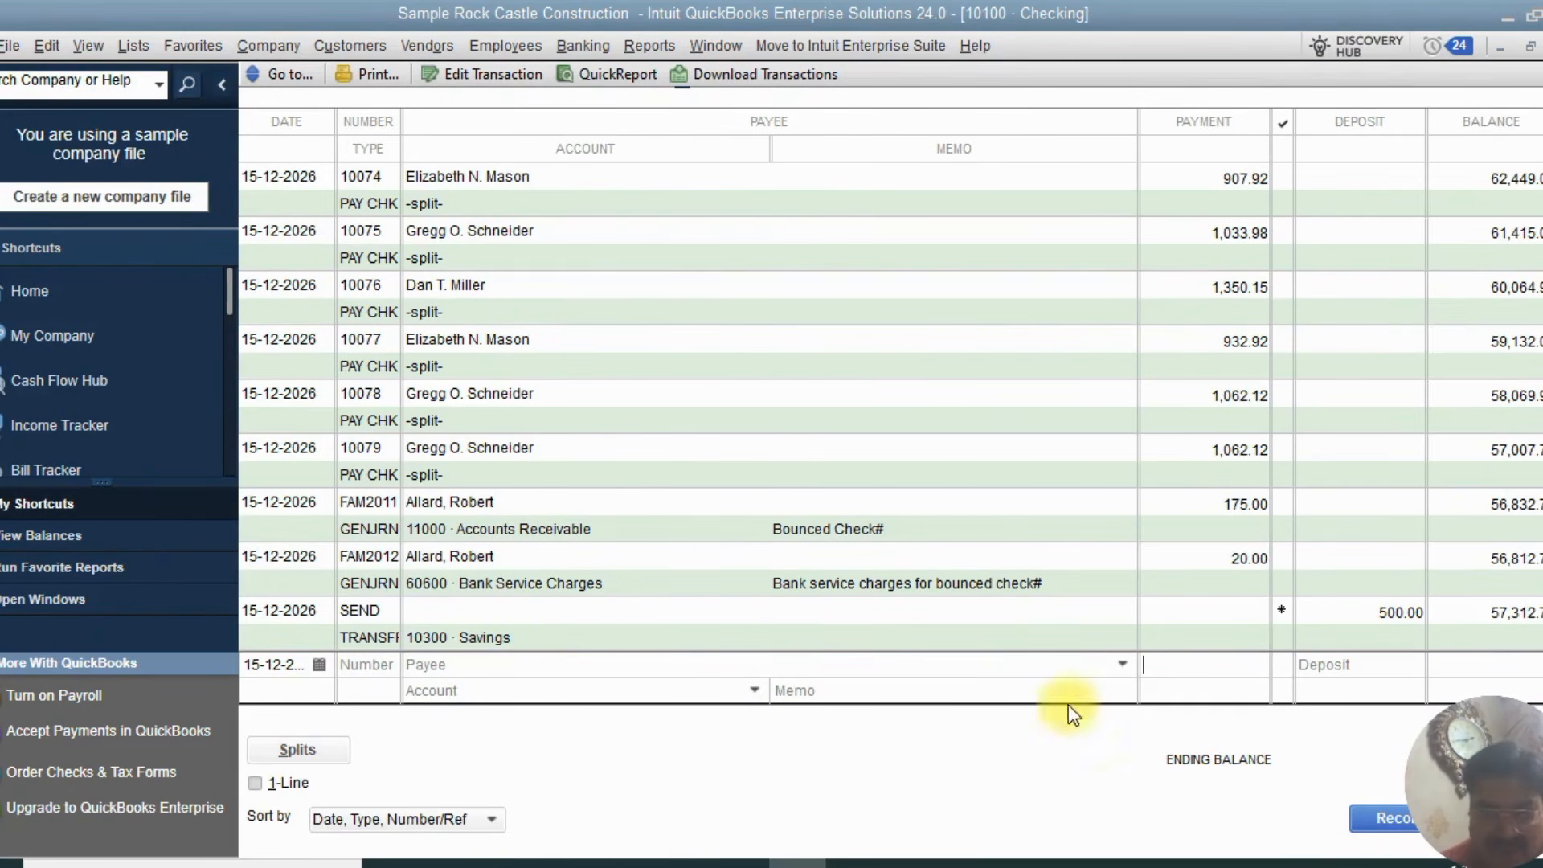
key("ctrl+a")
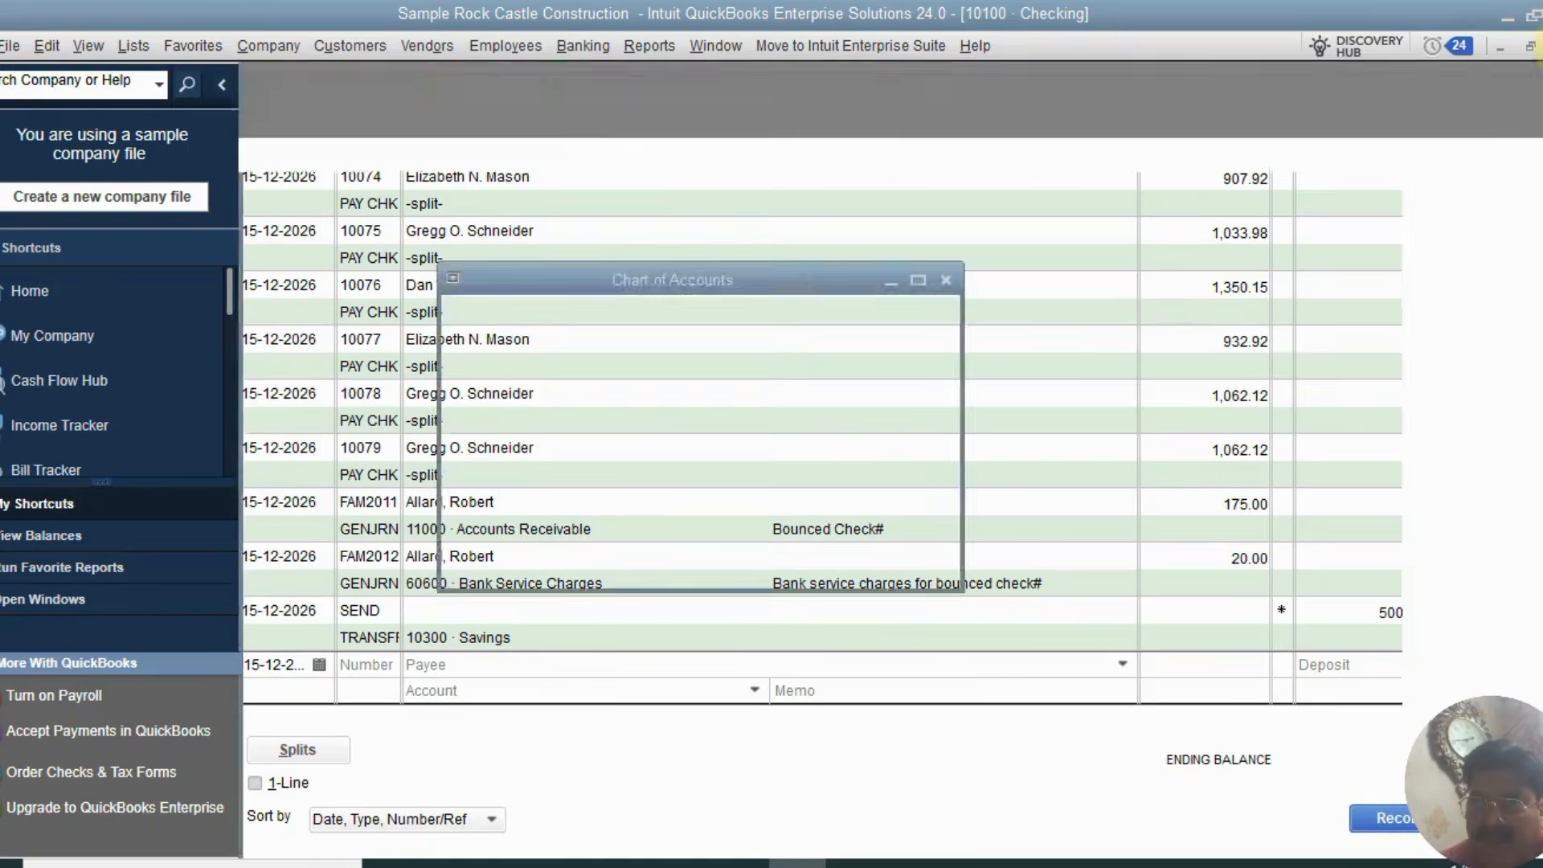
scroll(1096, 553, "down", 2)
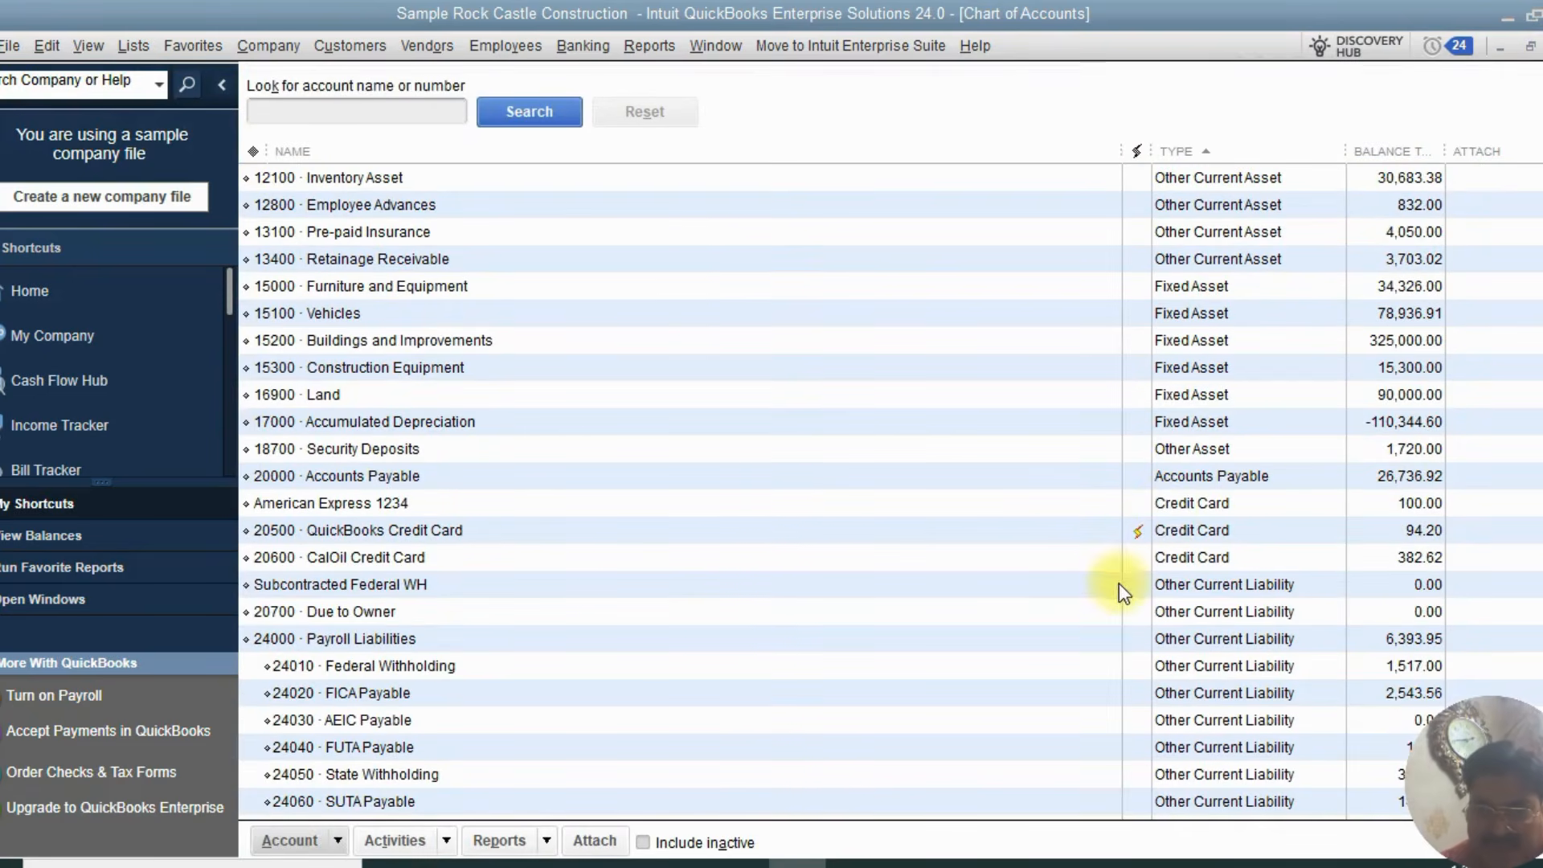
double_click(1169, 502)
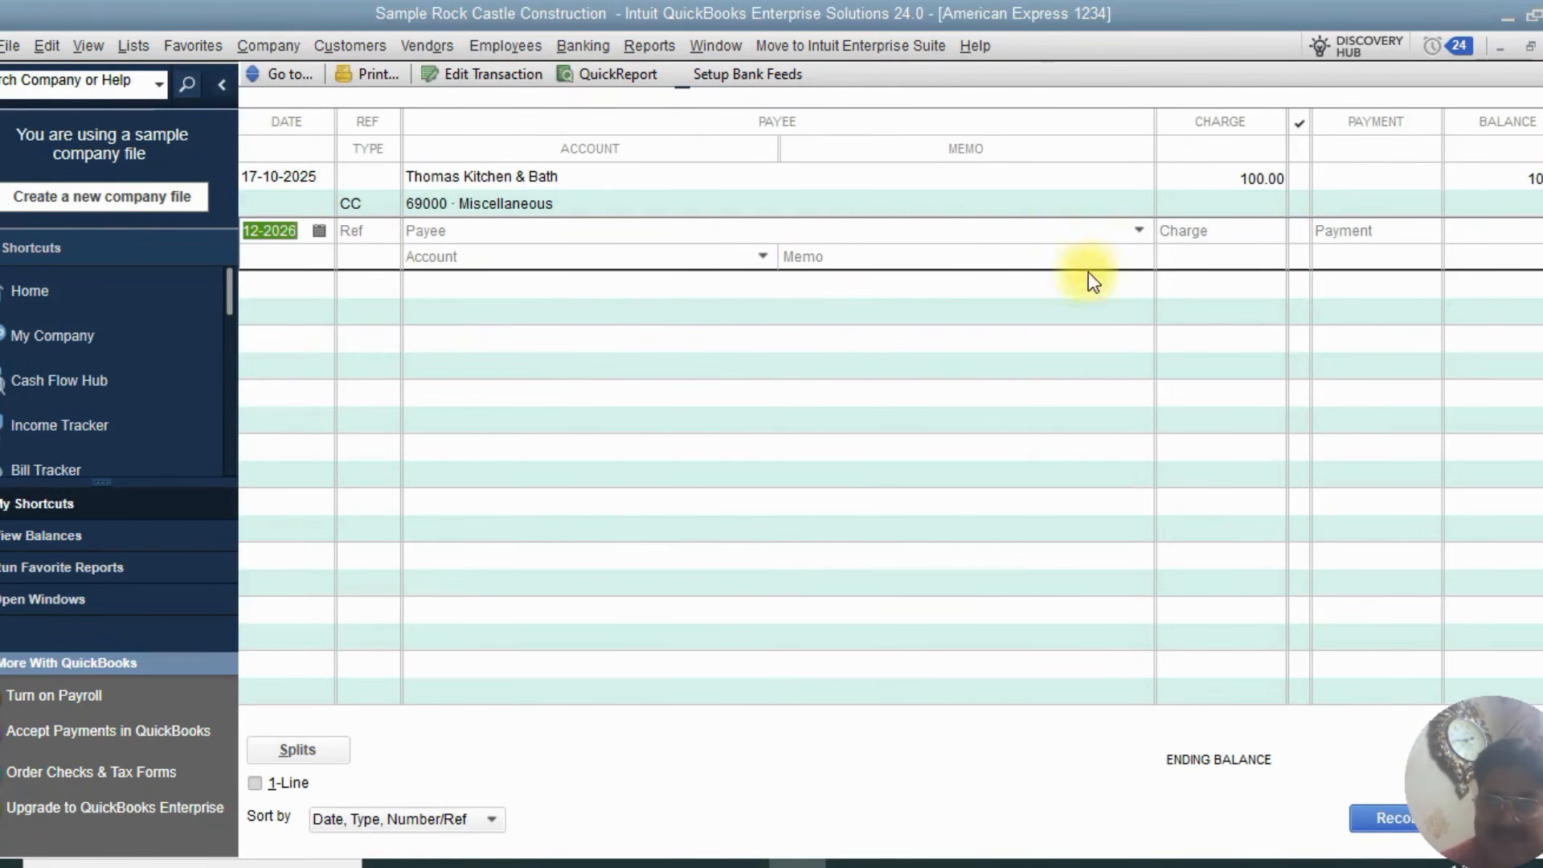
left_click(1542, 46)
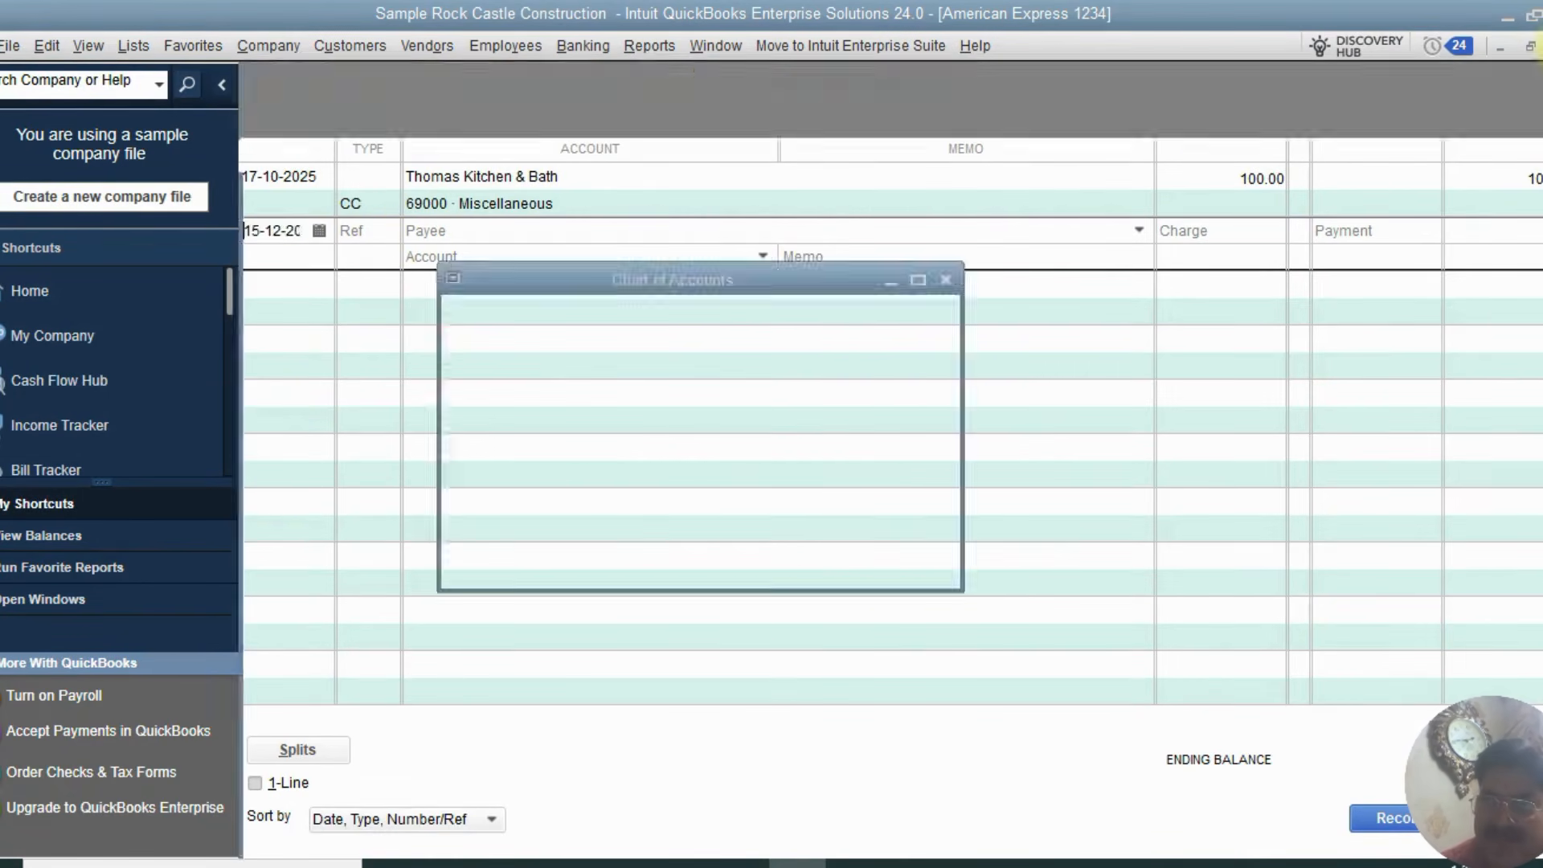
double_click(1230, 588)
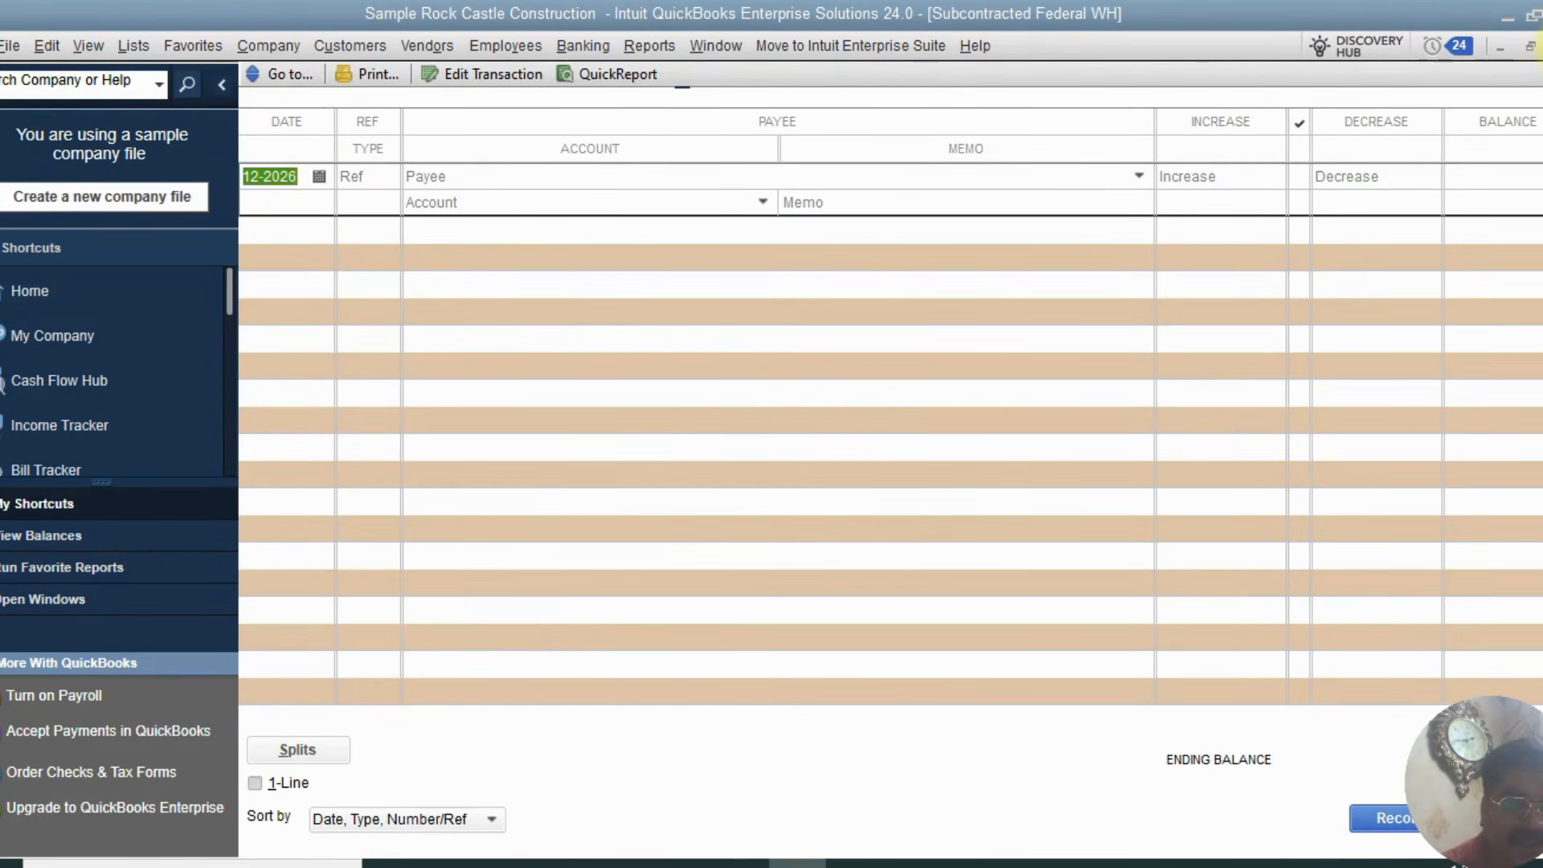
left_click(1542, 46)
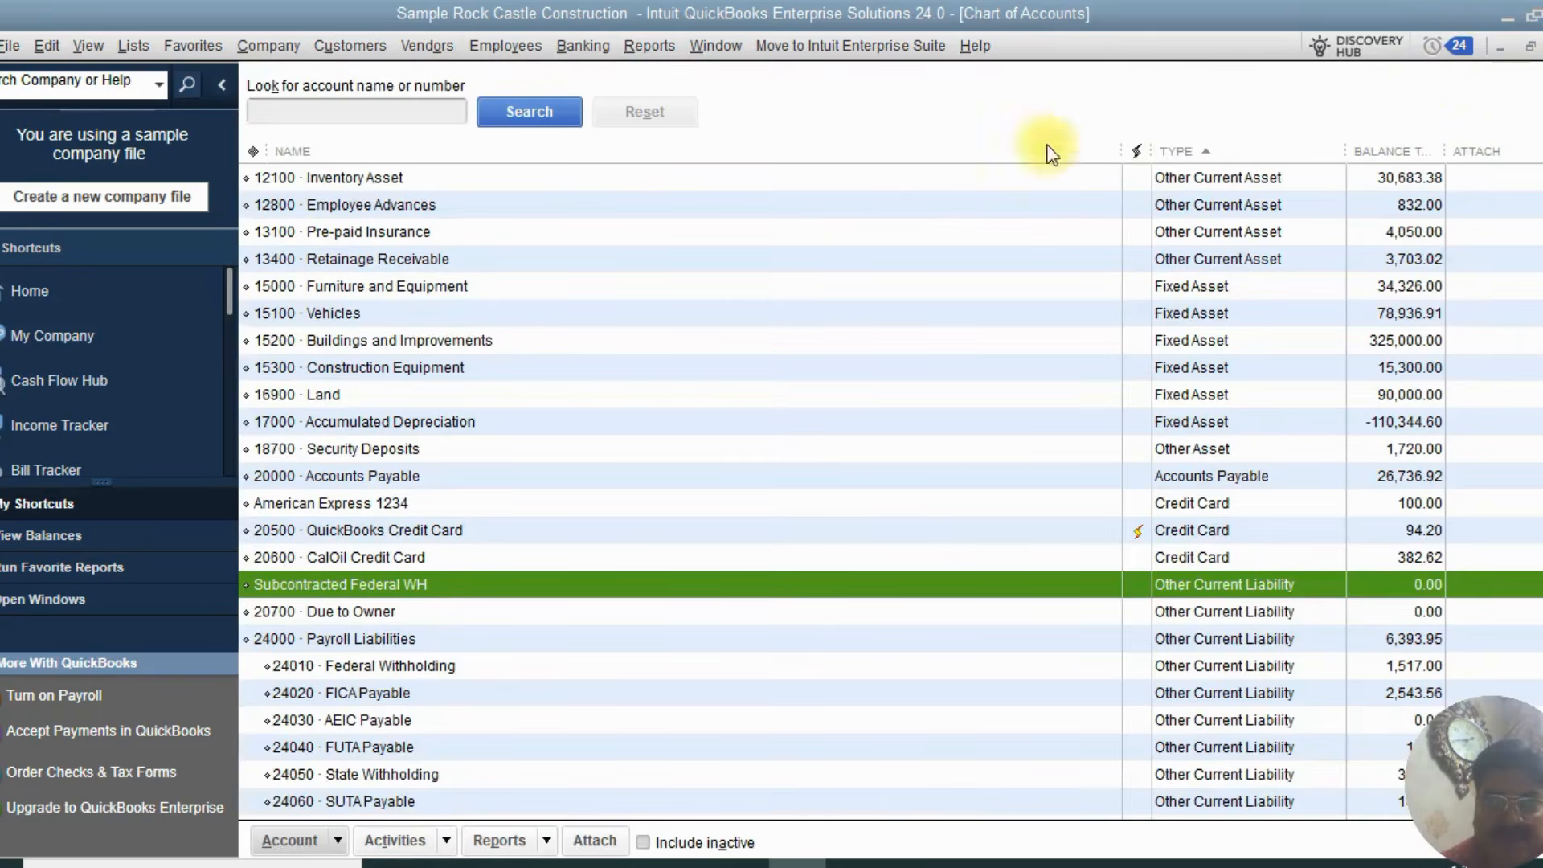
Open the register of the 1111 American express bank account
scroll(1074, 201, "up", 2)
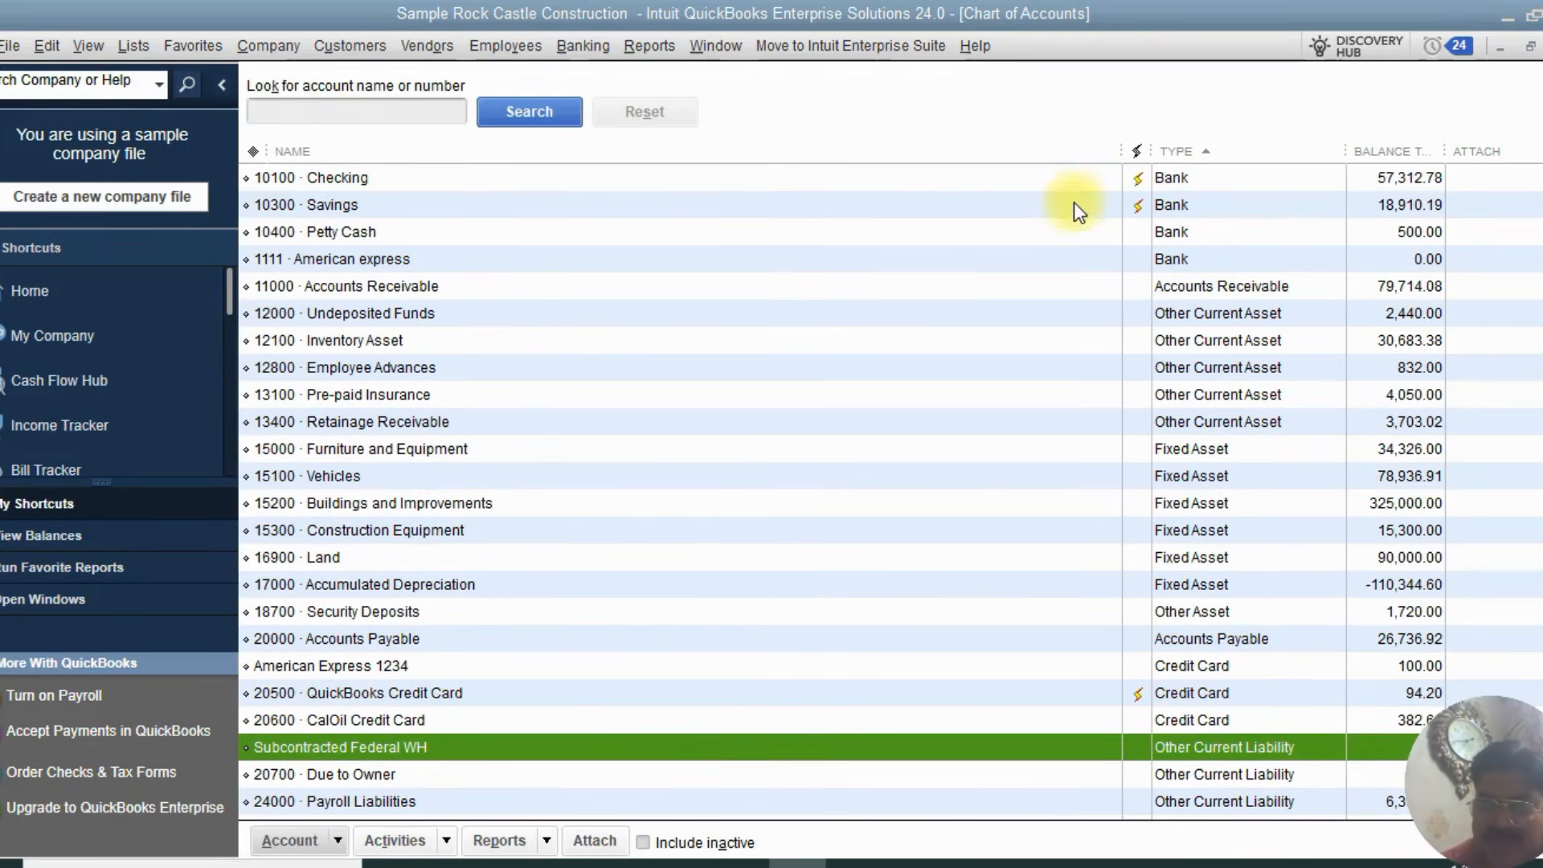
left_click(1074, 180)
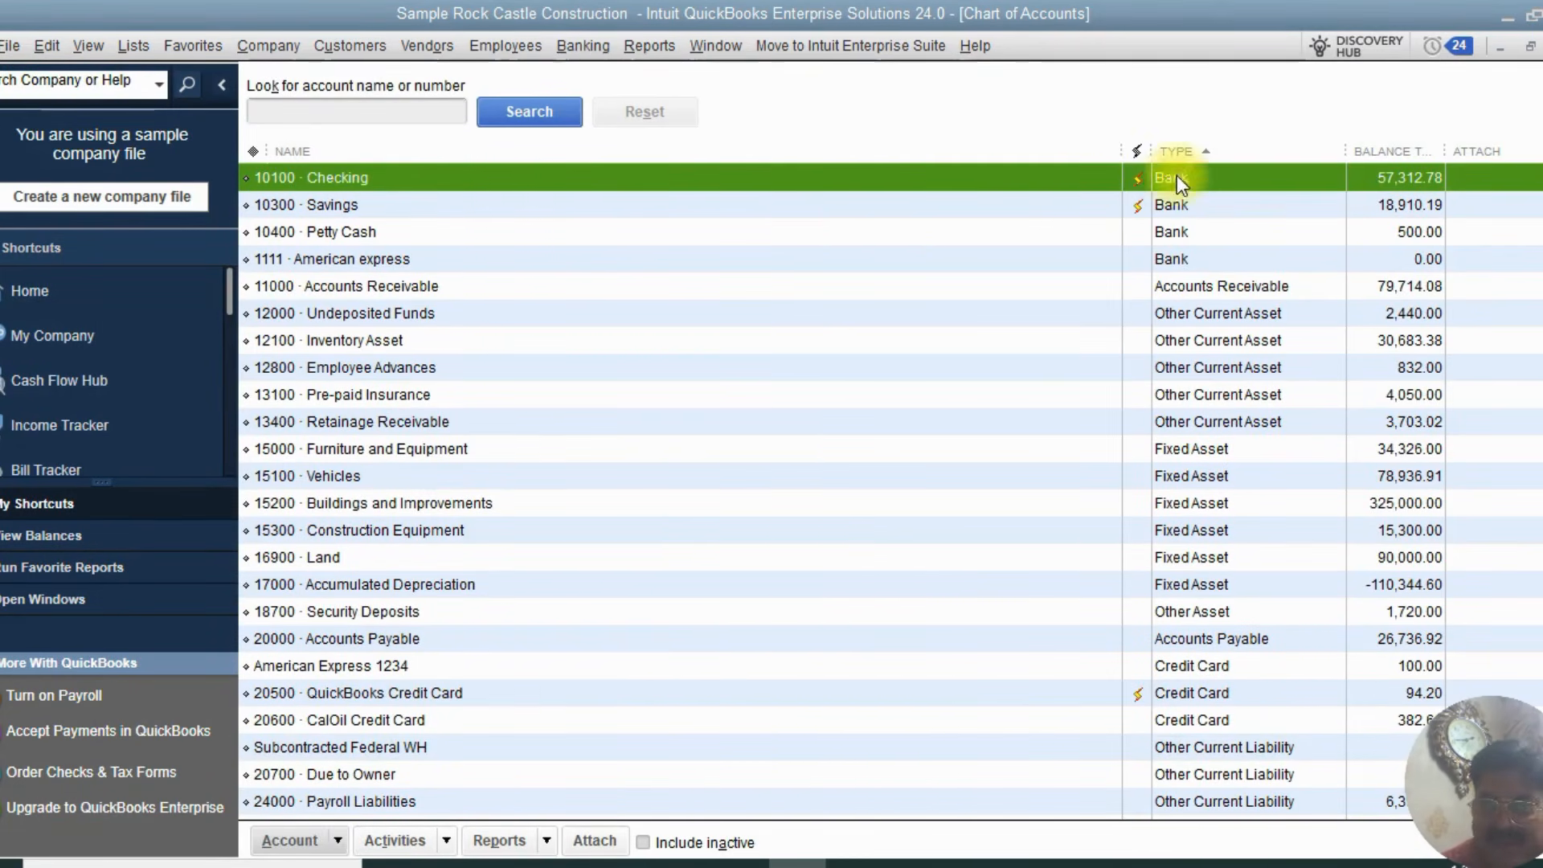
left_click(584, 261)
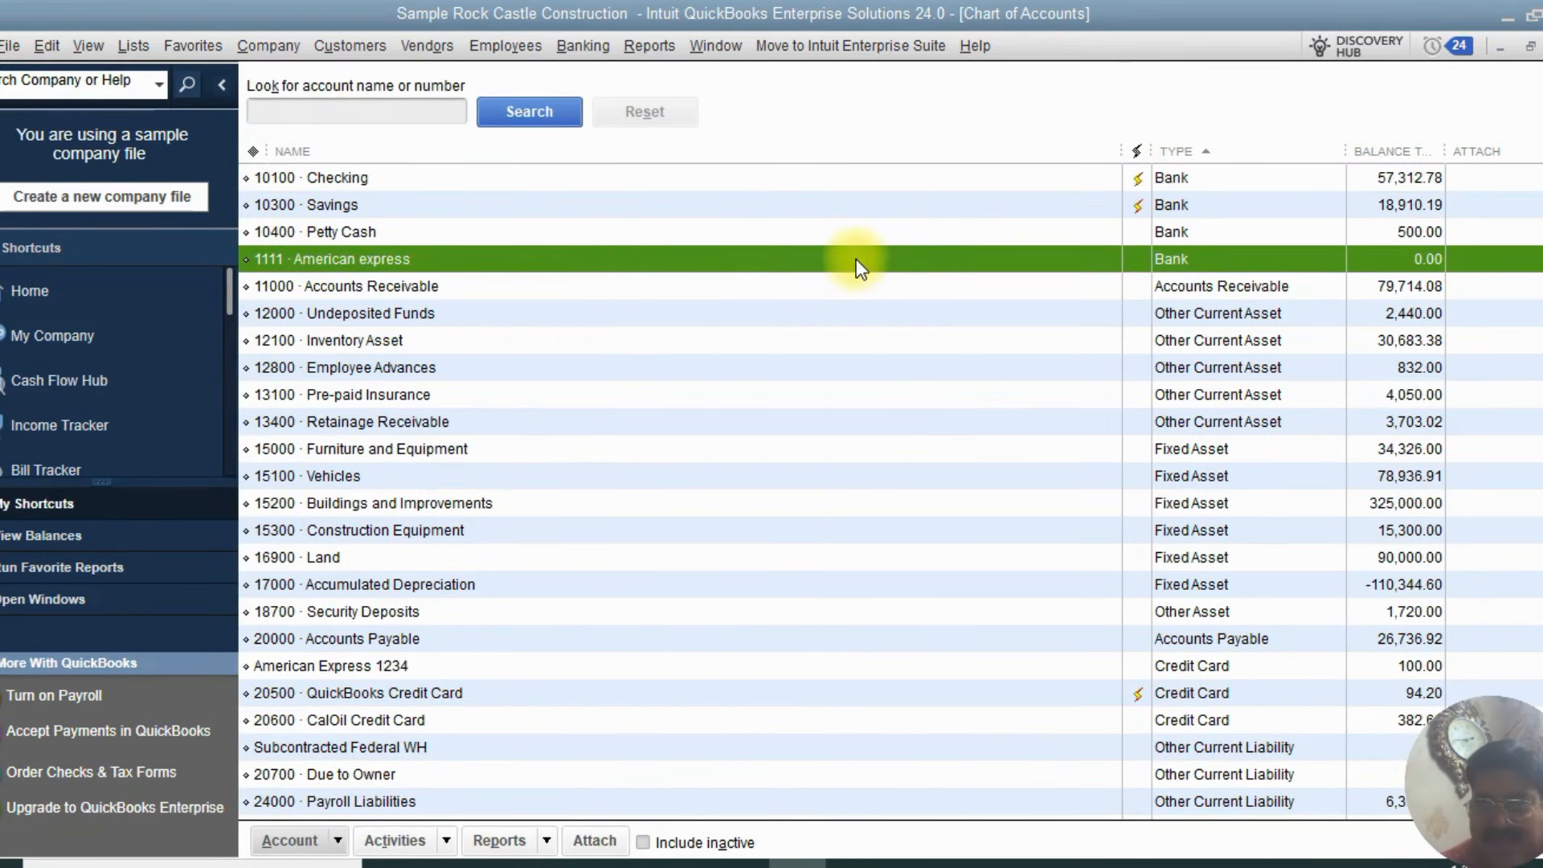
double_click(793, 258)
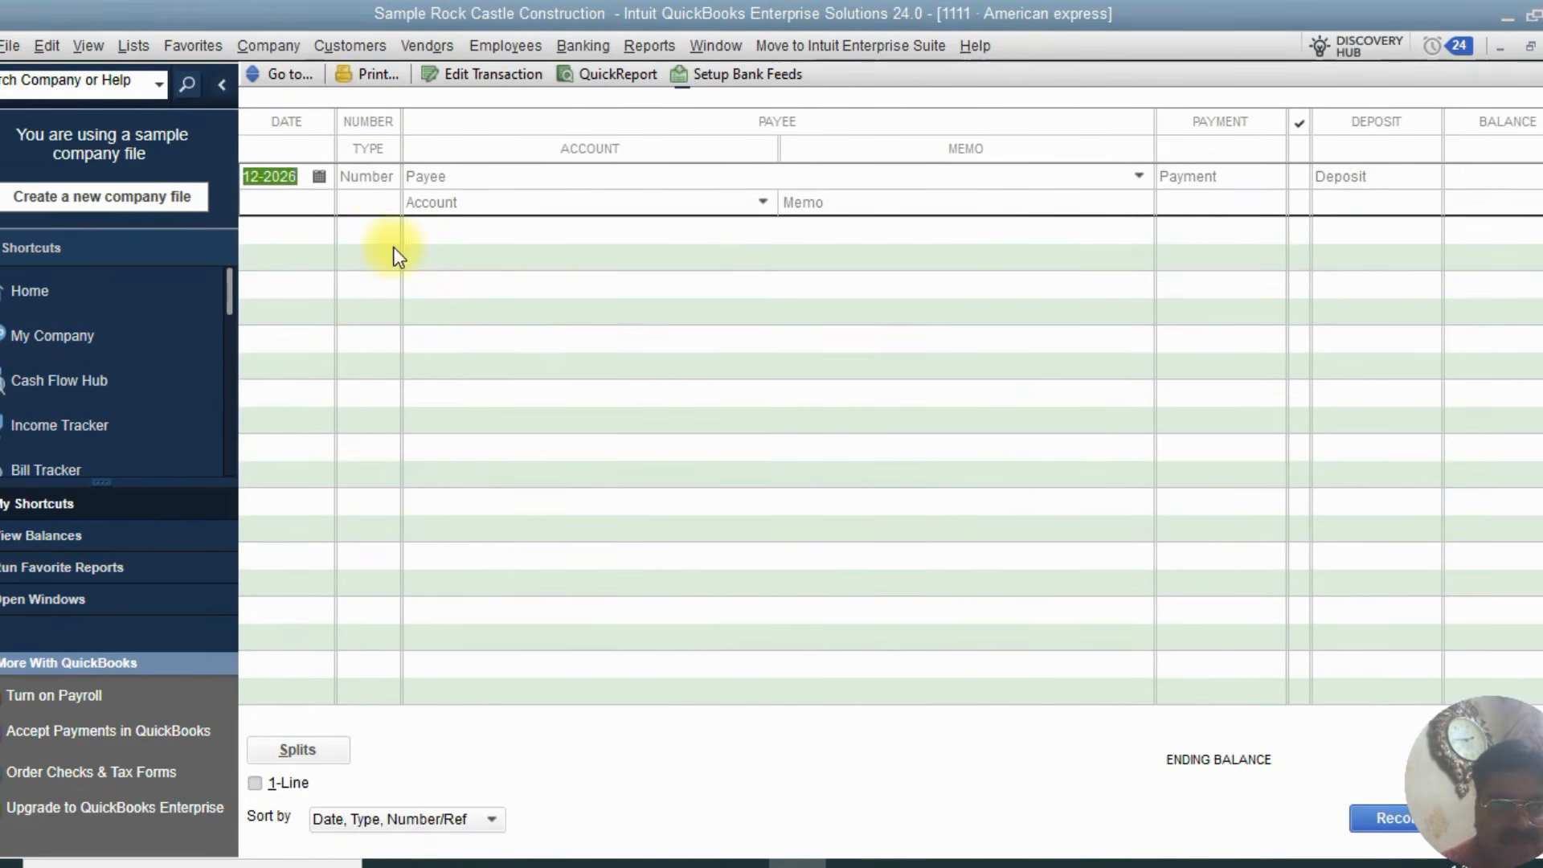
Set the new transaction's date to 19 November 2025 using the calendar
left_click(322, 176)
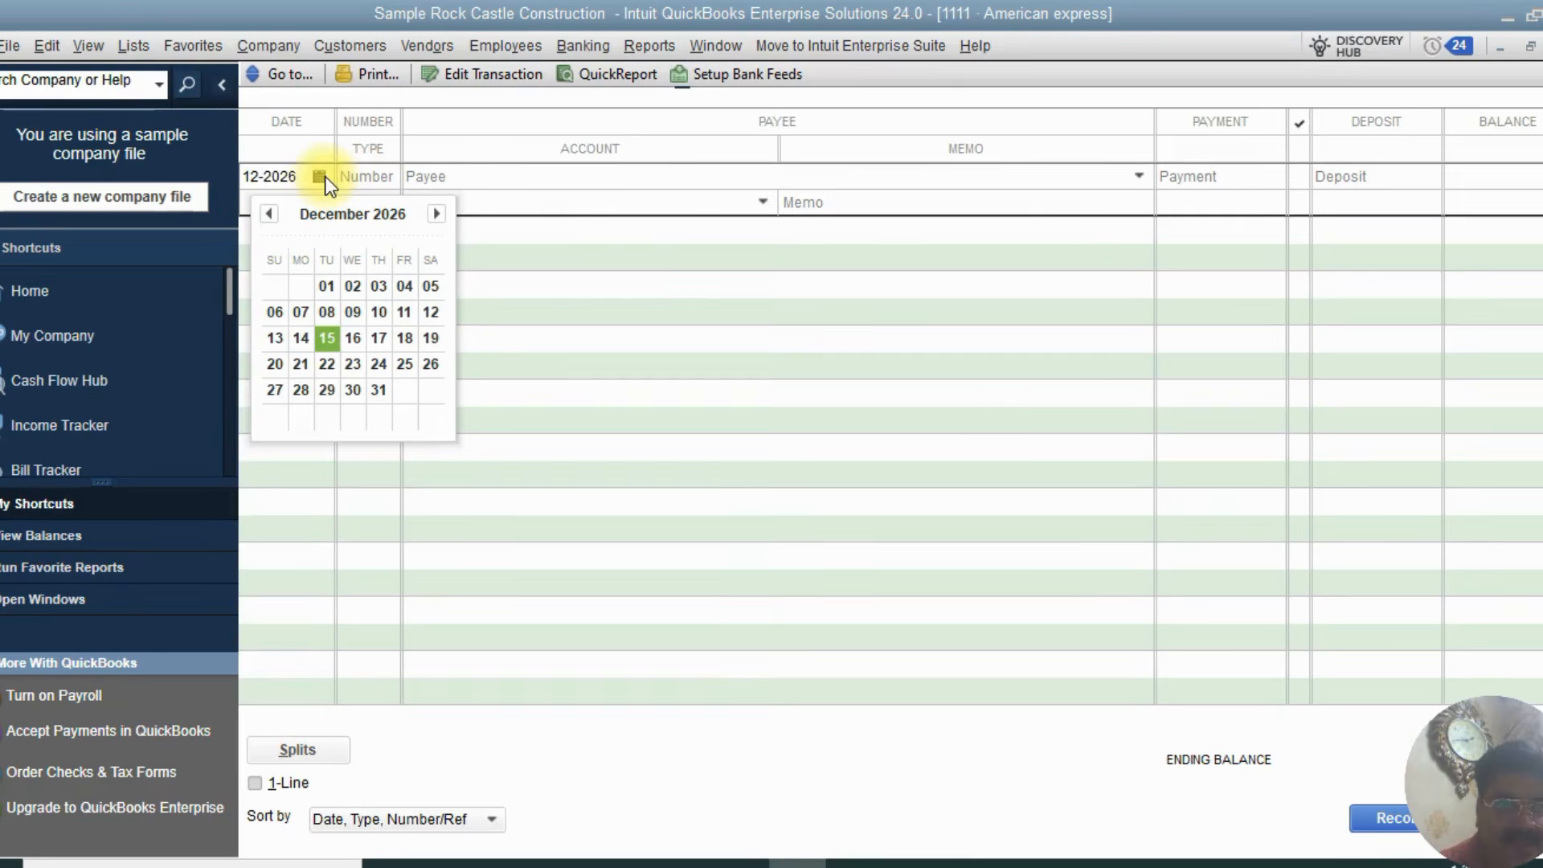
left_click(268, 213)
left_click(268, 213)
left_click(268, 214)
left_click(268, 214)
left_click(268, 214)
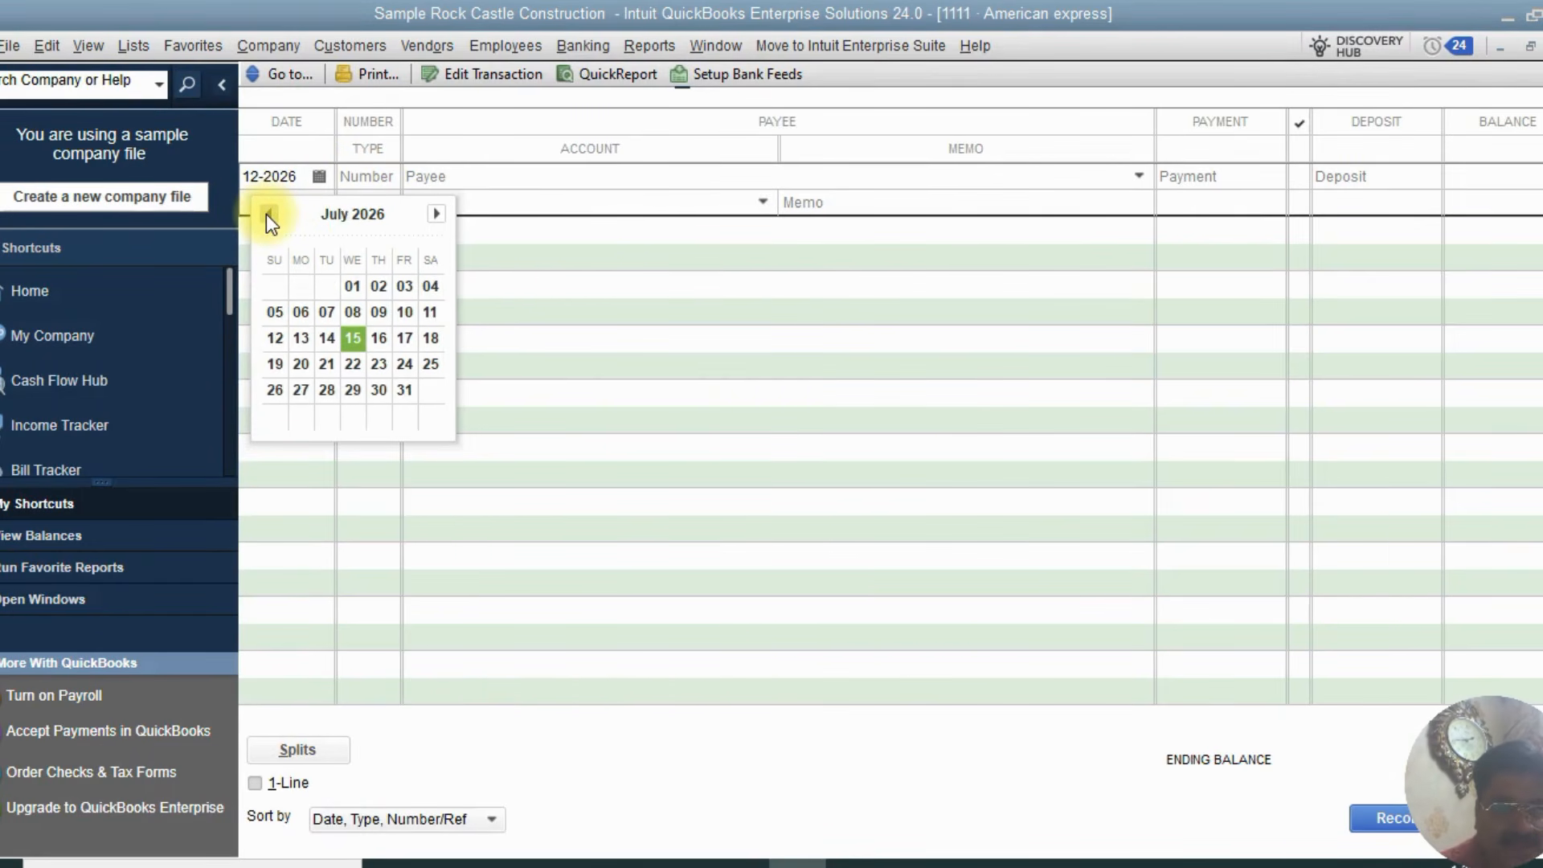
left_click(268, 214)
left_click(268, 213)
left_click(267, 213)
left_click(267, 214)
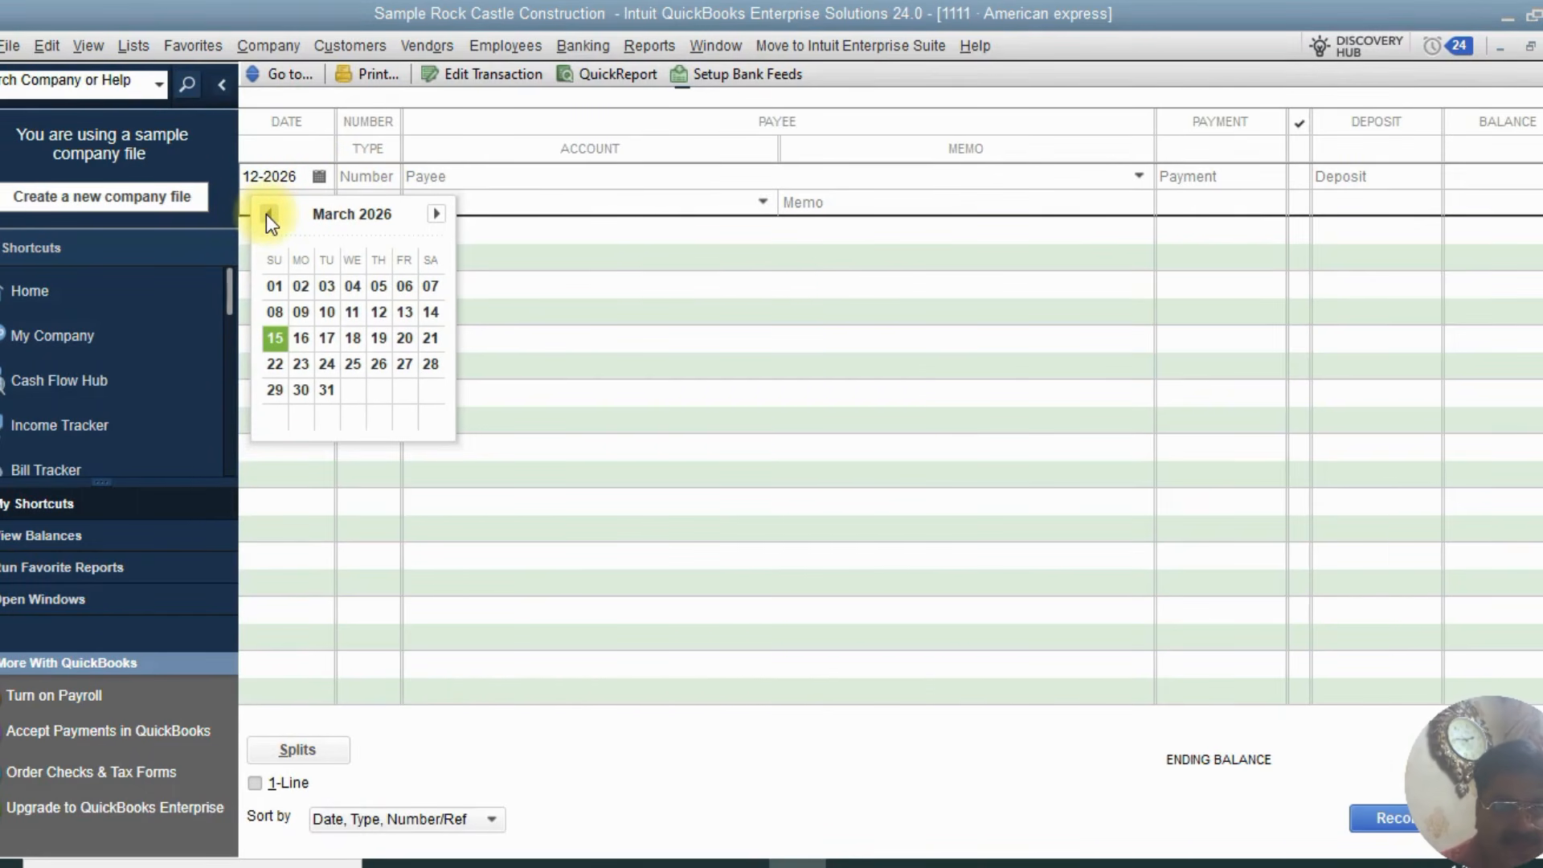
left_click(268, 214)
left_click(267, 214)
left_click(268, 213)
left_click(267, 214)
left_click(268, 214)
left_click(267, 214)
left_click(267, 213)
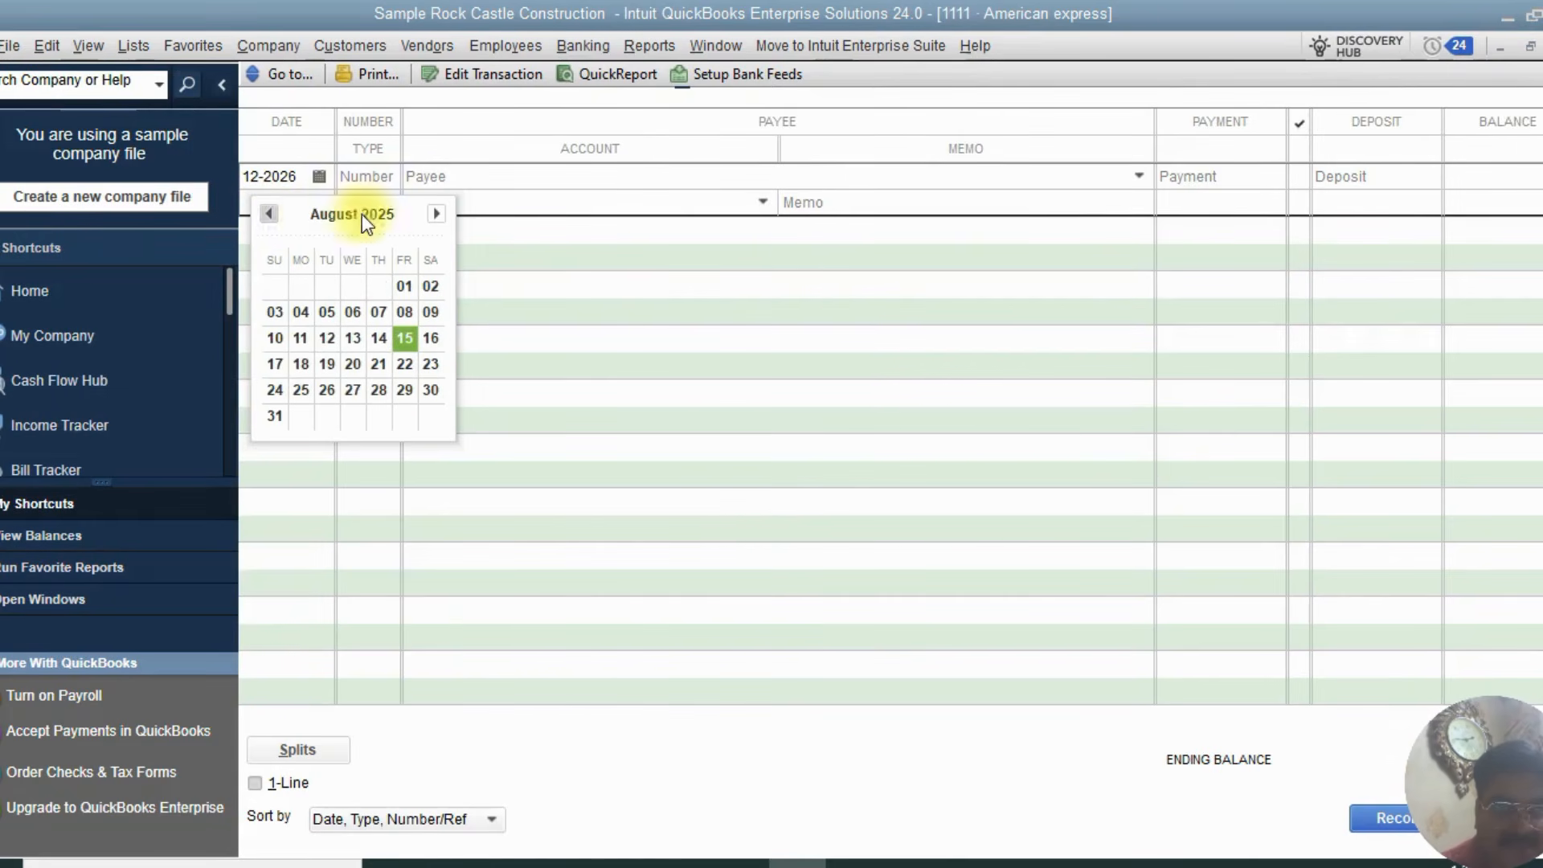
left_click(437, 214)
left_click(437, 214)
left_click(437, 214)
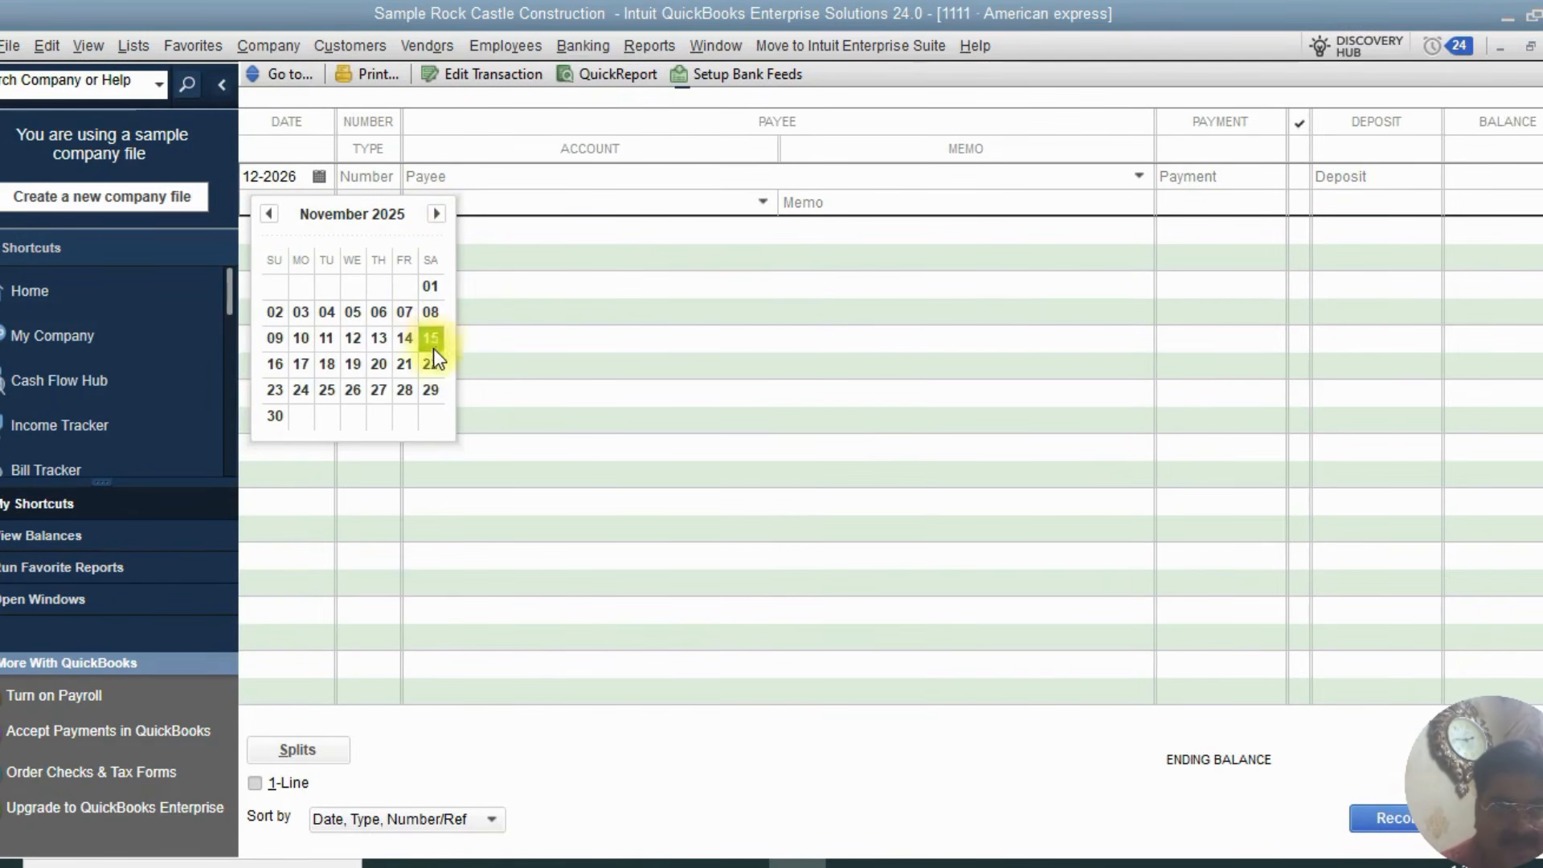
left_click(358, 364)
Enter 10 as the transaction number
key("Tab")
type("1")
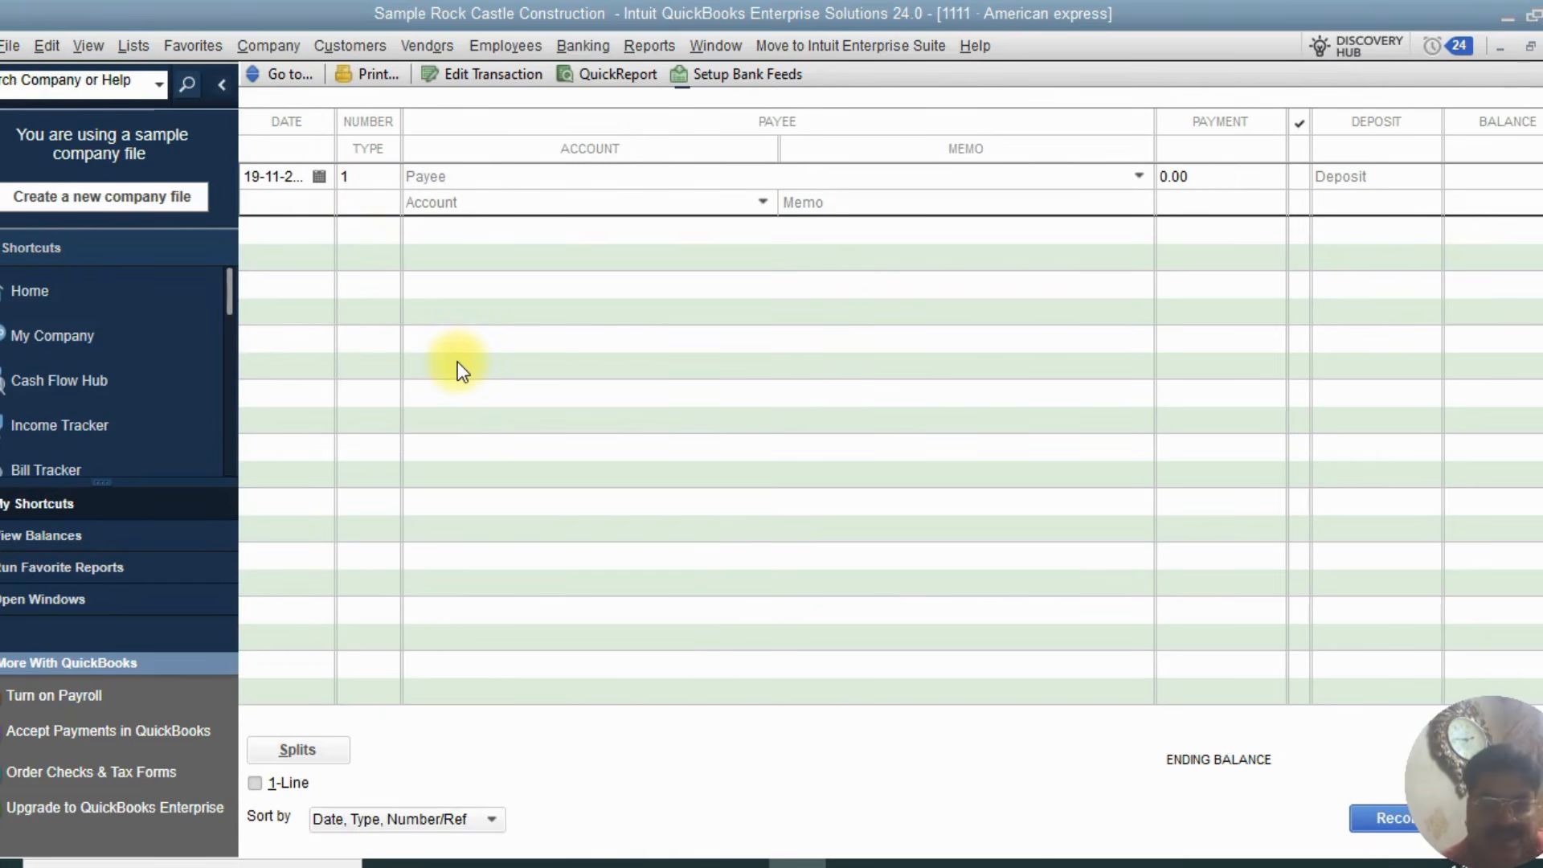
type("0")
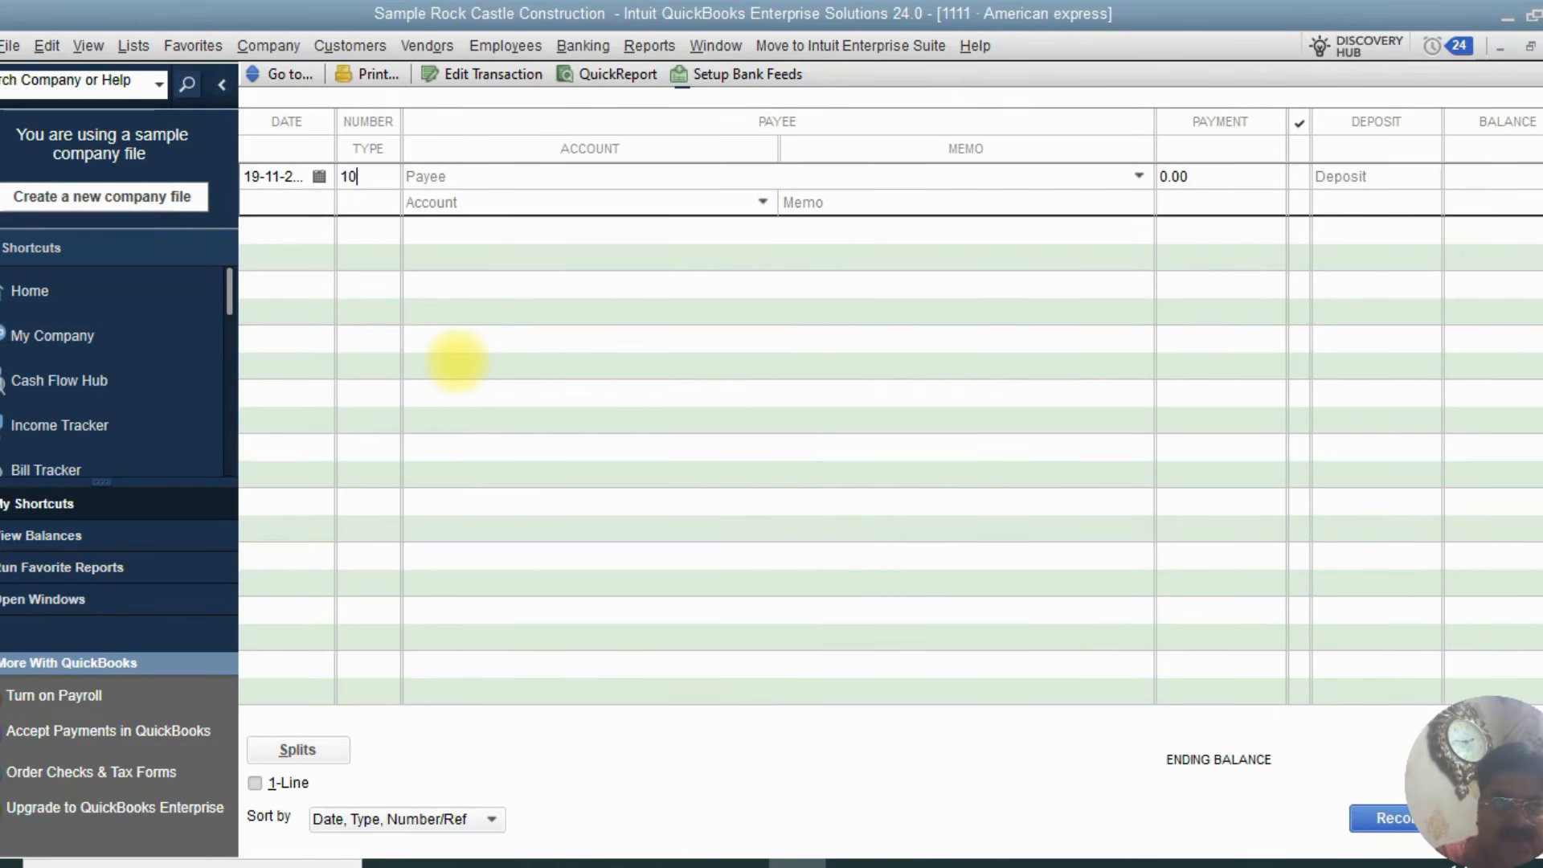
key("Tab")
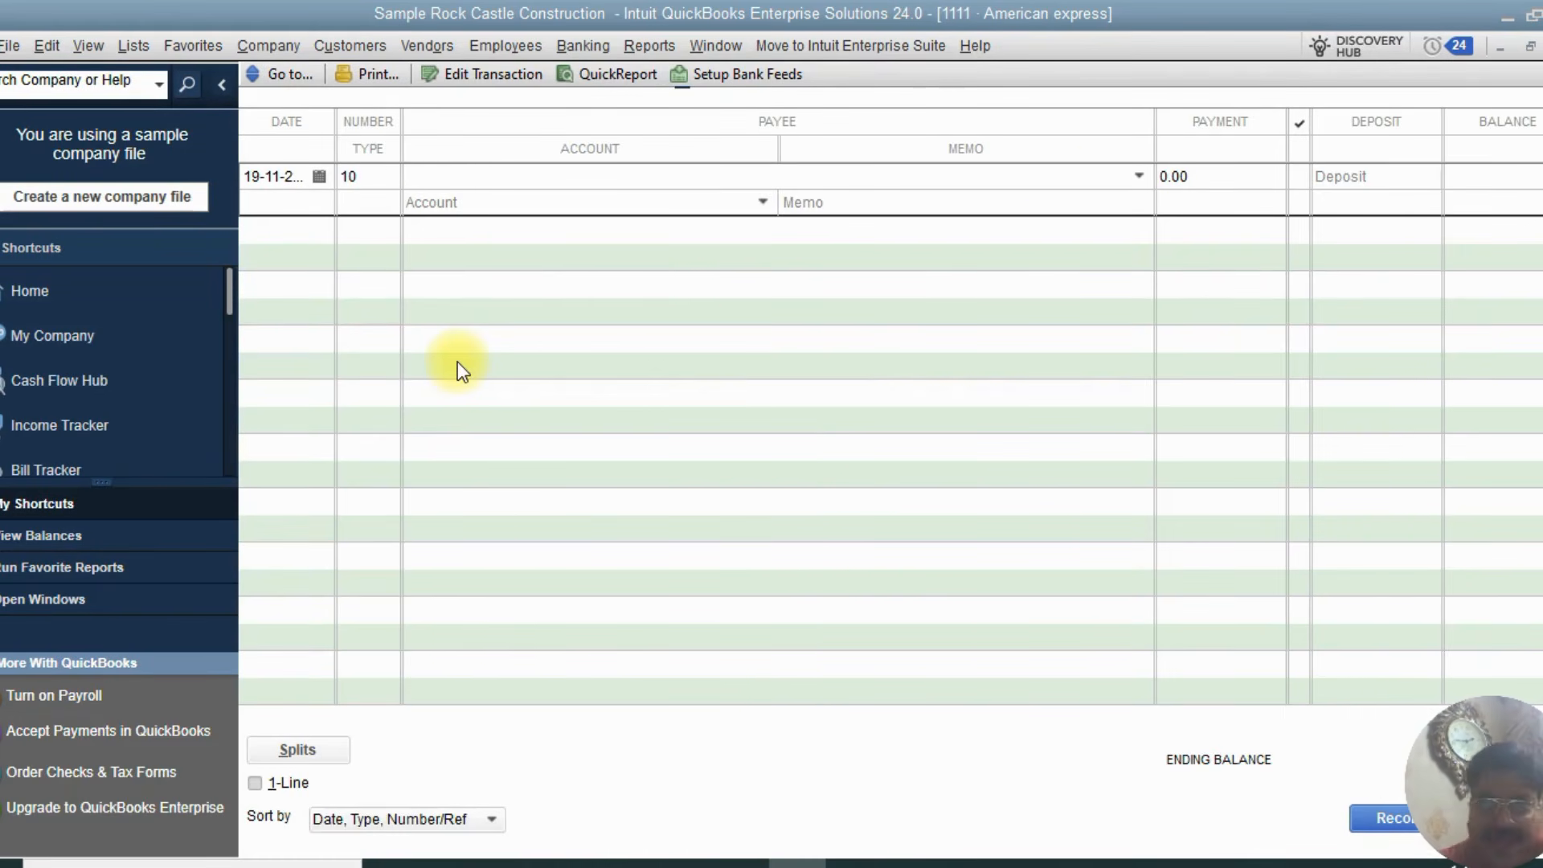
Choose Cal Gas & Electric as the payee and 65110 · Gas and Electric as the expense account
left_click(1140, 176)
scroll(853, 507, "down", 2)
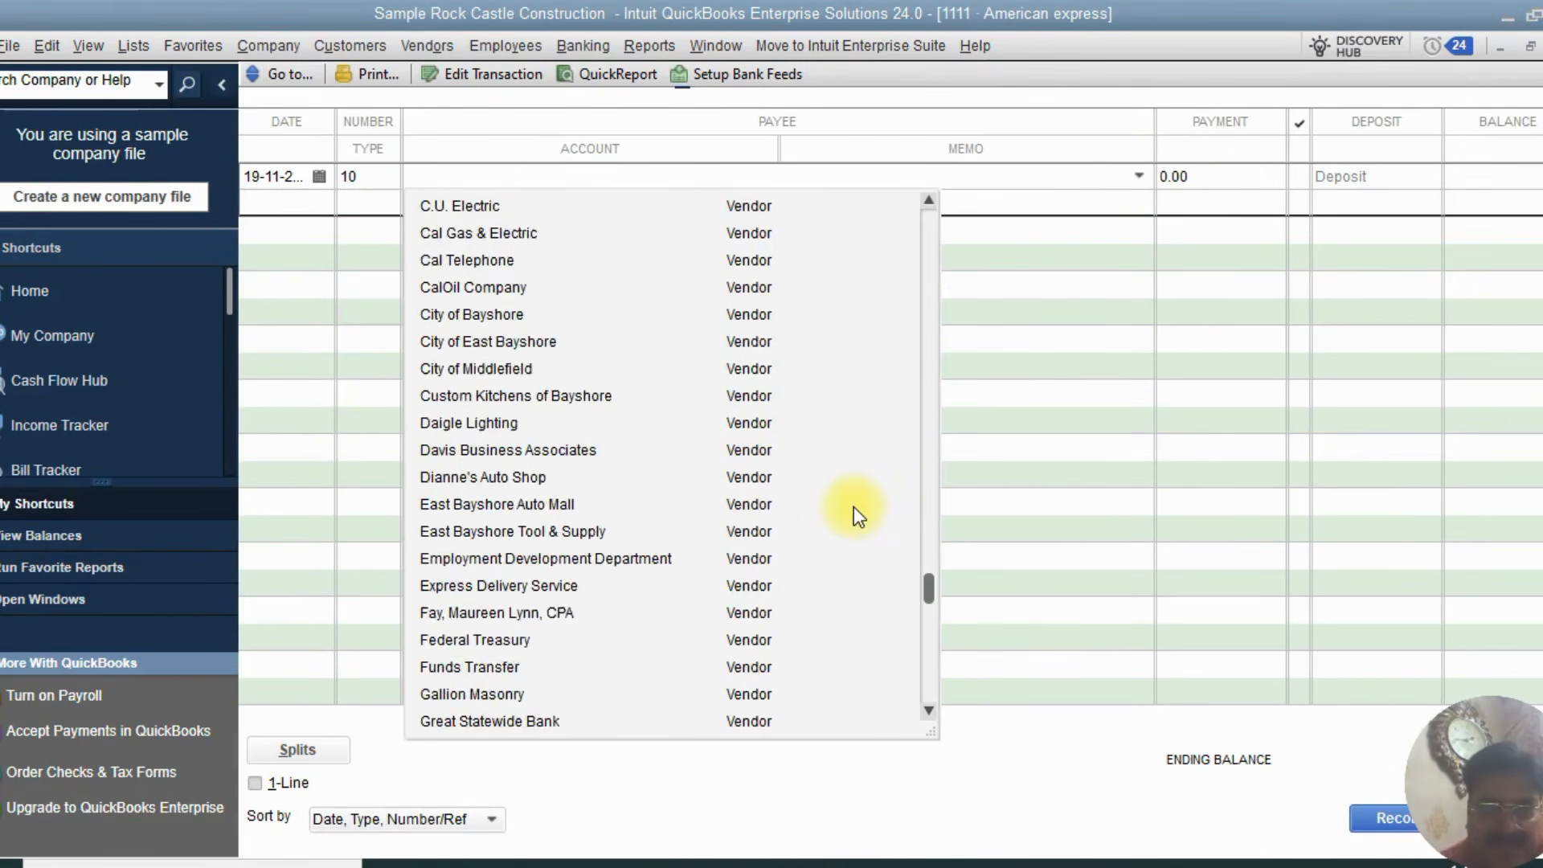
scroll(856, 504, "up", 10)
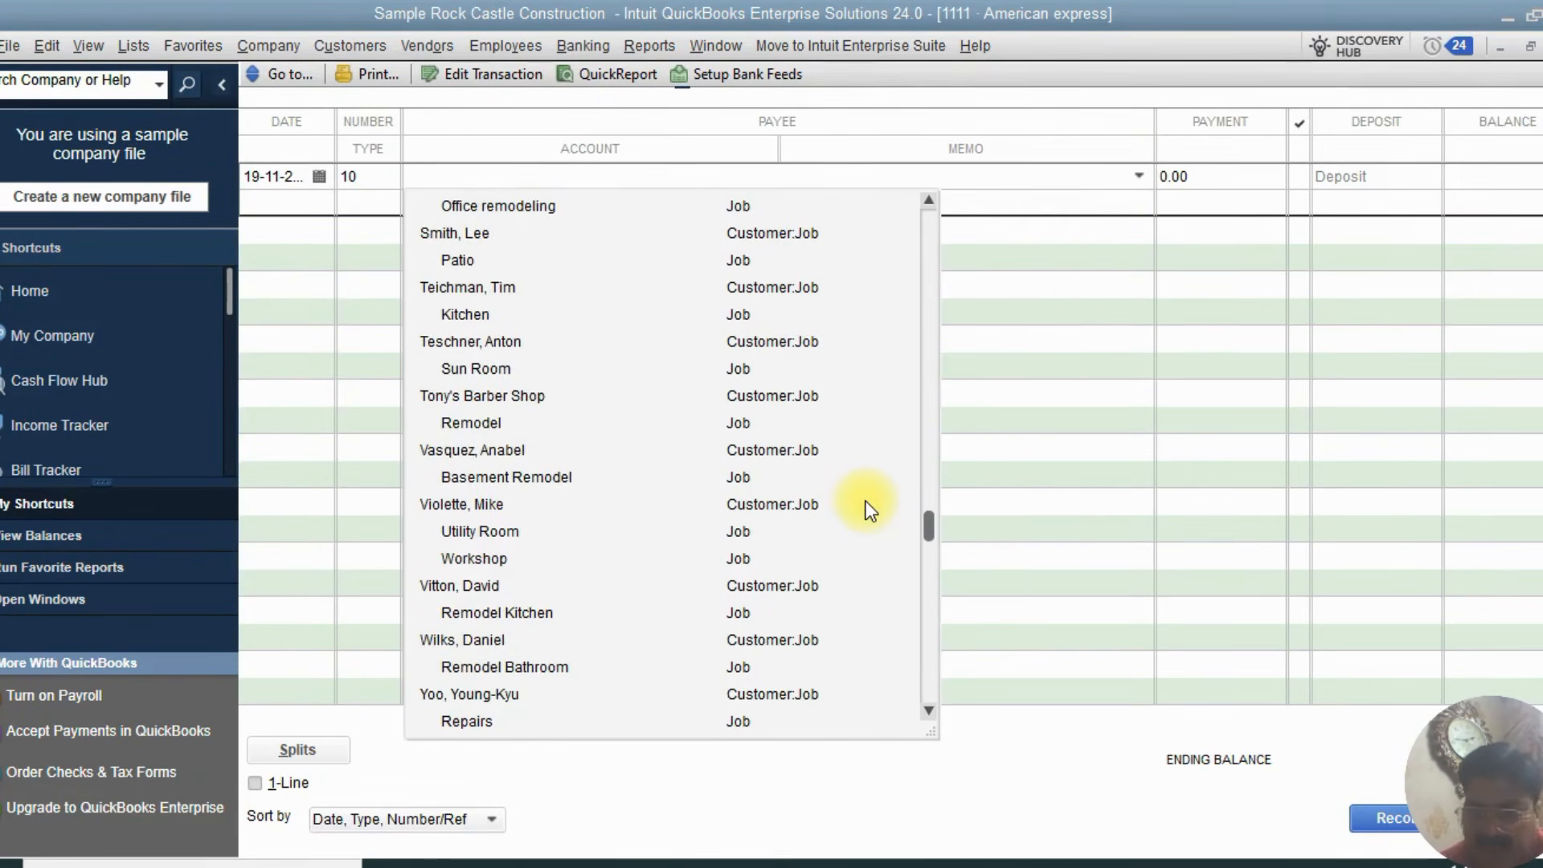
scroll(874, 479, "down", 5)
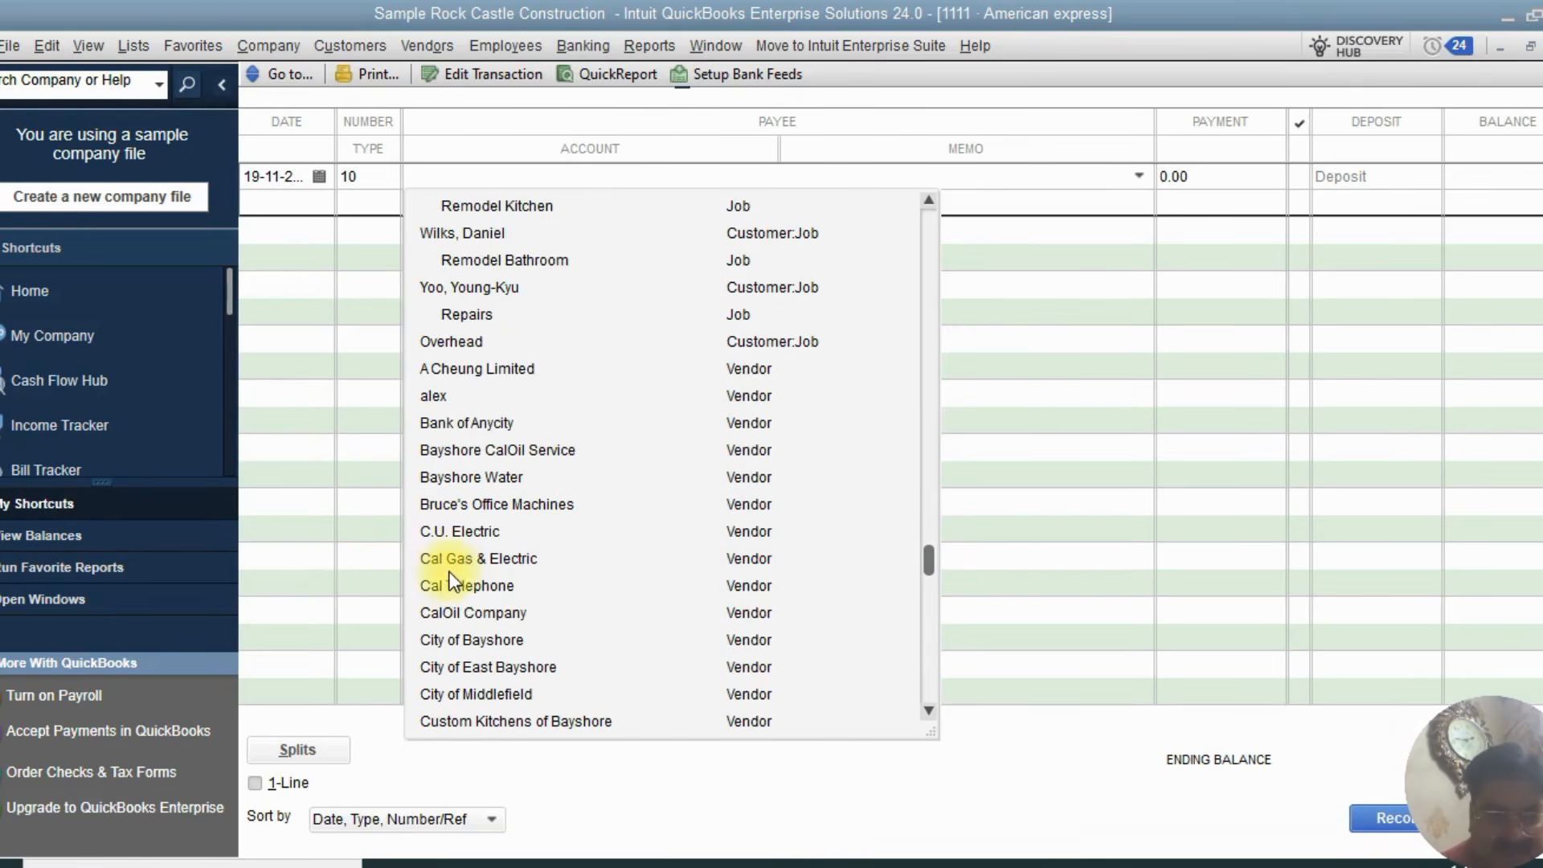
left_click(447, 560)
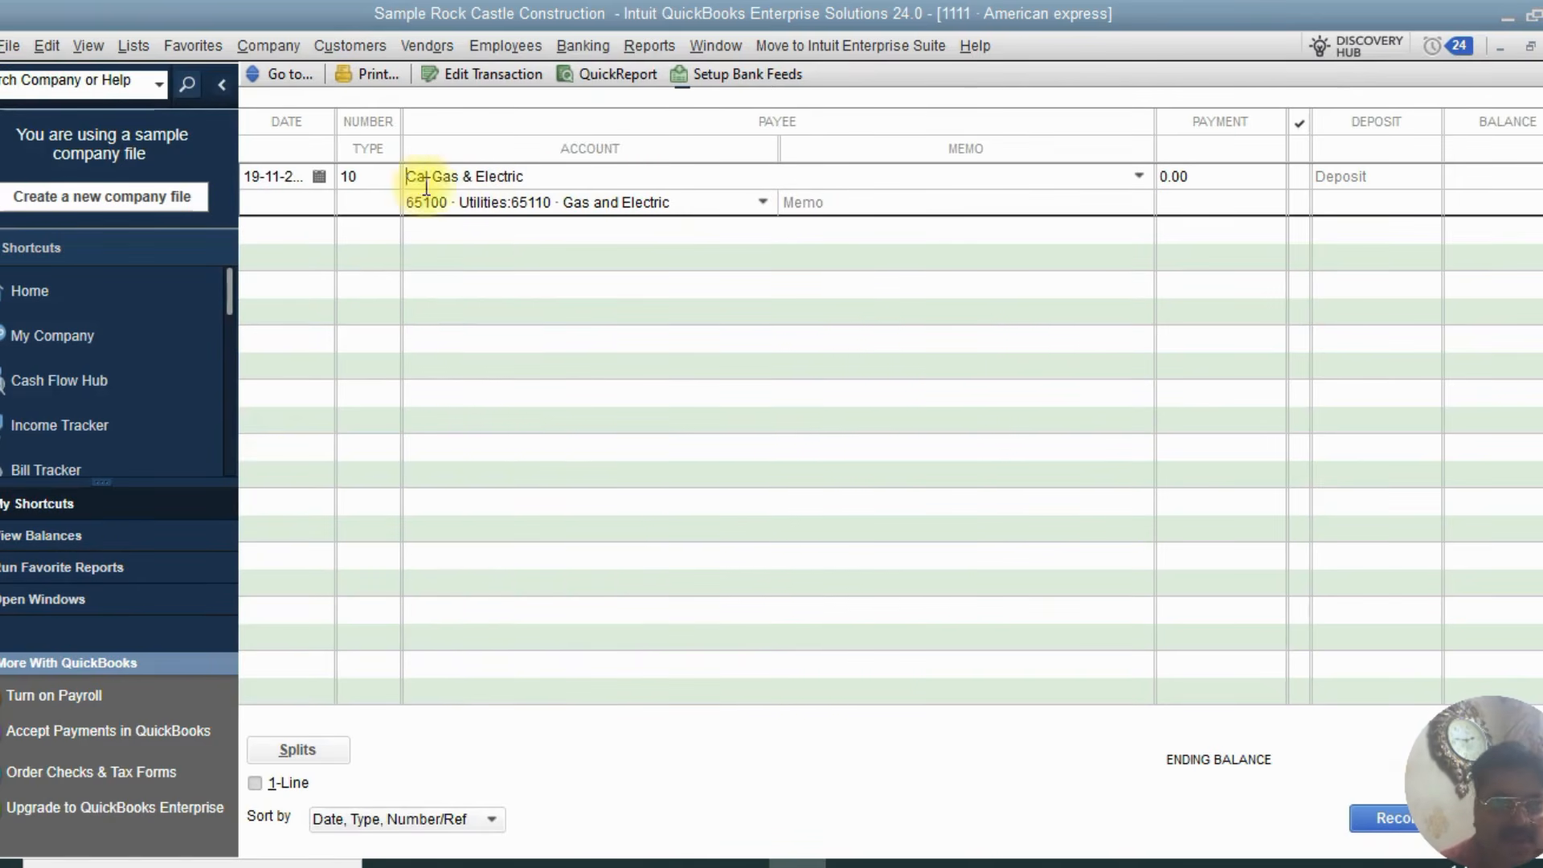
left_click(741, 206)
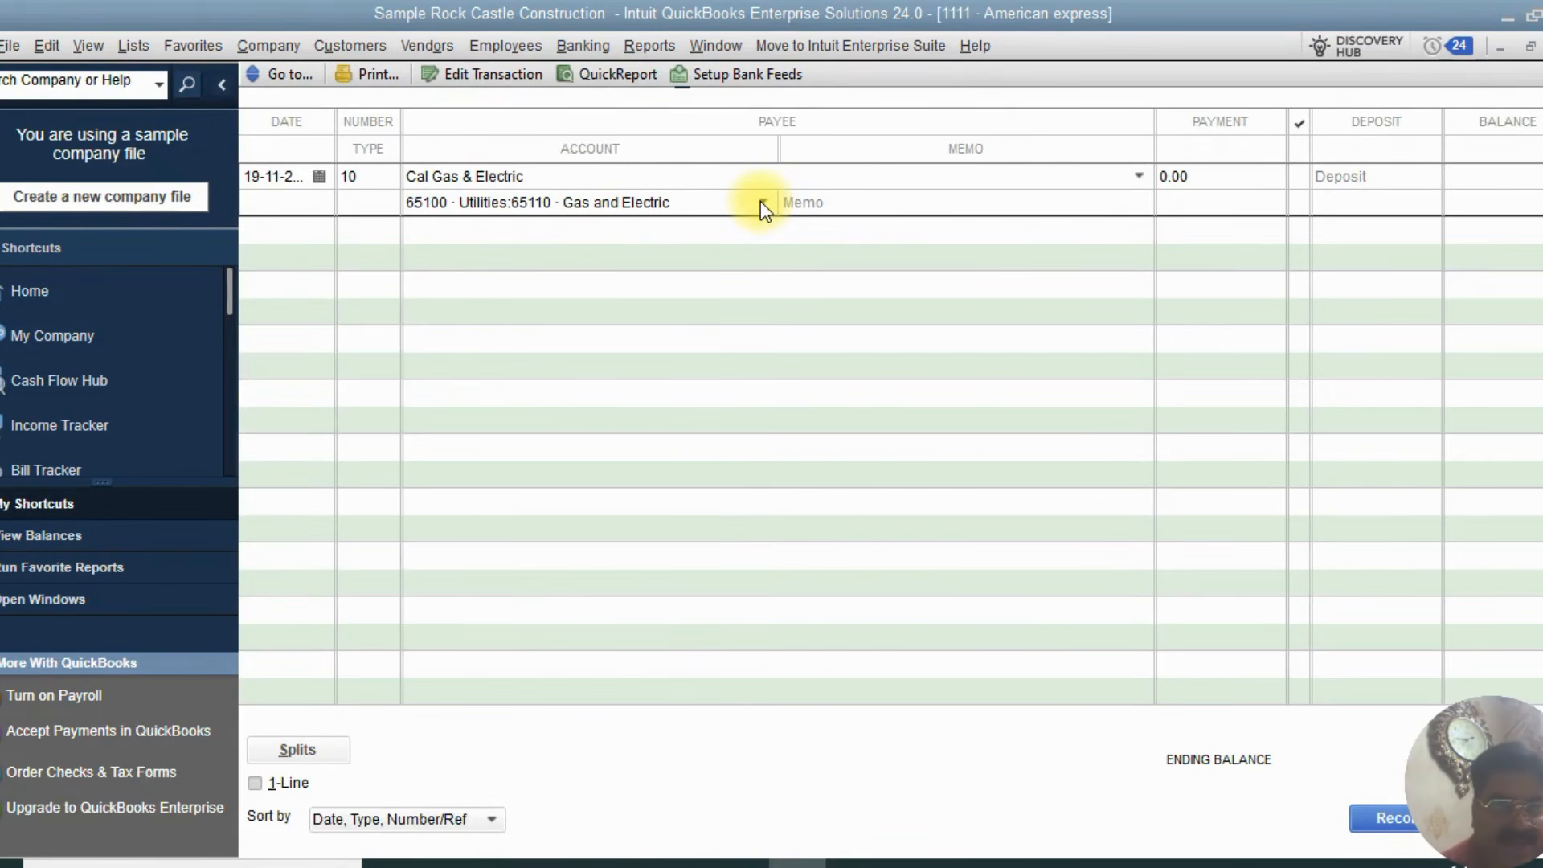
left_click(762, 202)
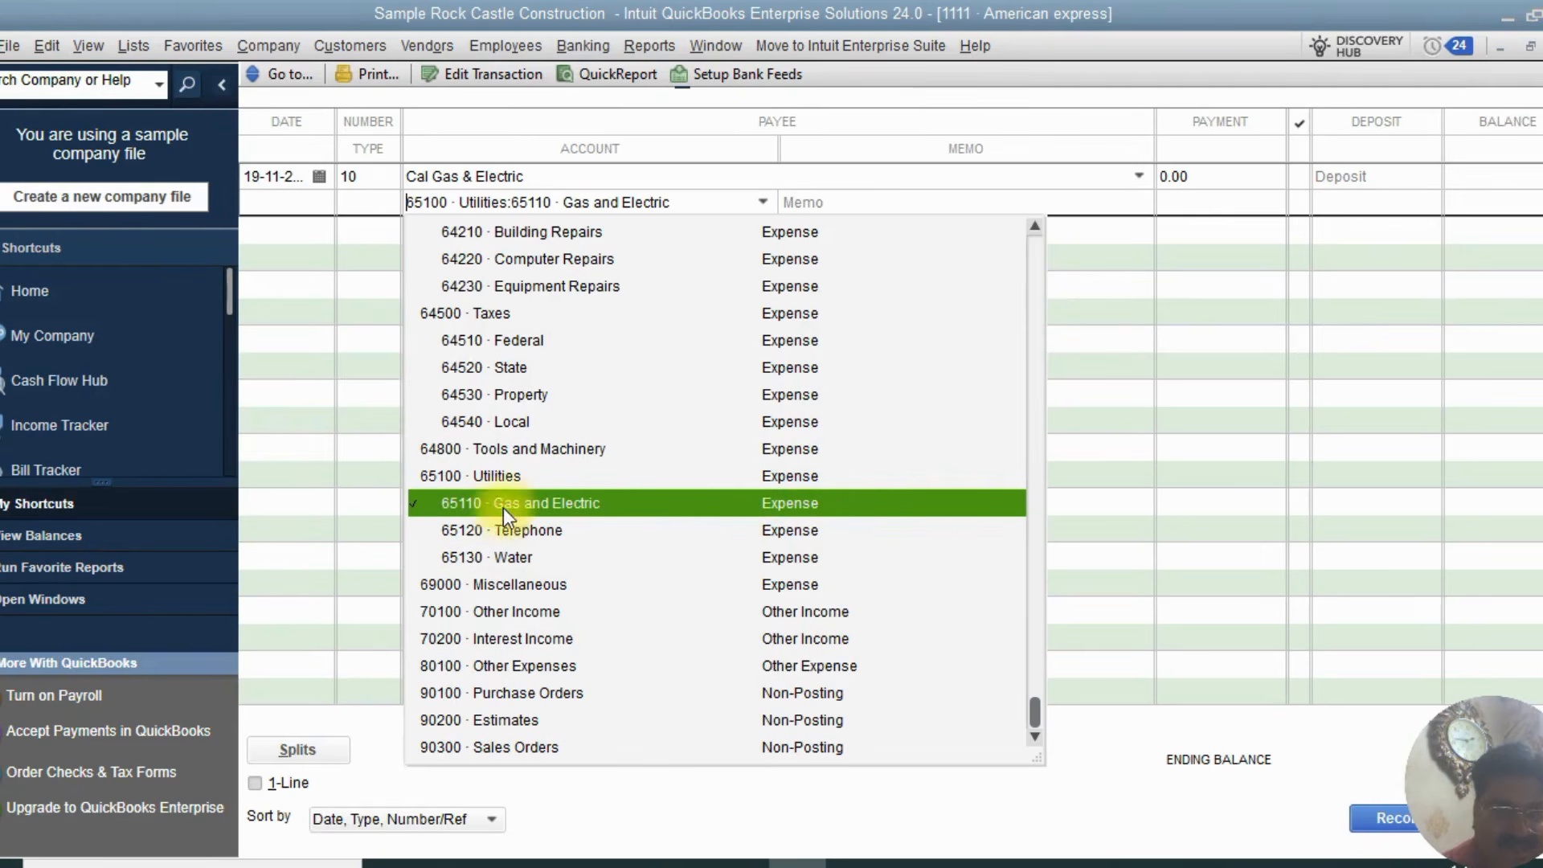
left_click(548, 509)
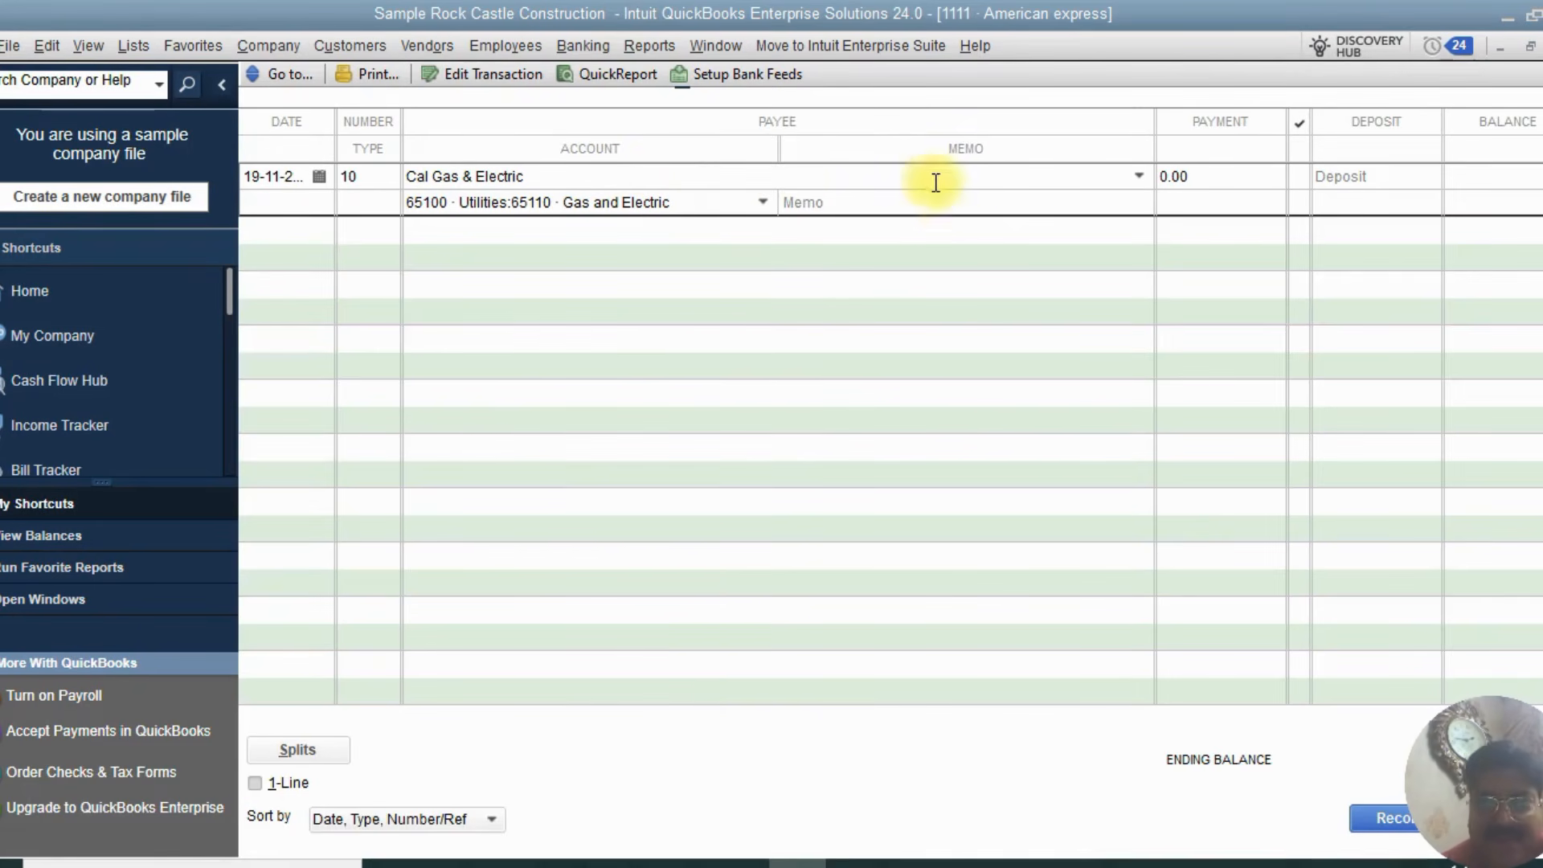
Enter Gas Electric as the transaction's memo and record the transaction
left_click(925, 205)
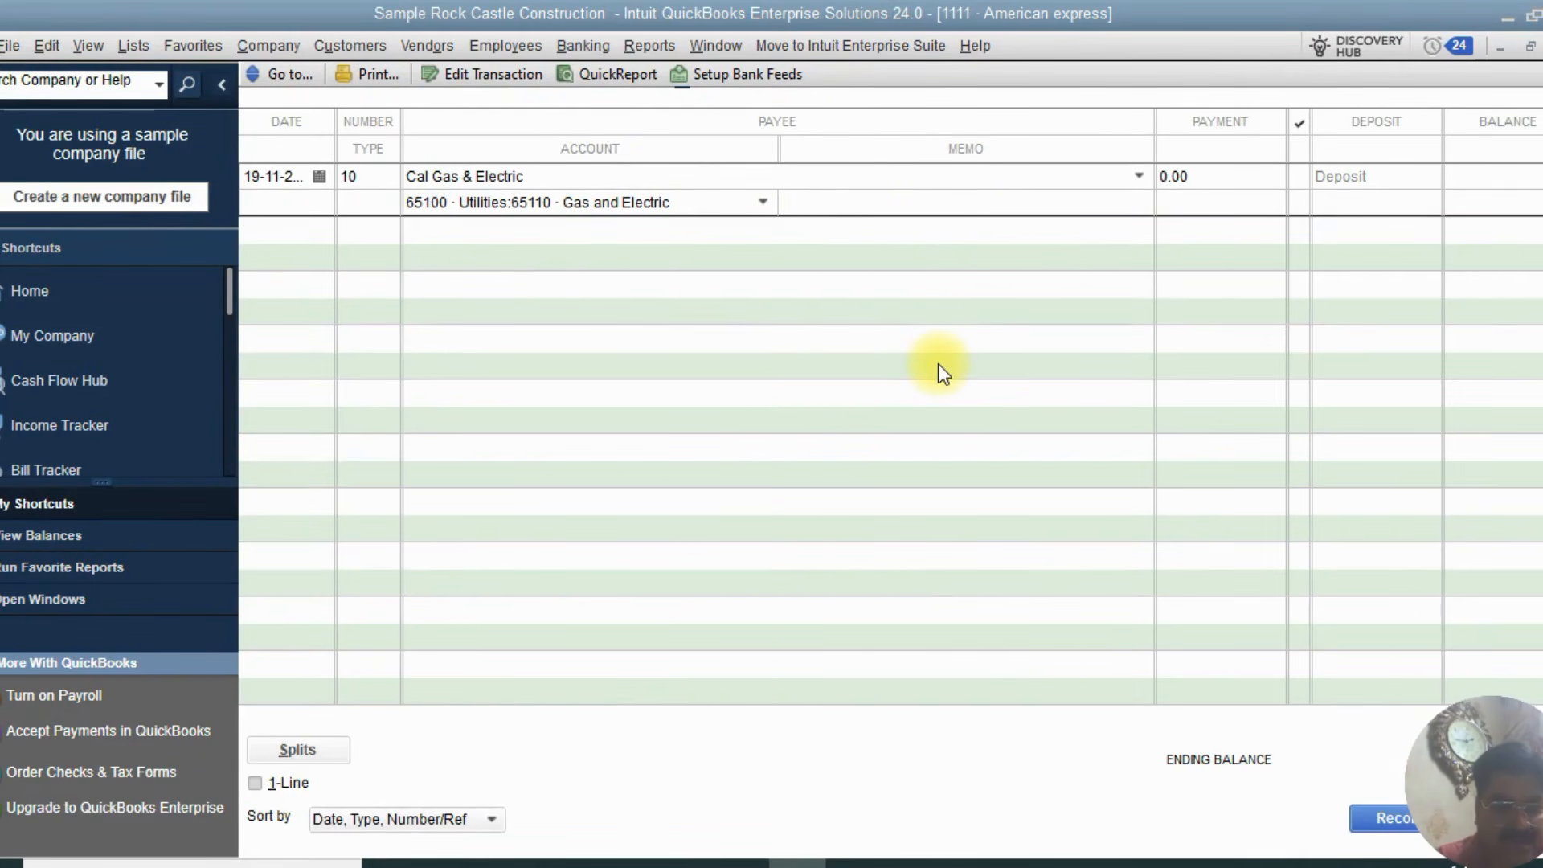
type("Gas")
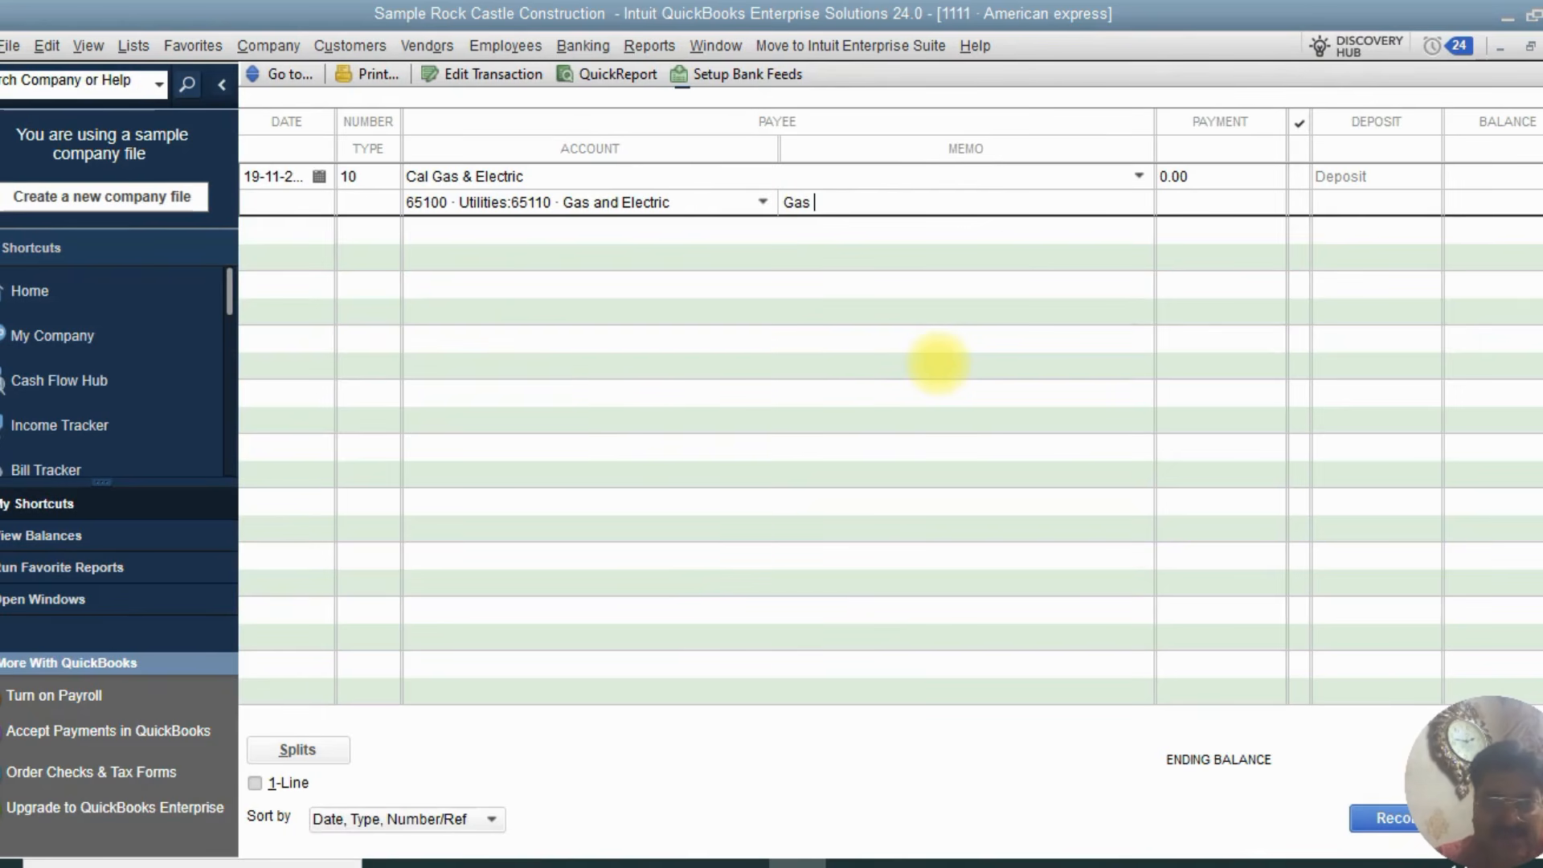
type(" E")
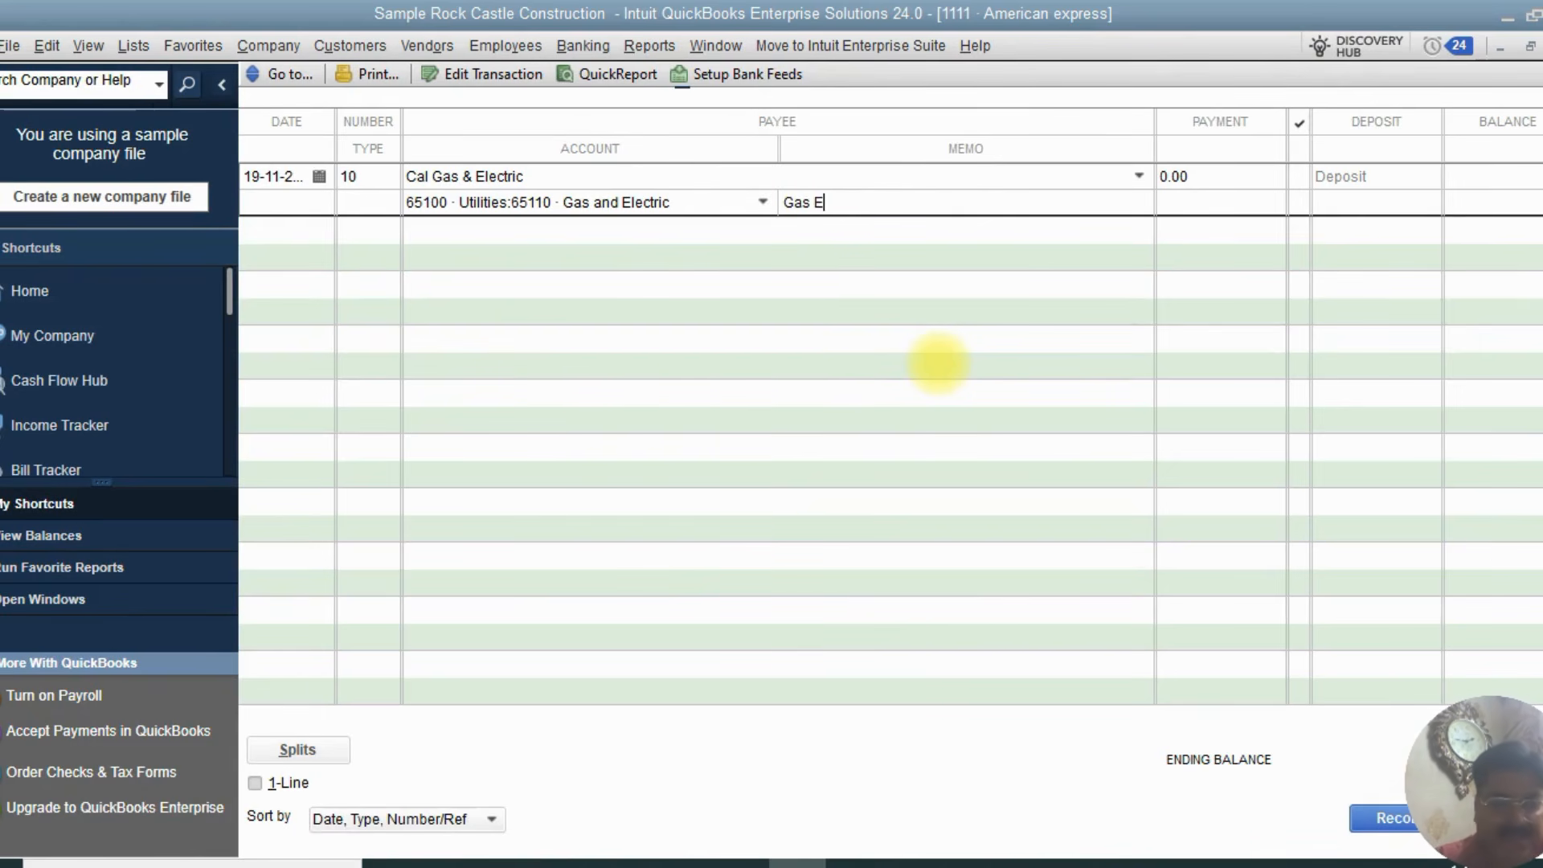
type("lect")
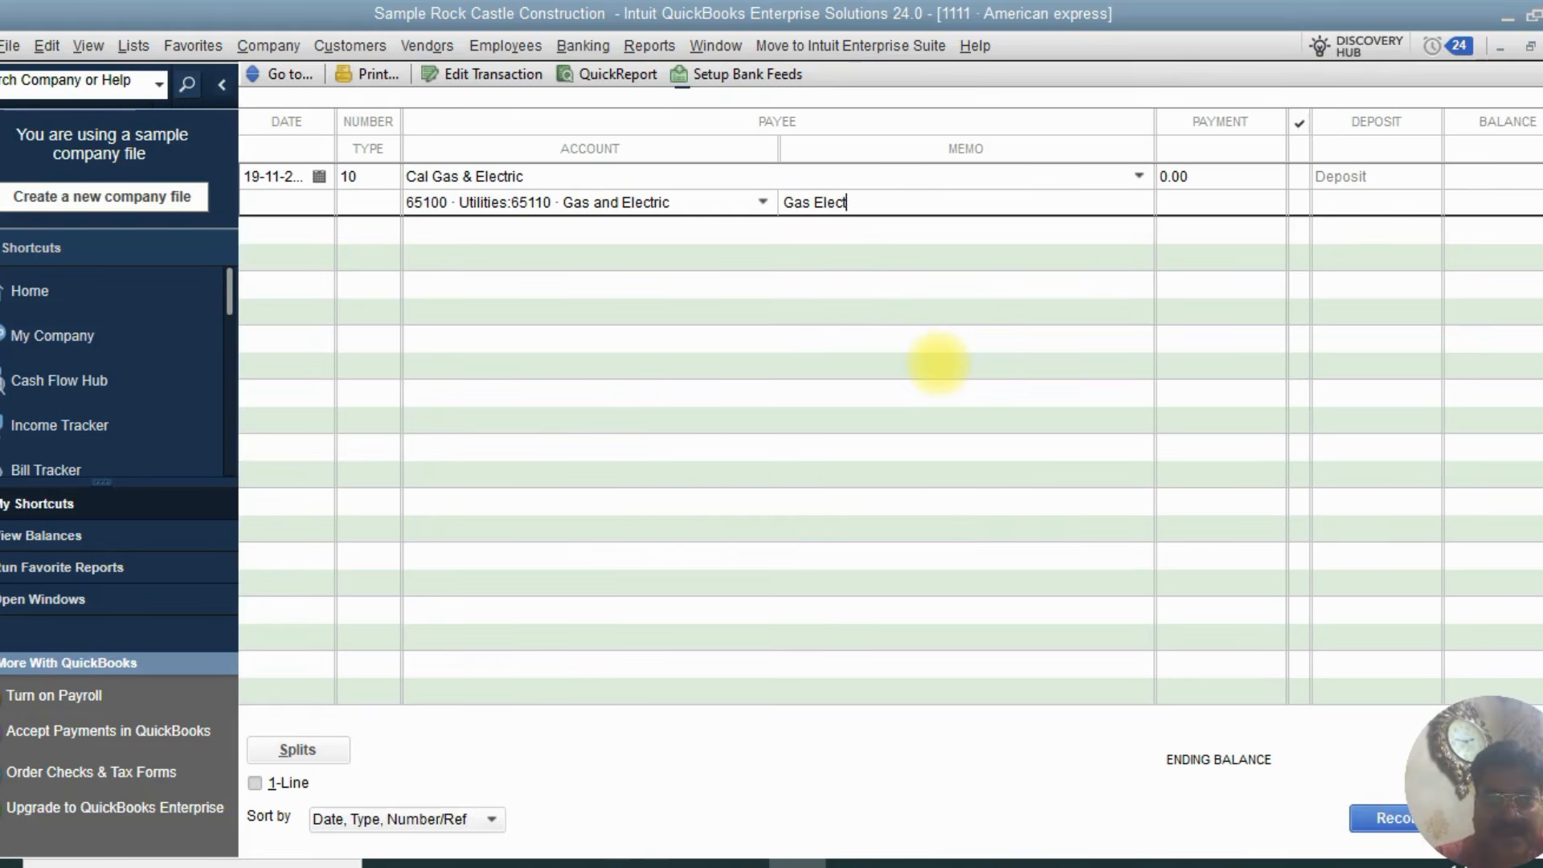
type("ric")
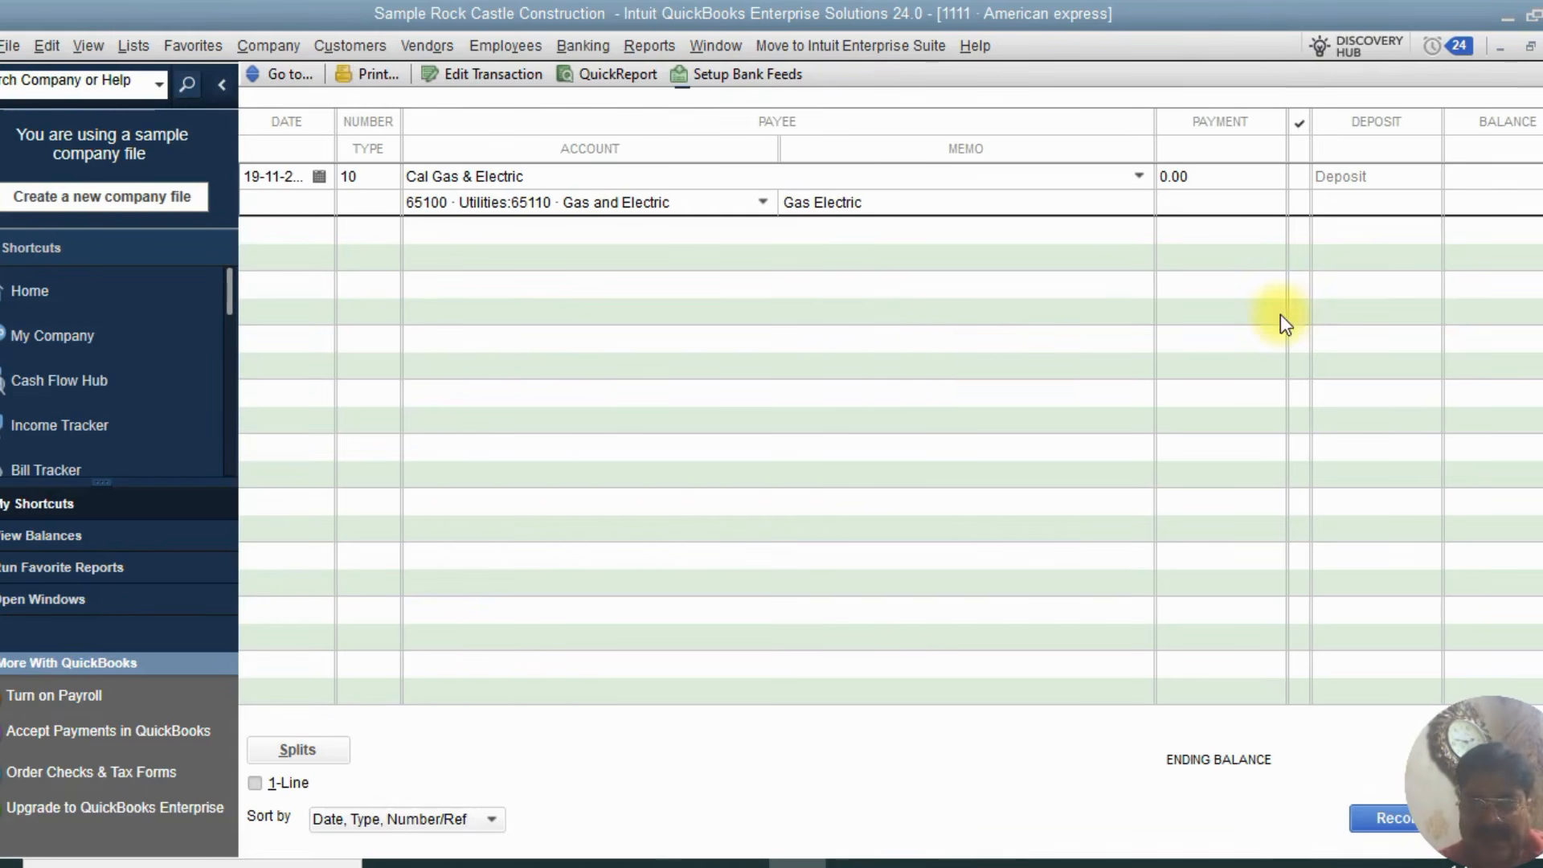
key("Return")
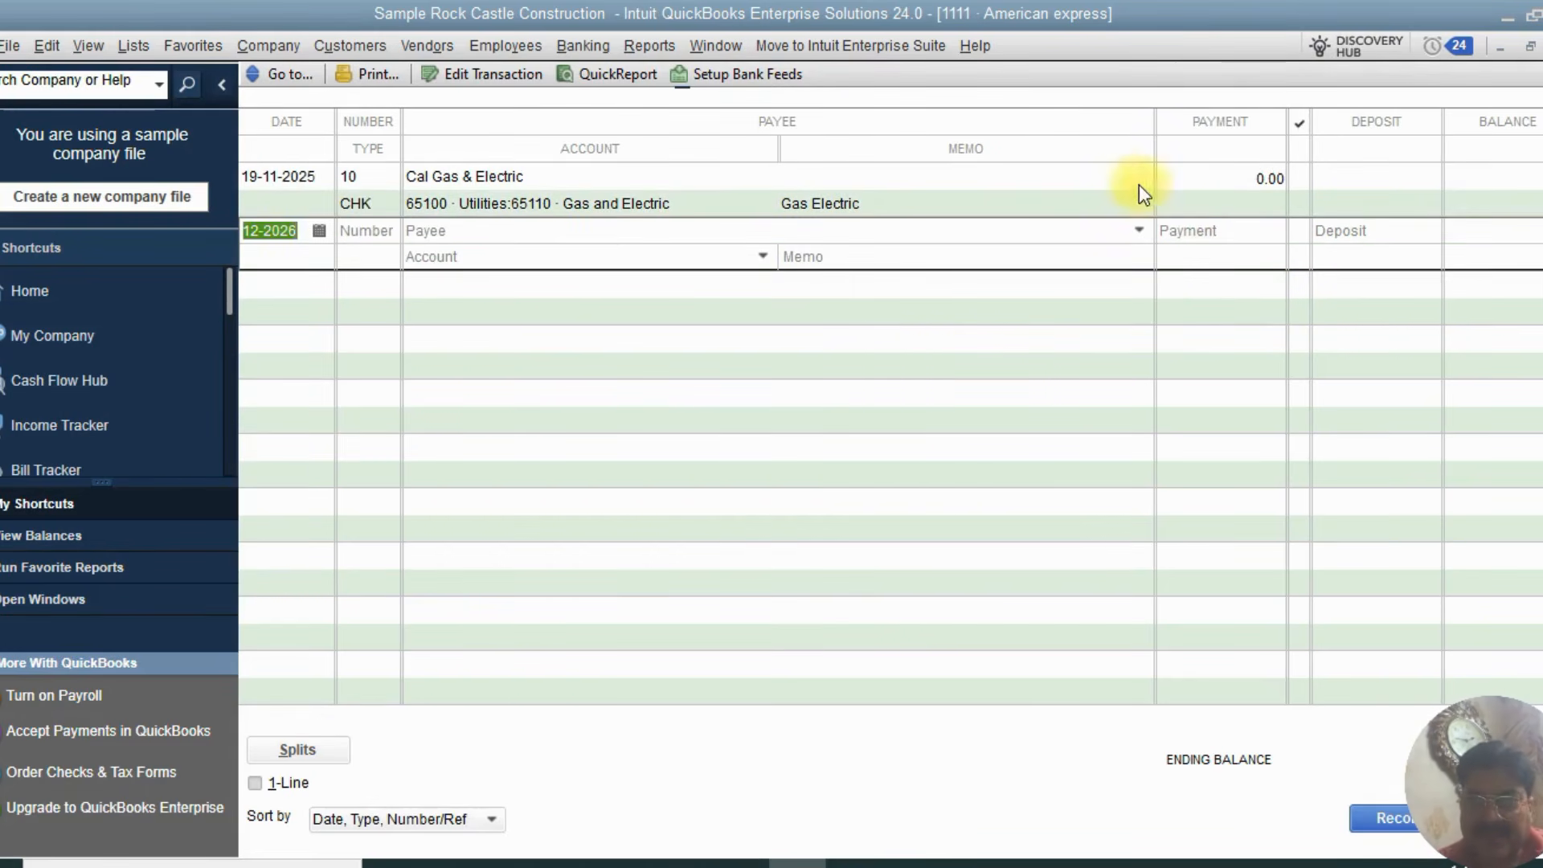
Set the recorded transaction's payment amount to 500 and confirm recording the change
left_click(1129, 174)
left_click(1187, 179)
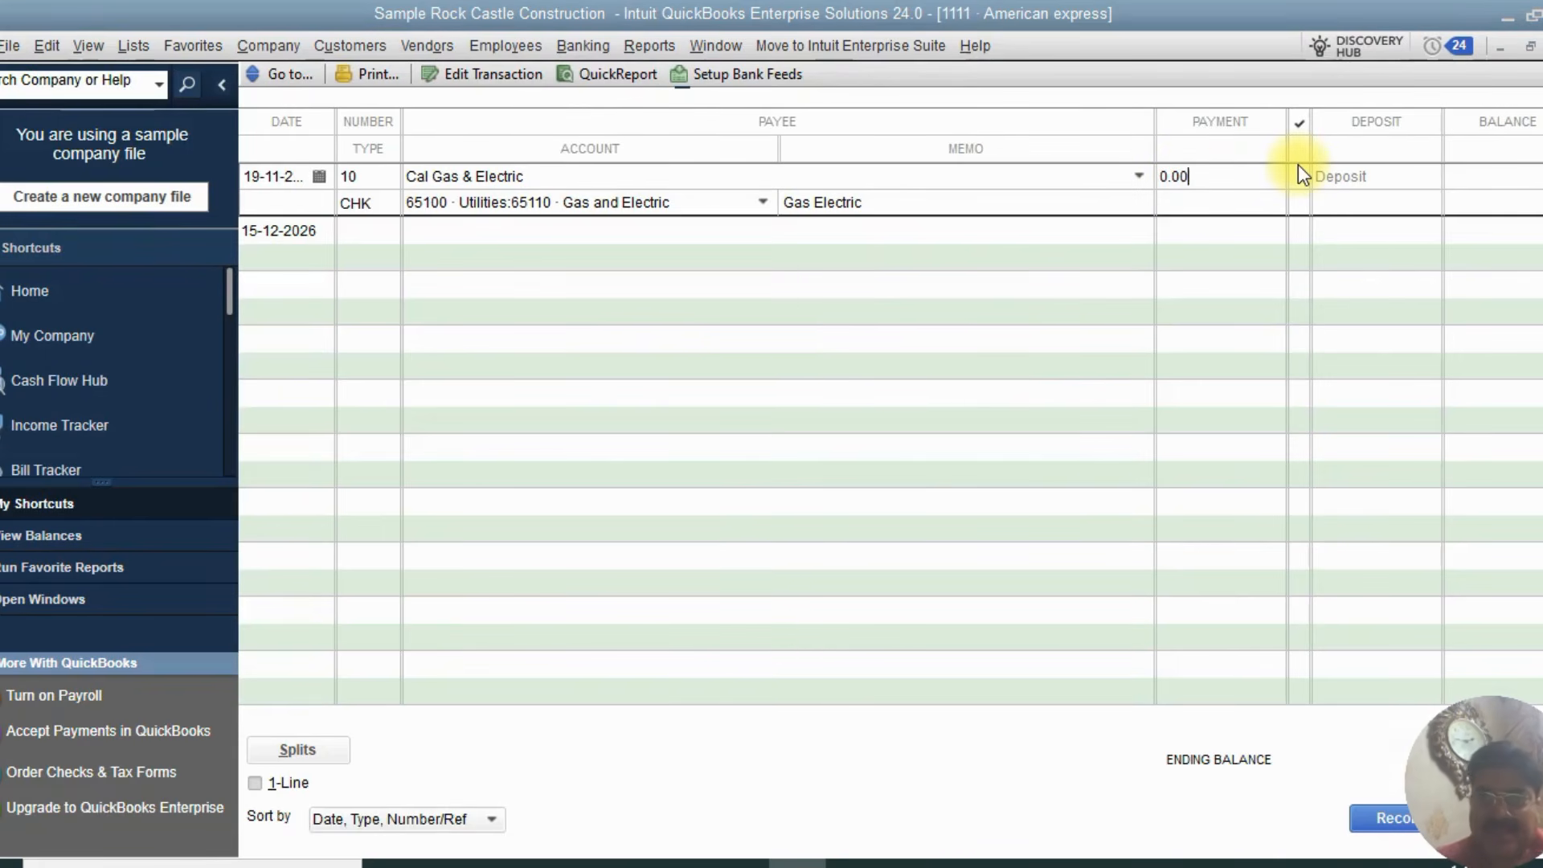
key("BackSpace")
key("BackSpace")
key("BackSpace")
key("BackSpace")
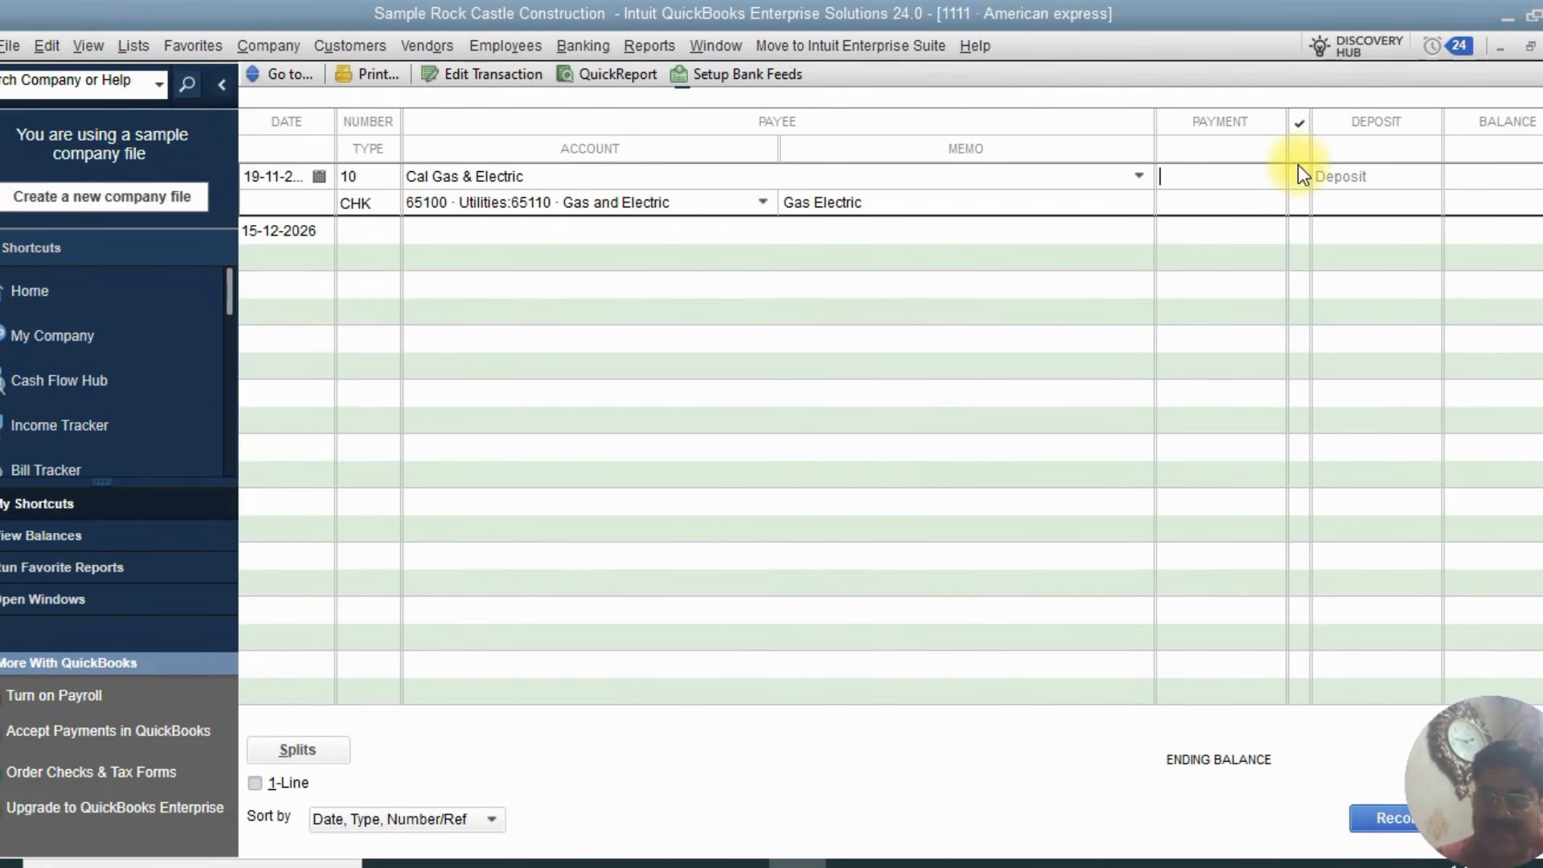
type("500")
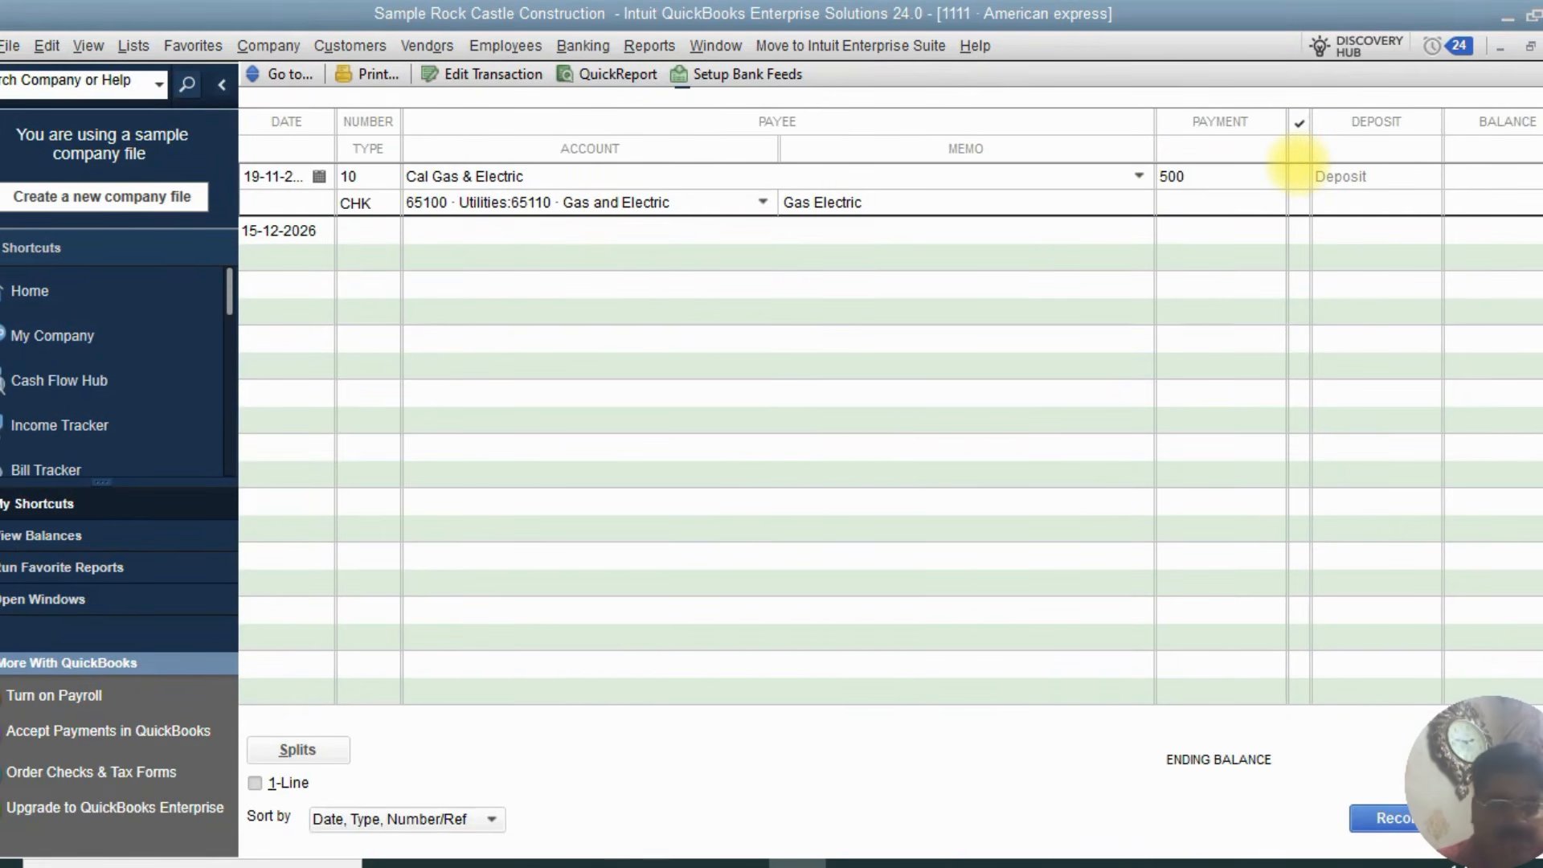
key("Tab")
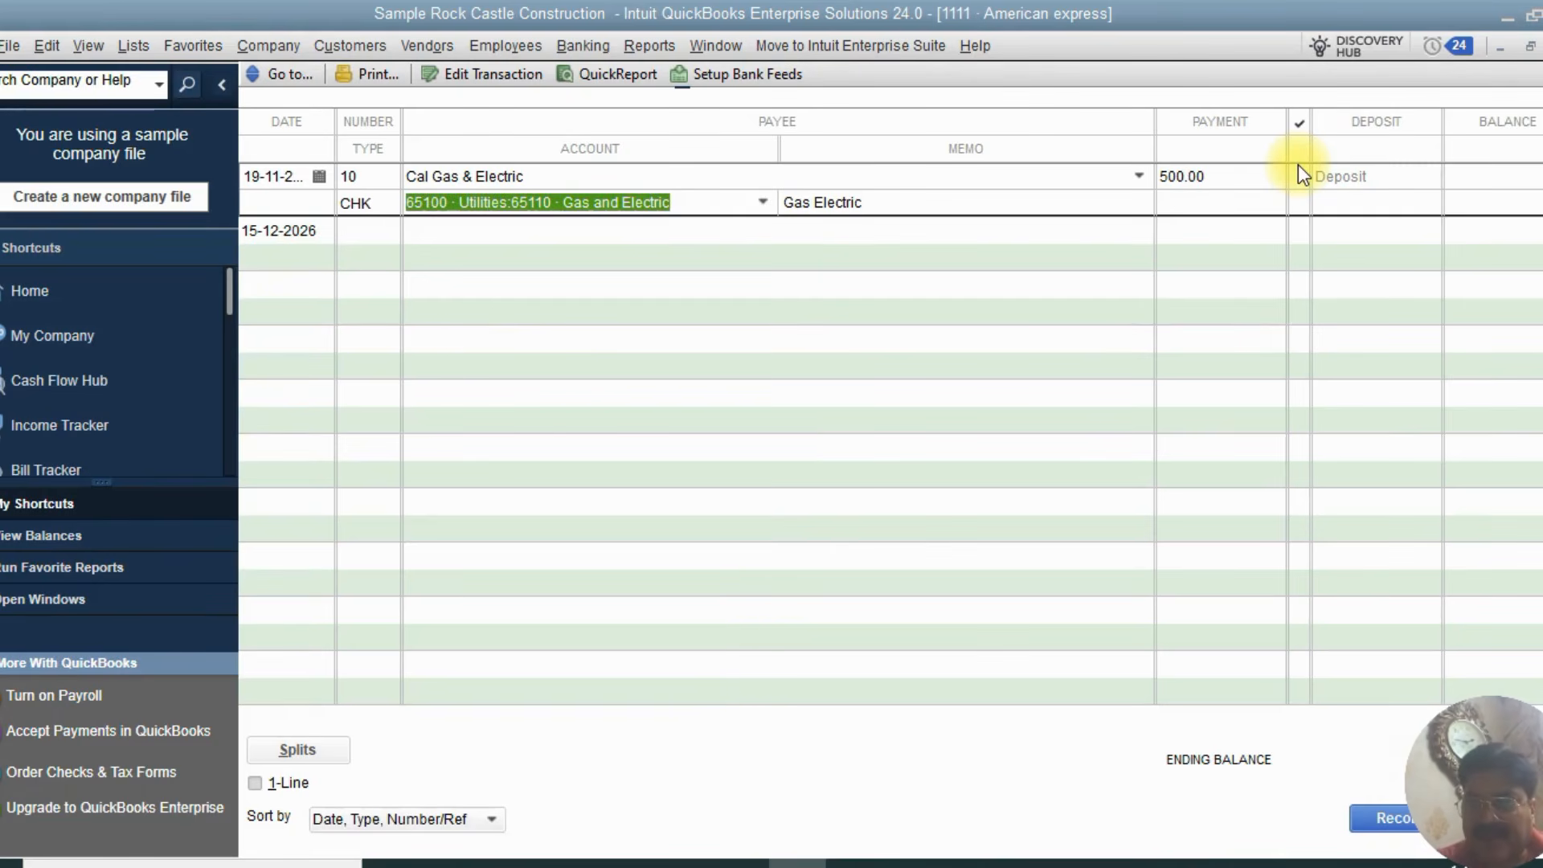
left_click(1358, 181)
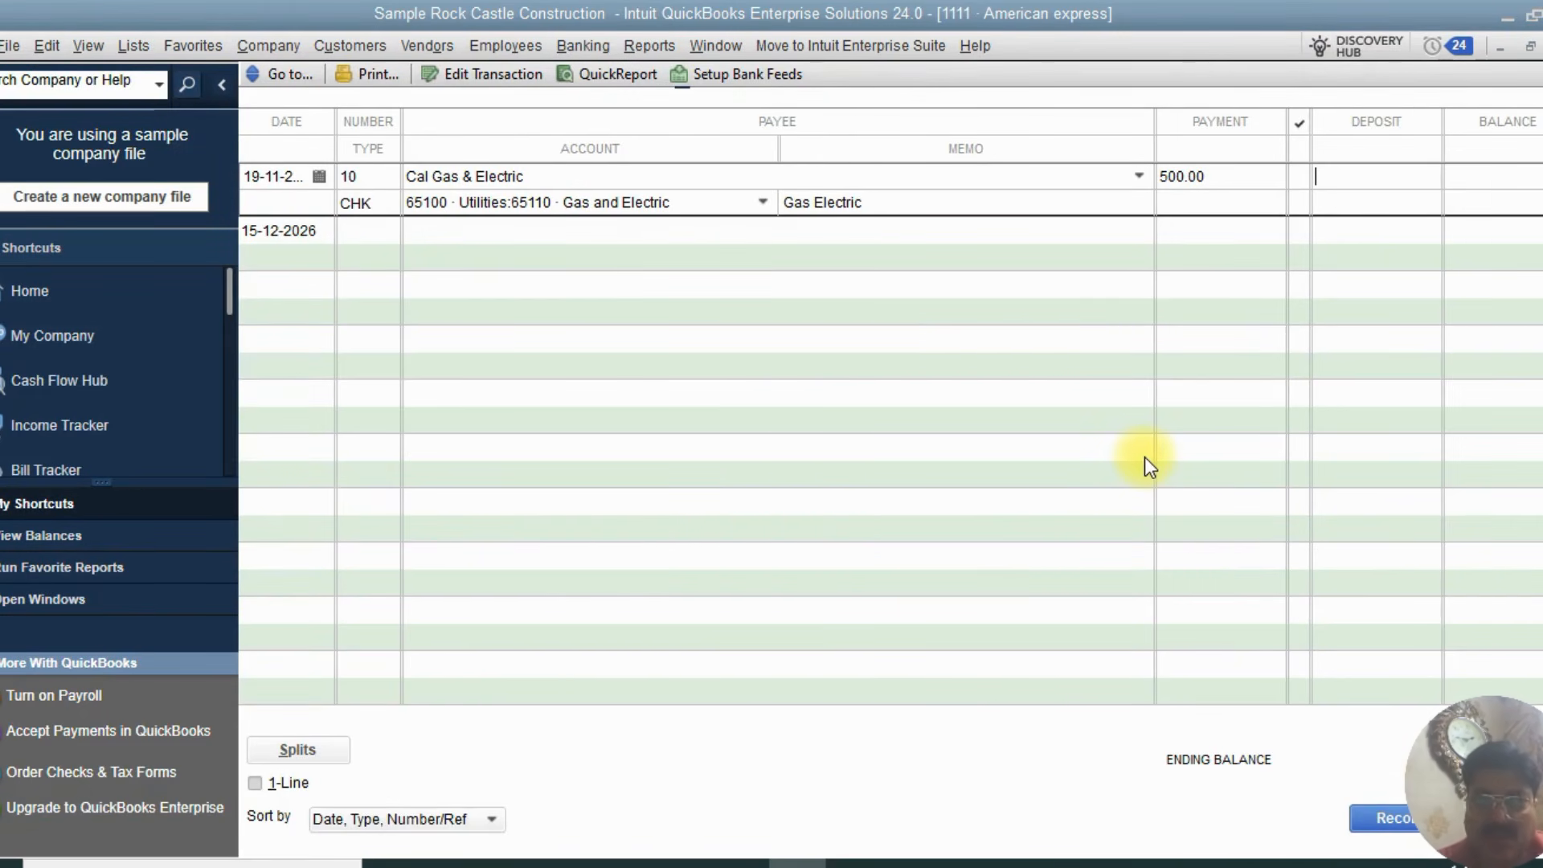
key("Tab")
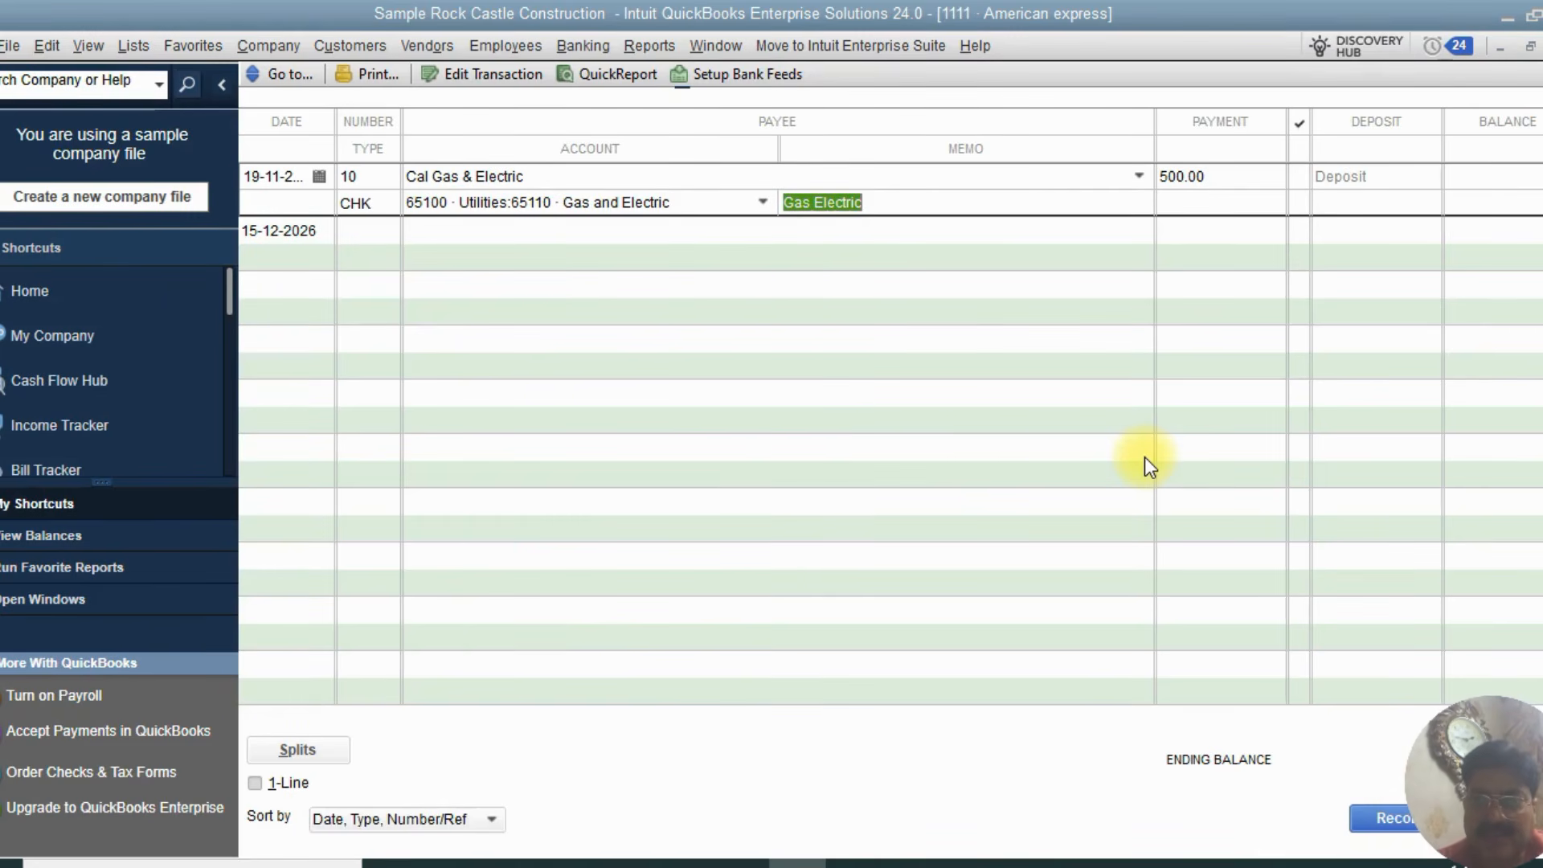
key("Tab")
left_click(1016, 241)
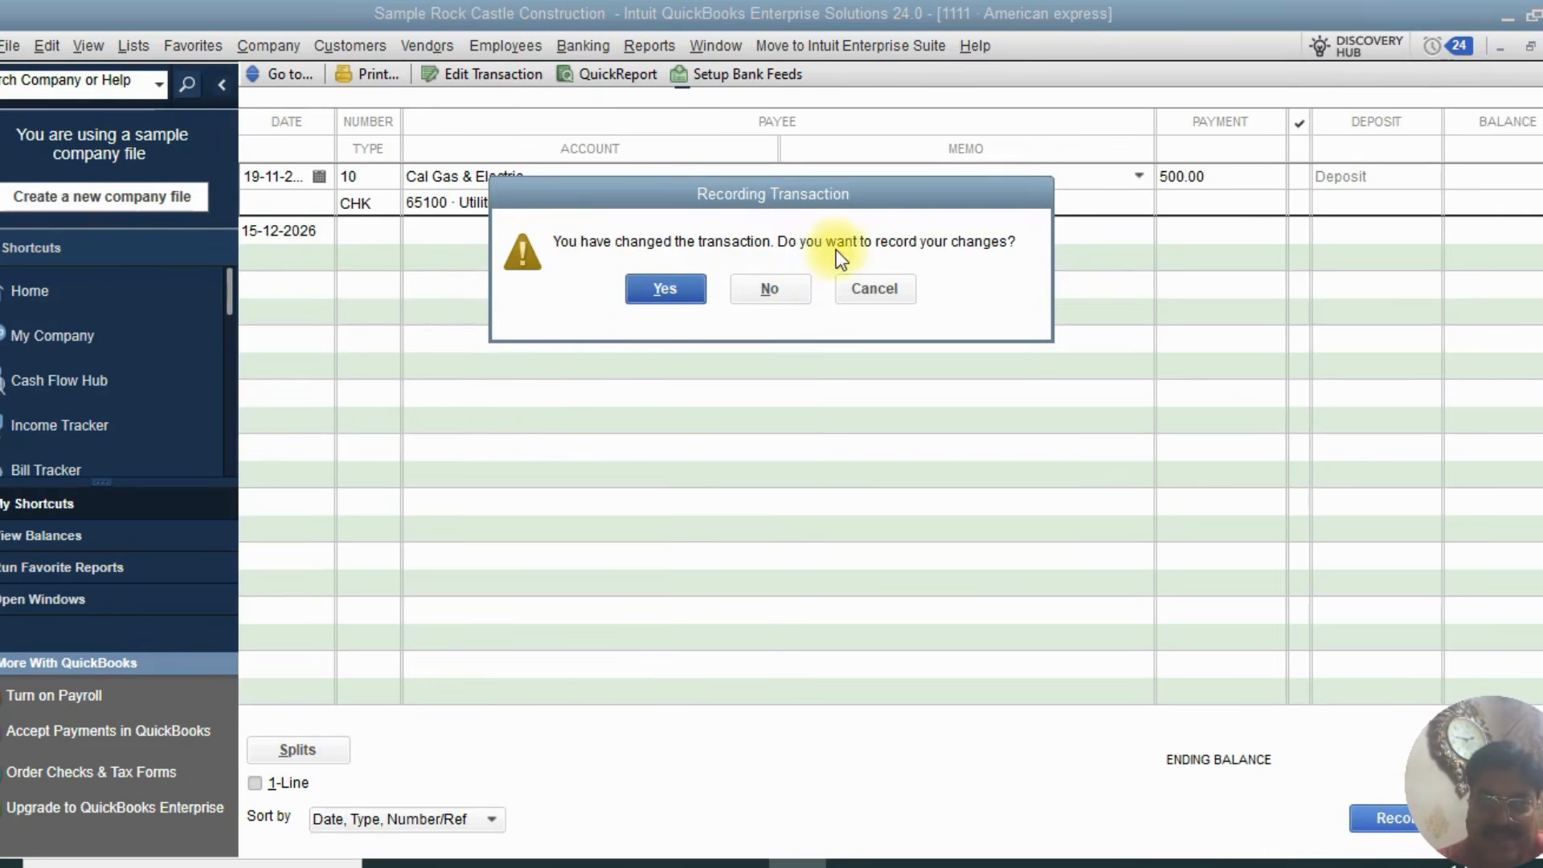
left_click(643, 288)
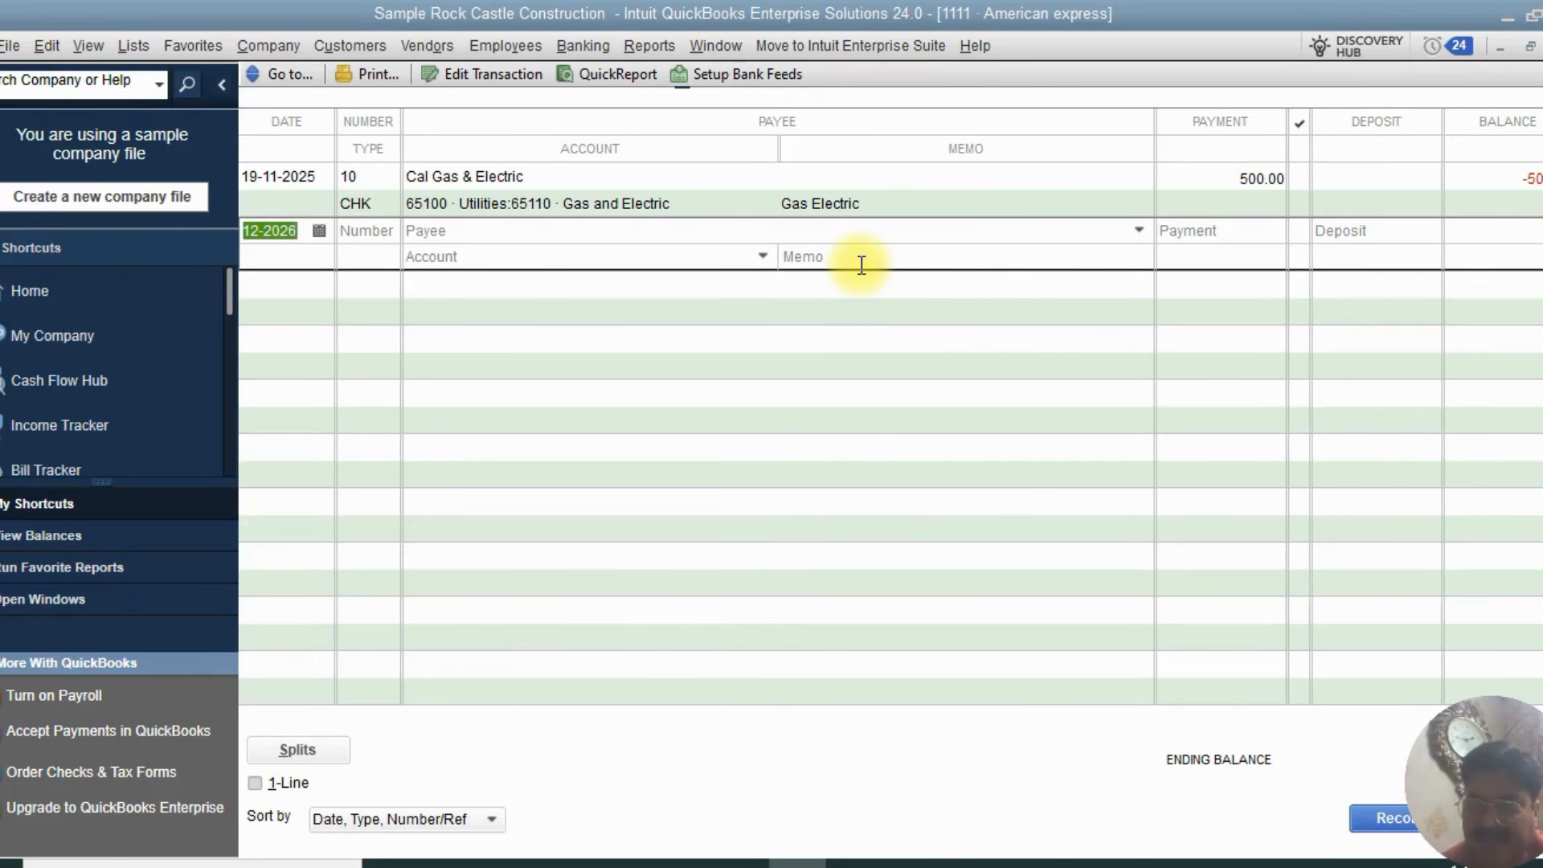
Open the transaction's splits to review its account and amount, then close the splits view
left_click(717, 190)
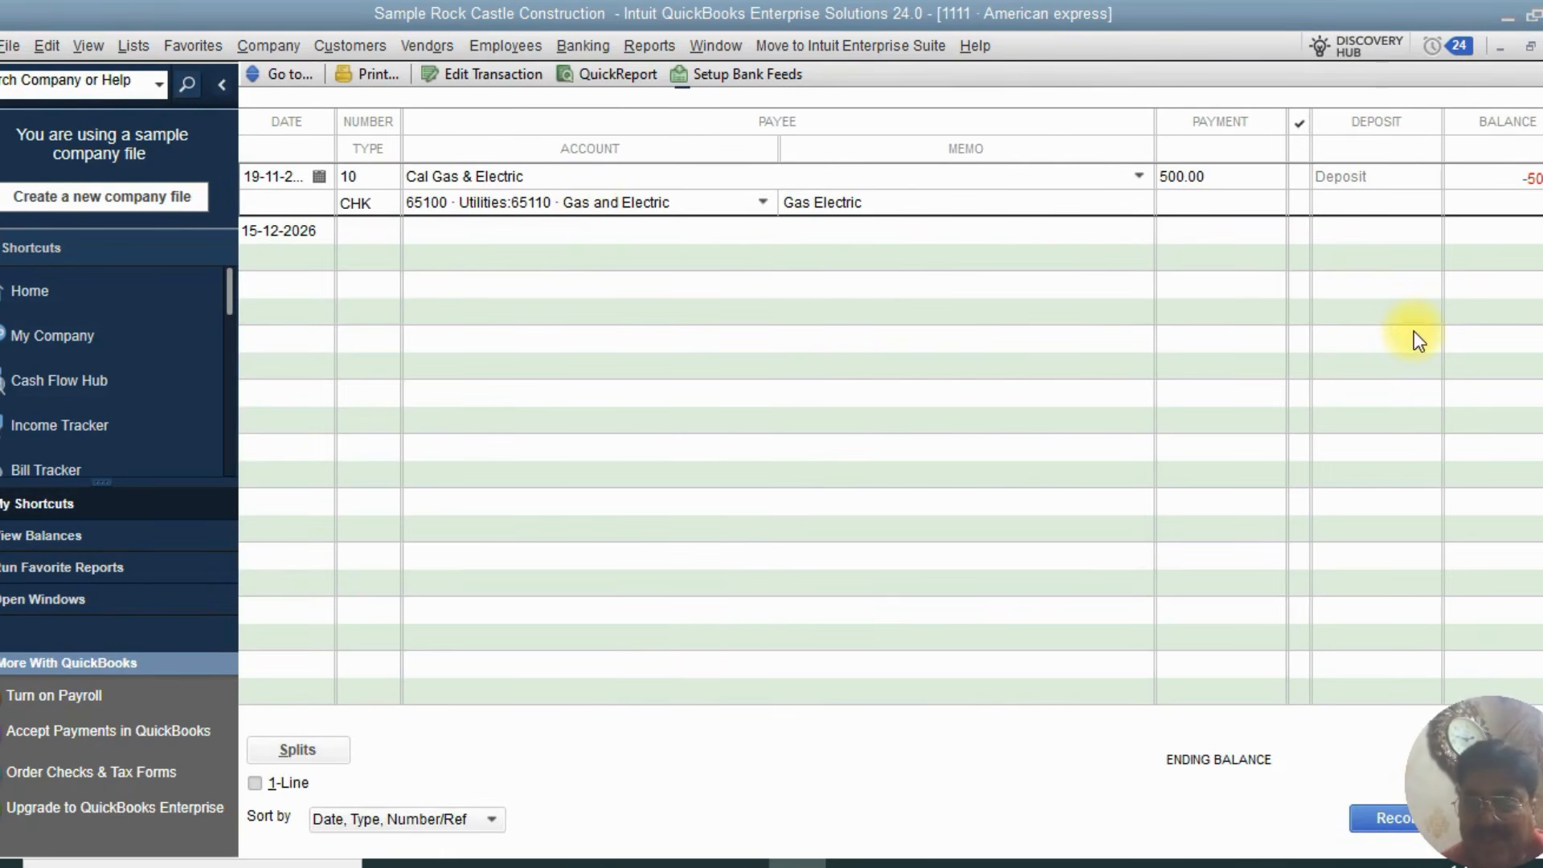
left_click(793, 257)
left_click(1385, 234)
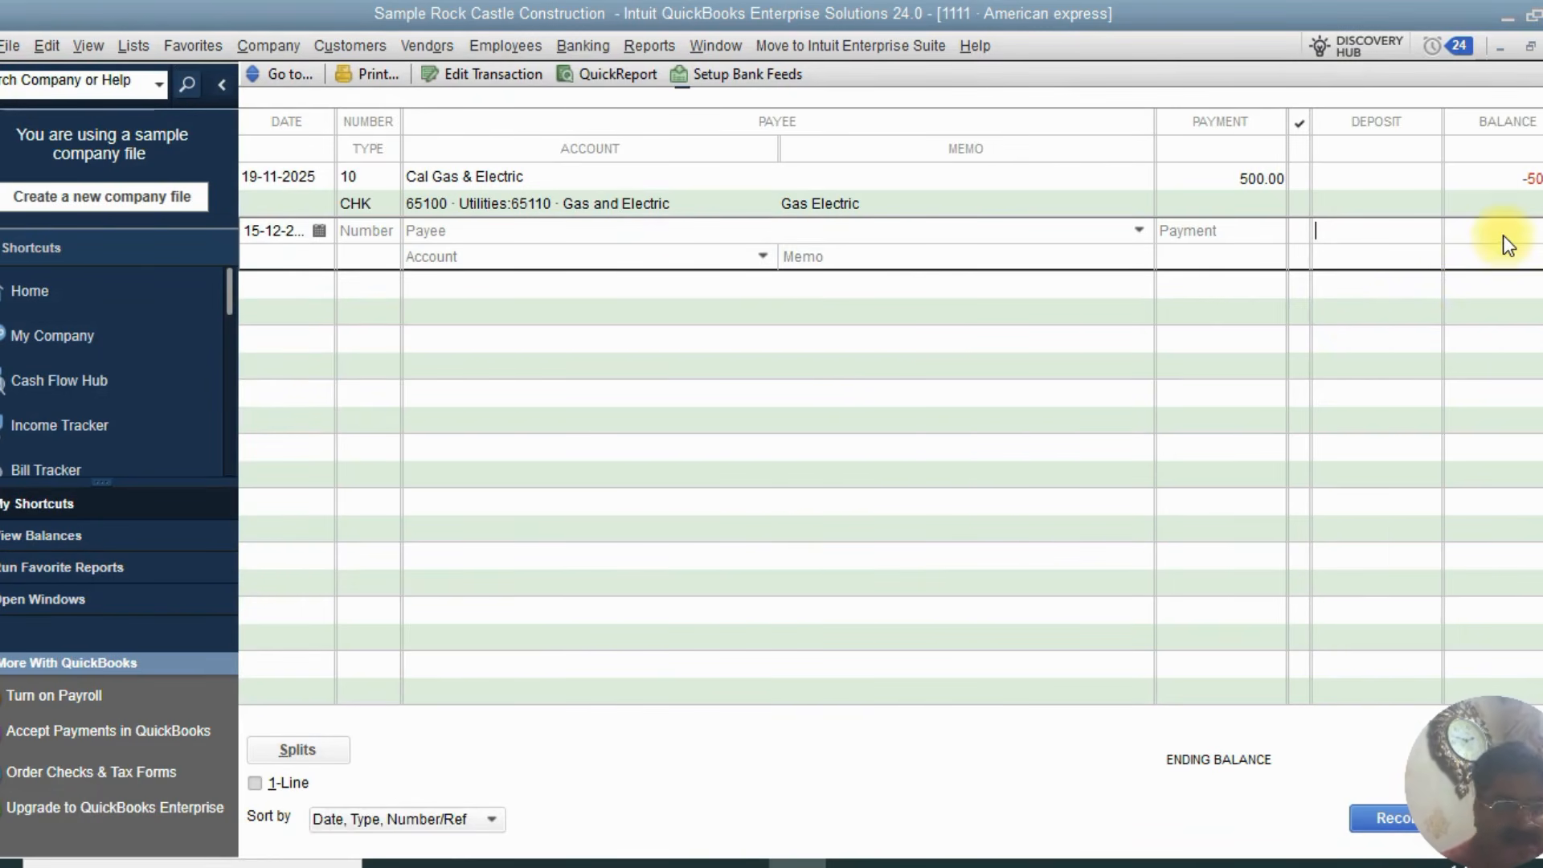
left_click(1025, 205)
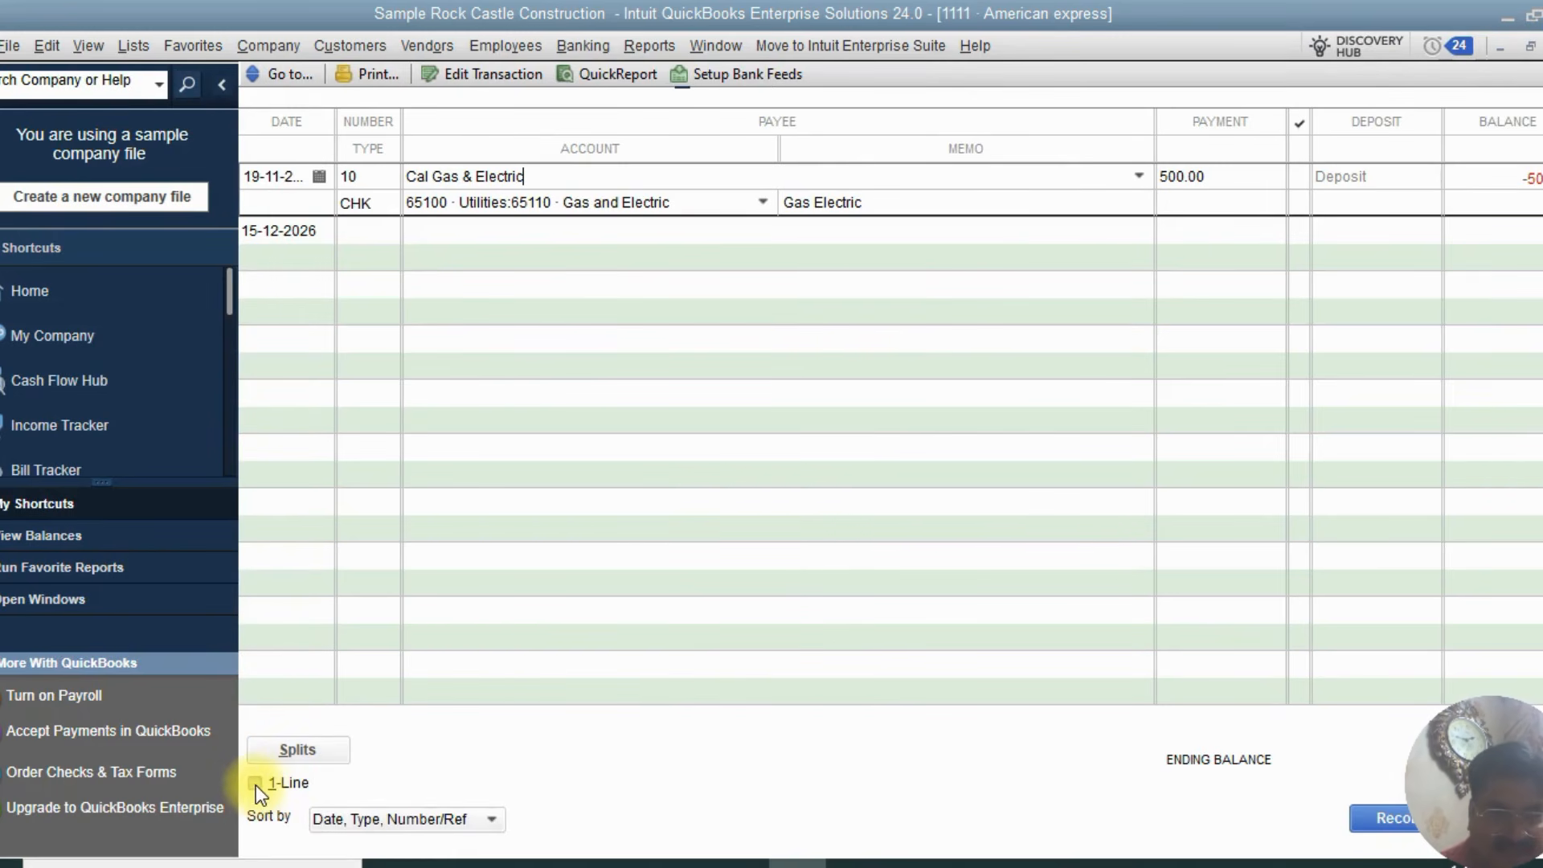
left_click(297, 750)
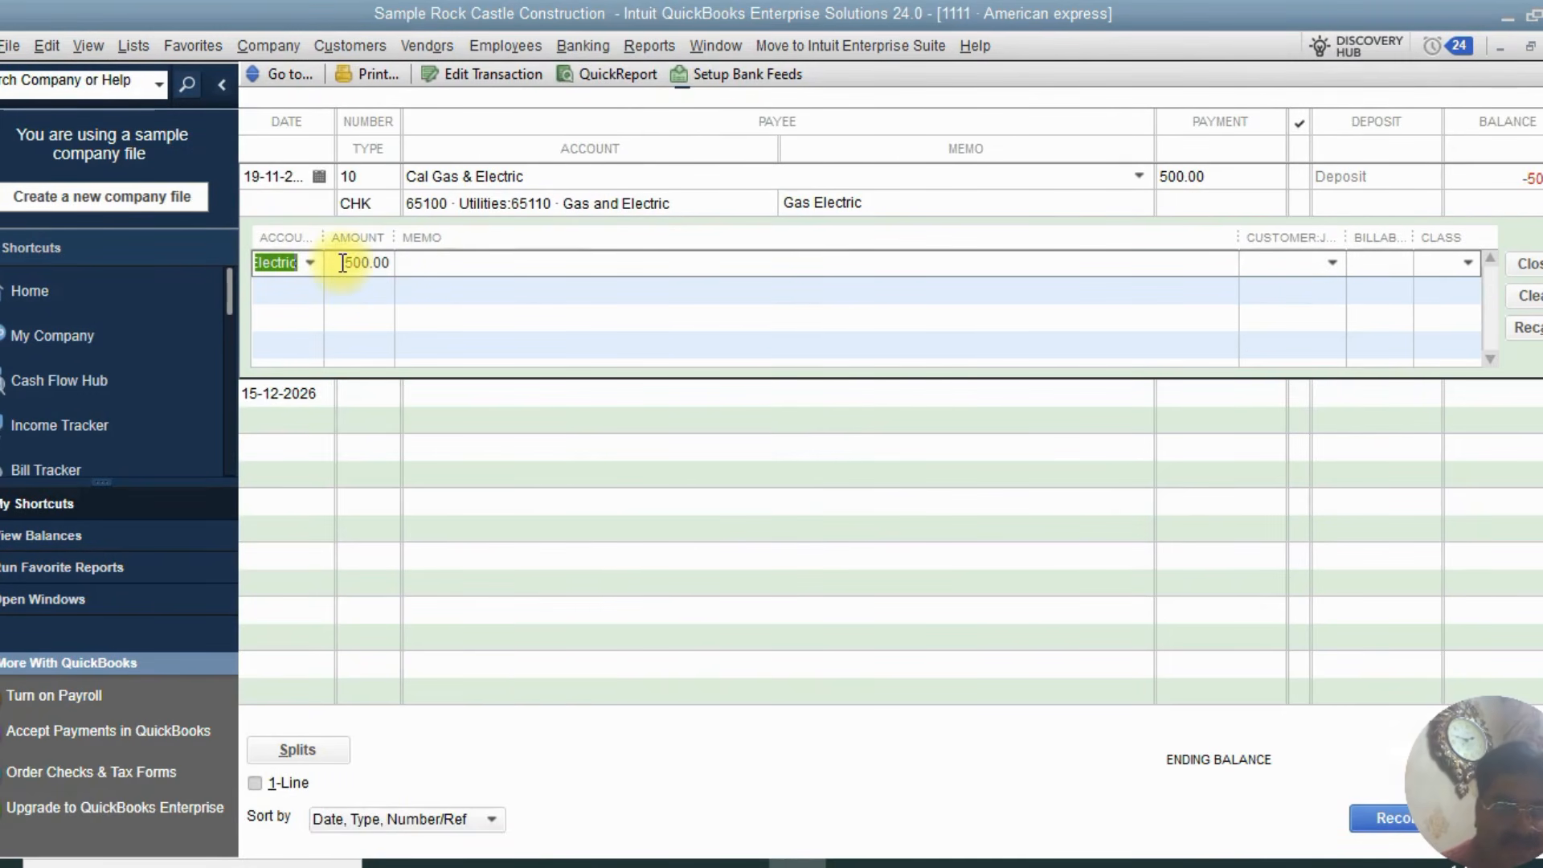
left_click_drag(343, 262, 370, 262)
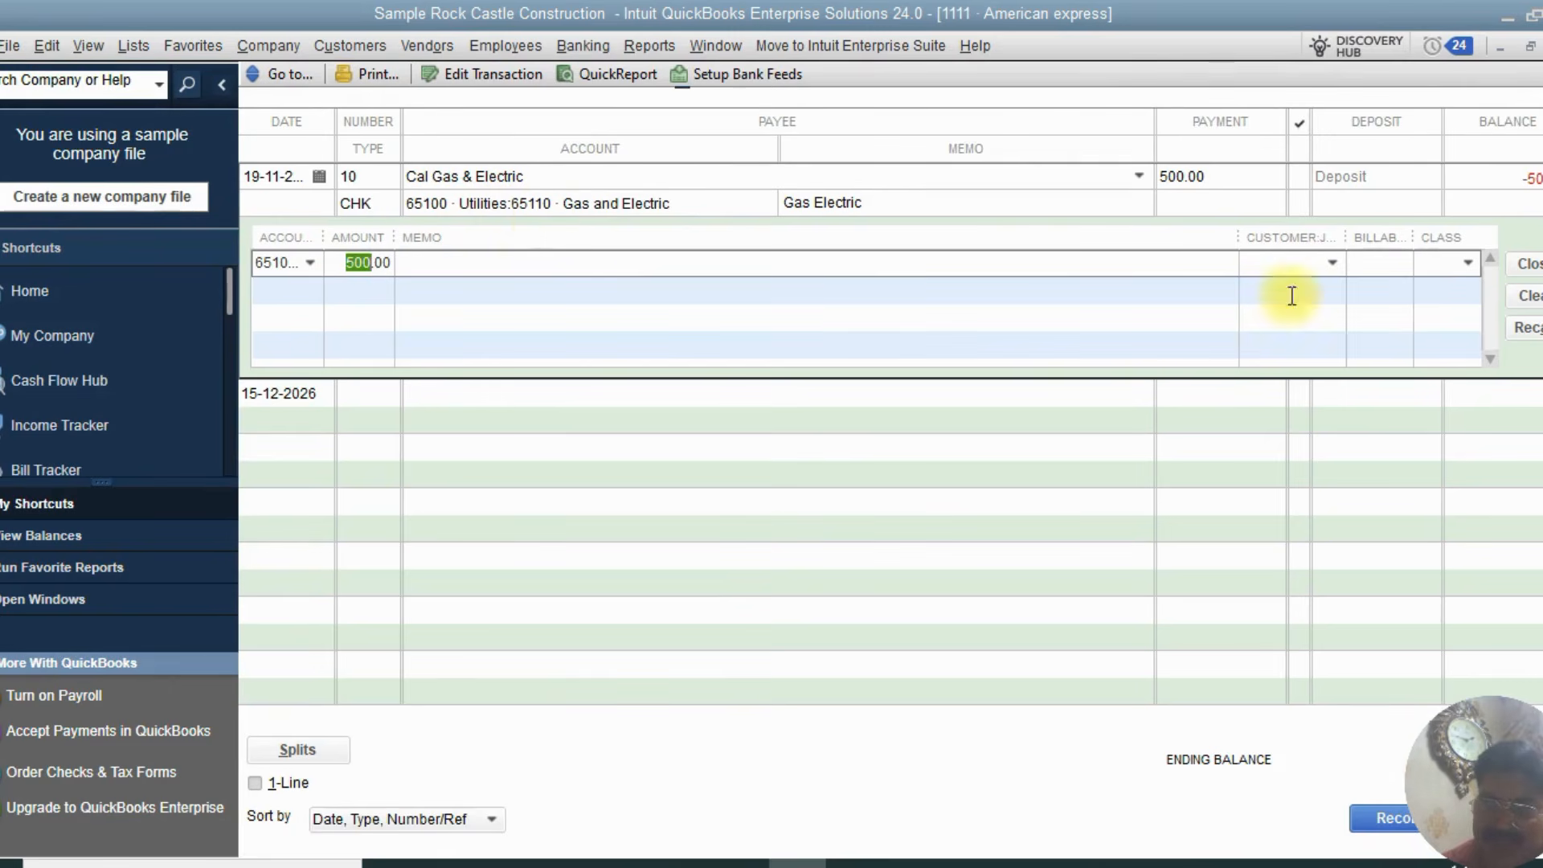
left_click(505, 280)
left_click(799, 273)
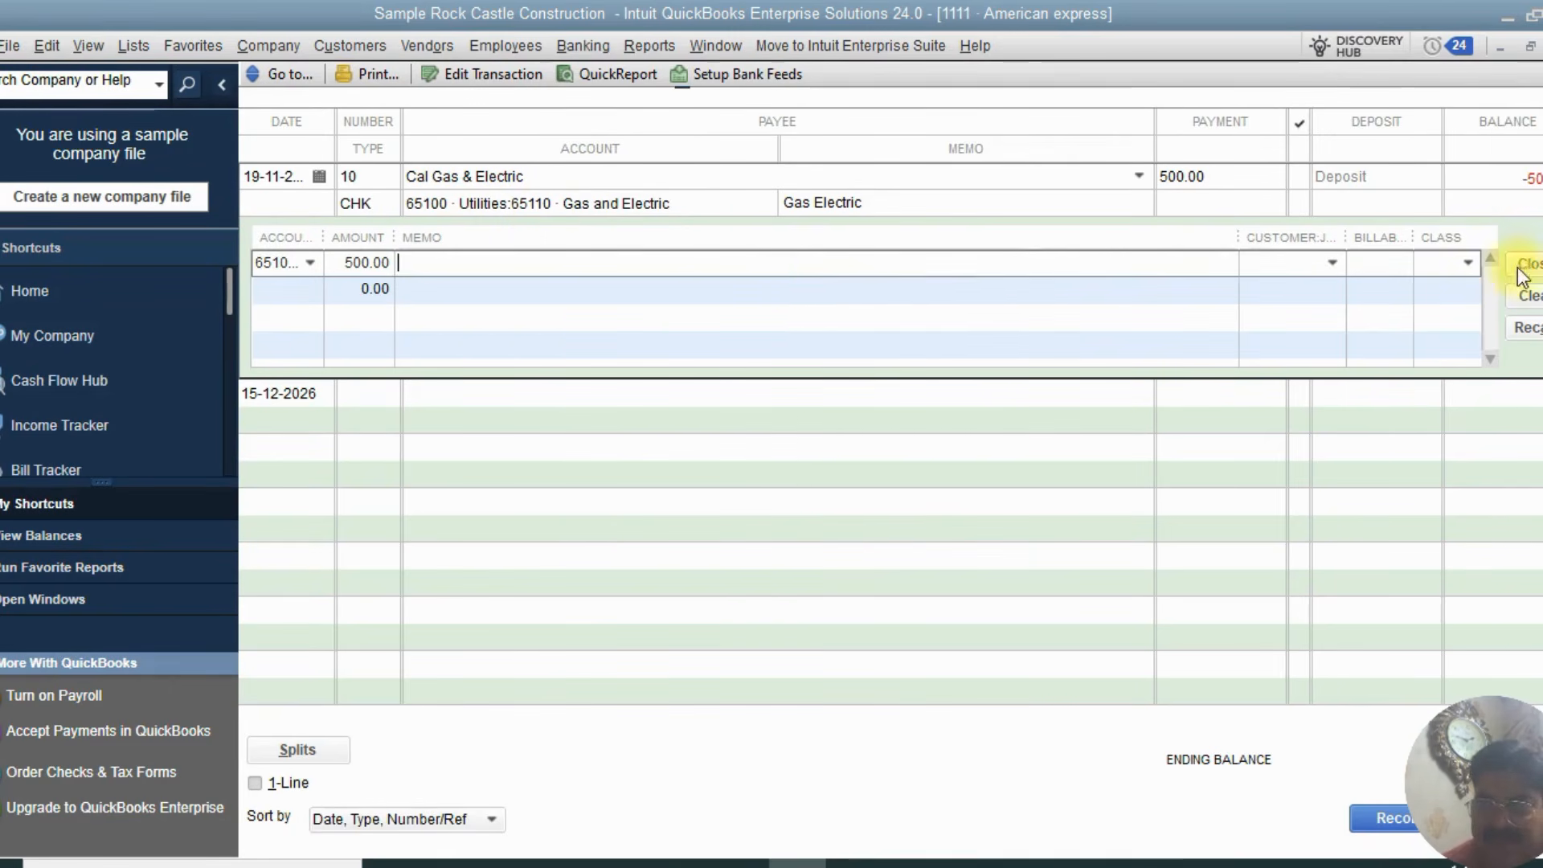
left_click(1531, 265)
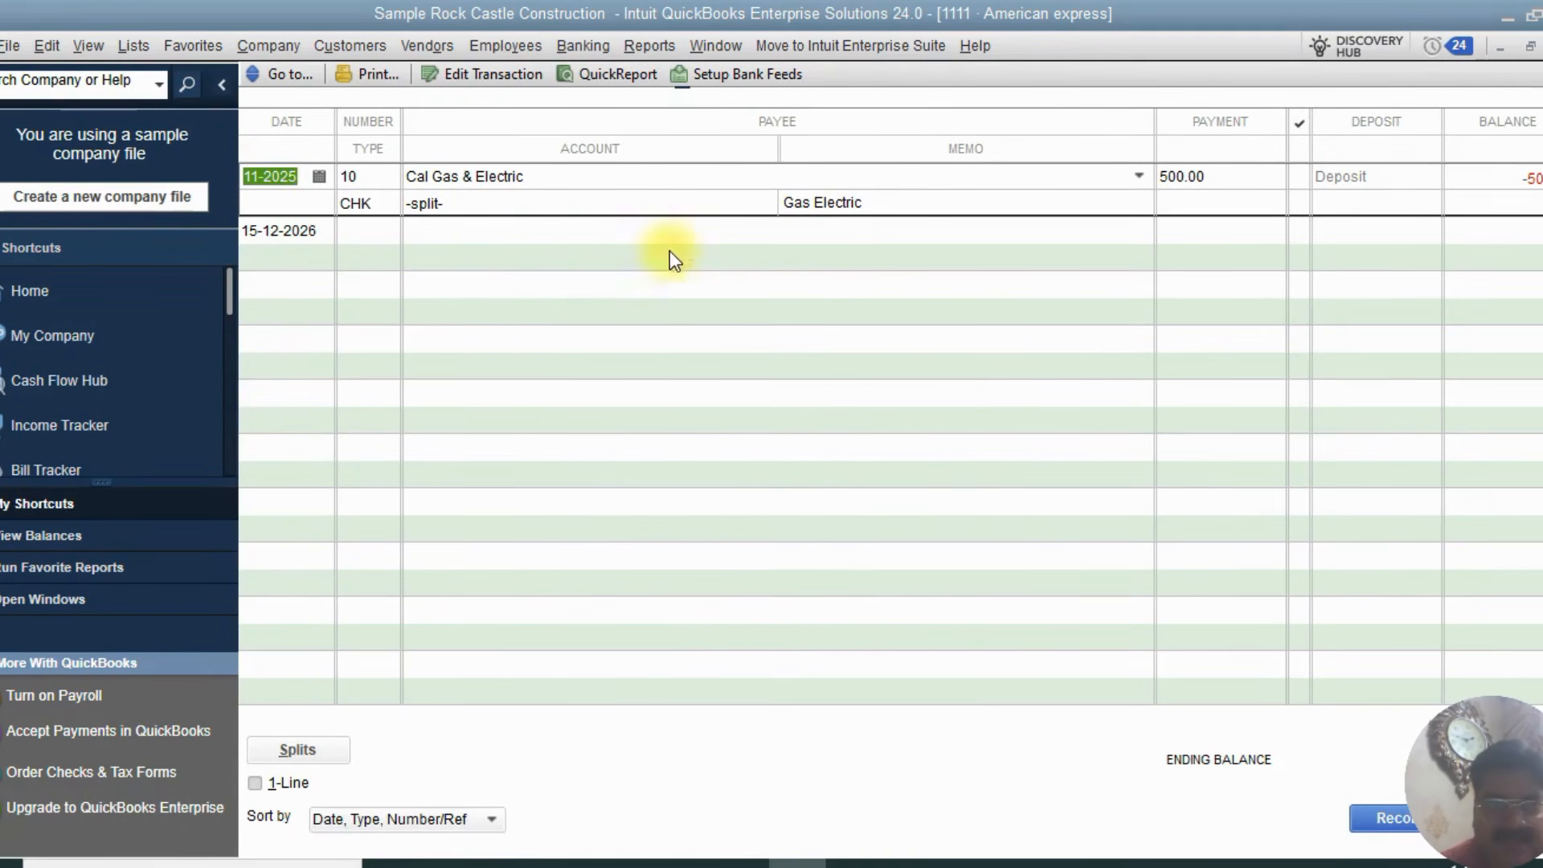
Toggle the one-line register display on and off, then record the transaction again
left_click(255, 784)
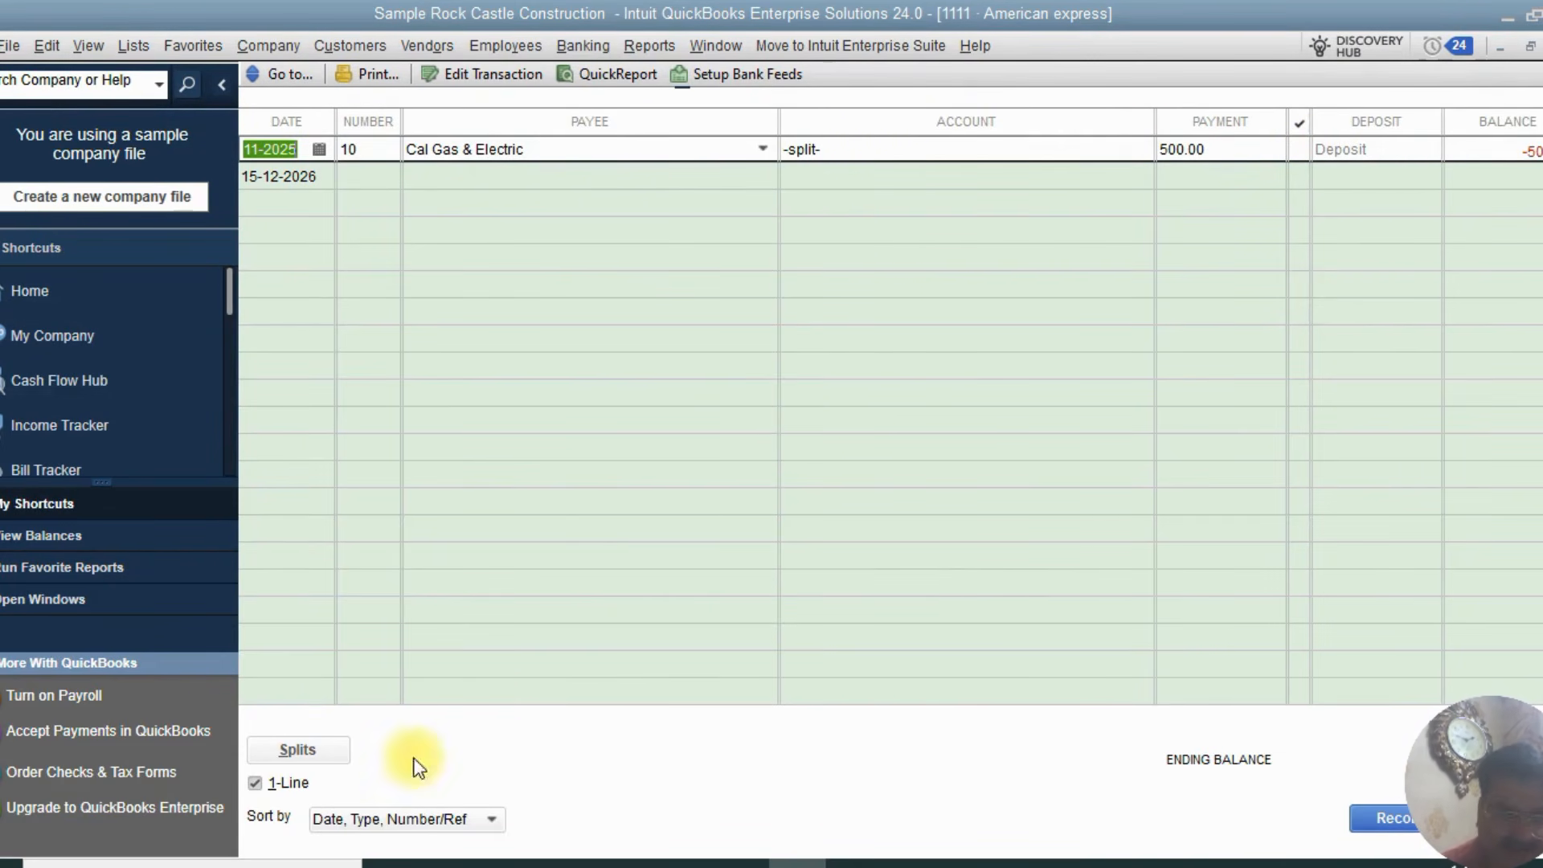
left_click(255, 783)
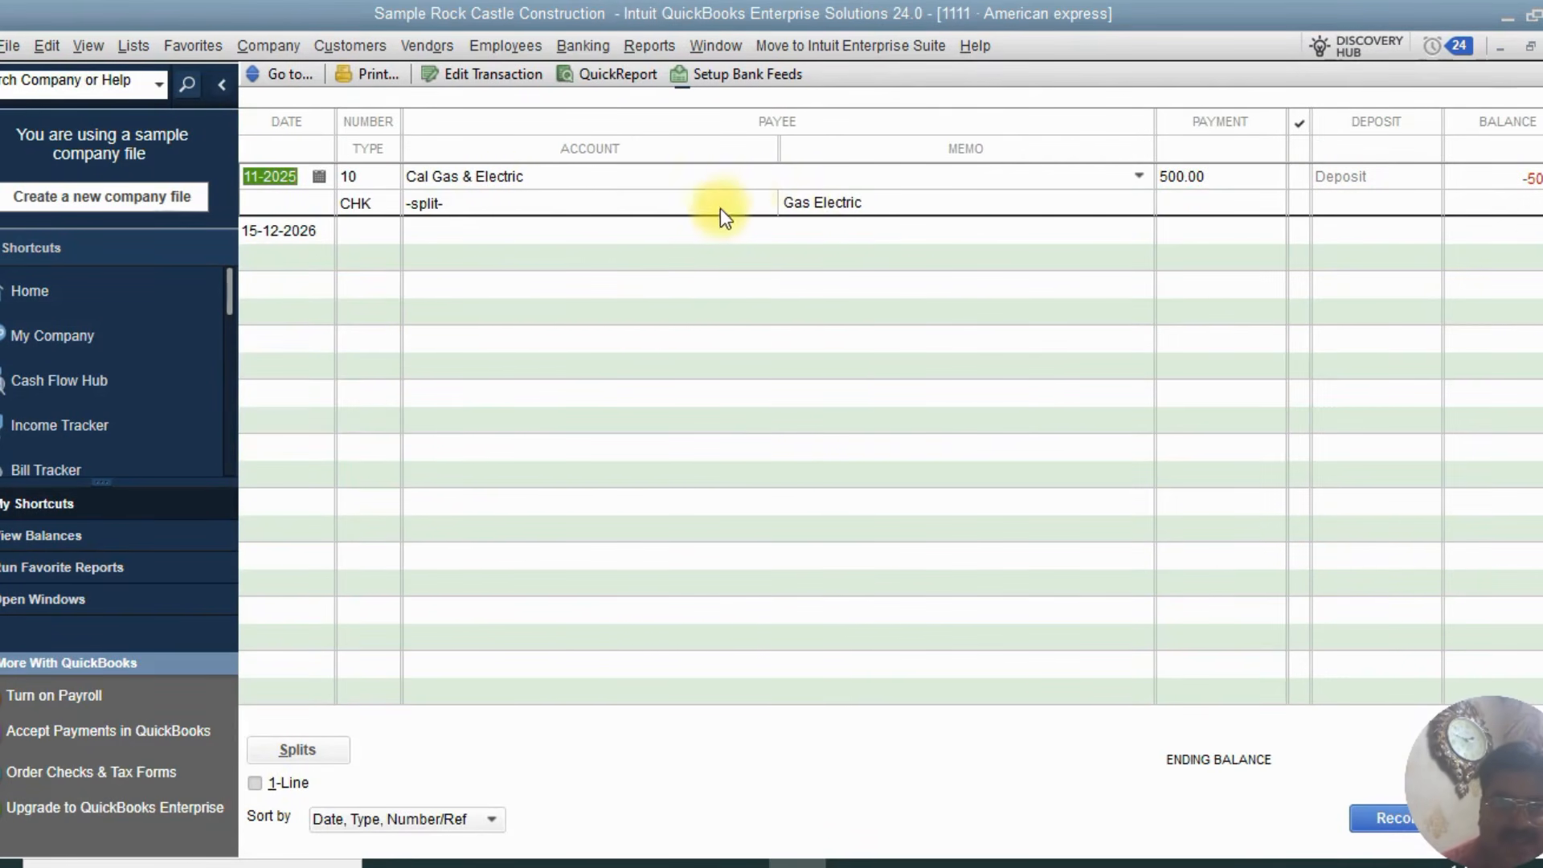
left_click(919, 201)
left_click_drag(919, 200, 776, 201)
left_click(891, 265)
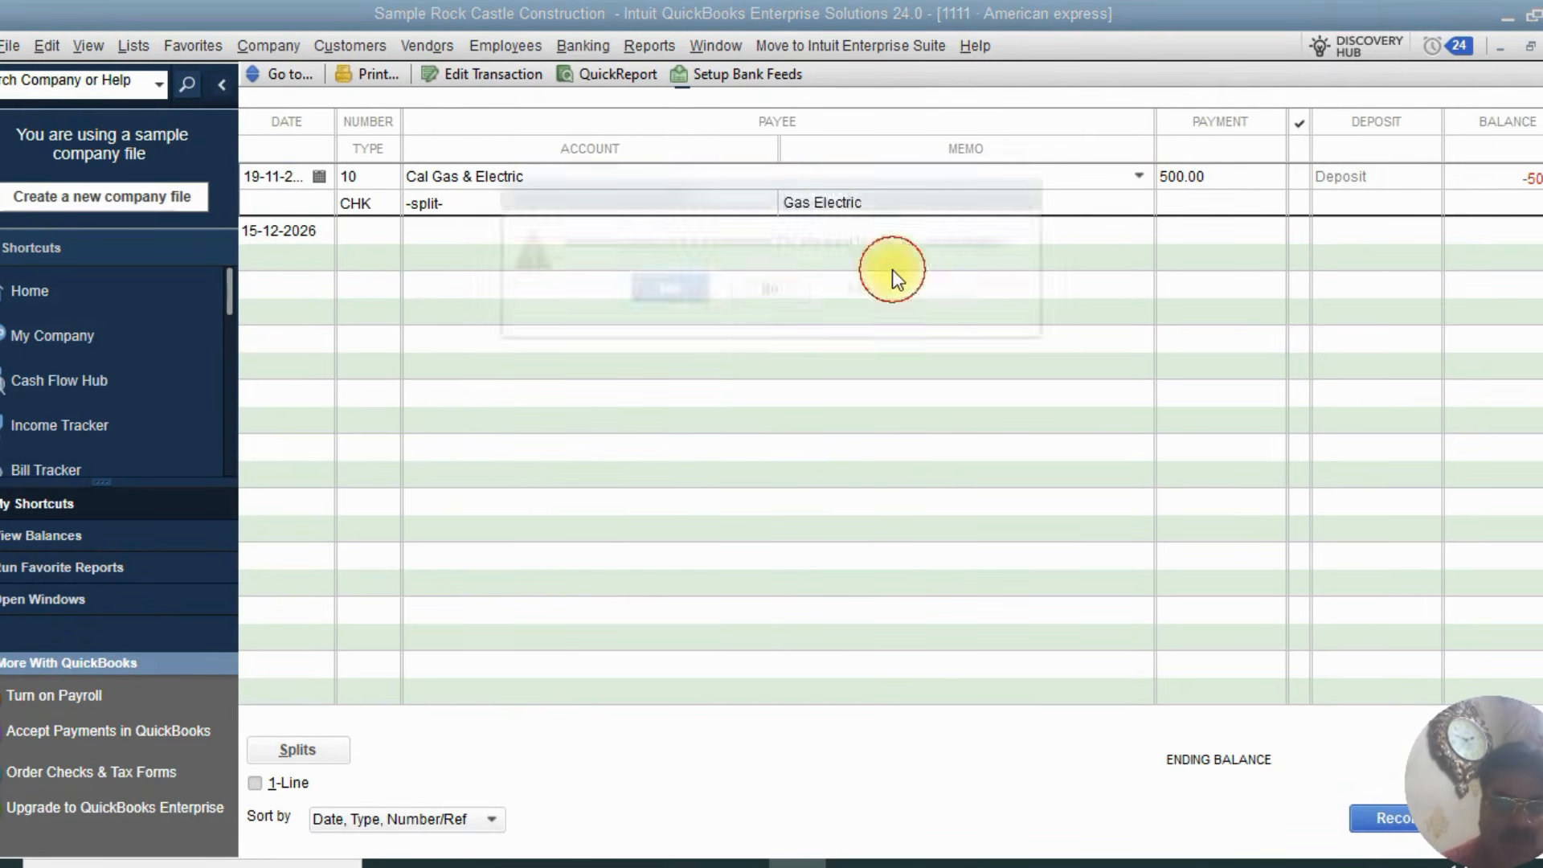
left_click(658, 292)
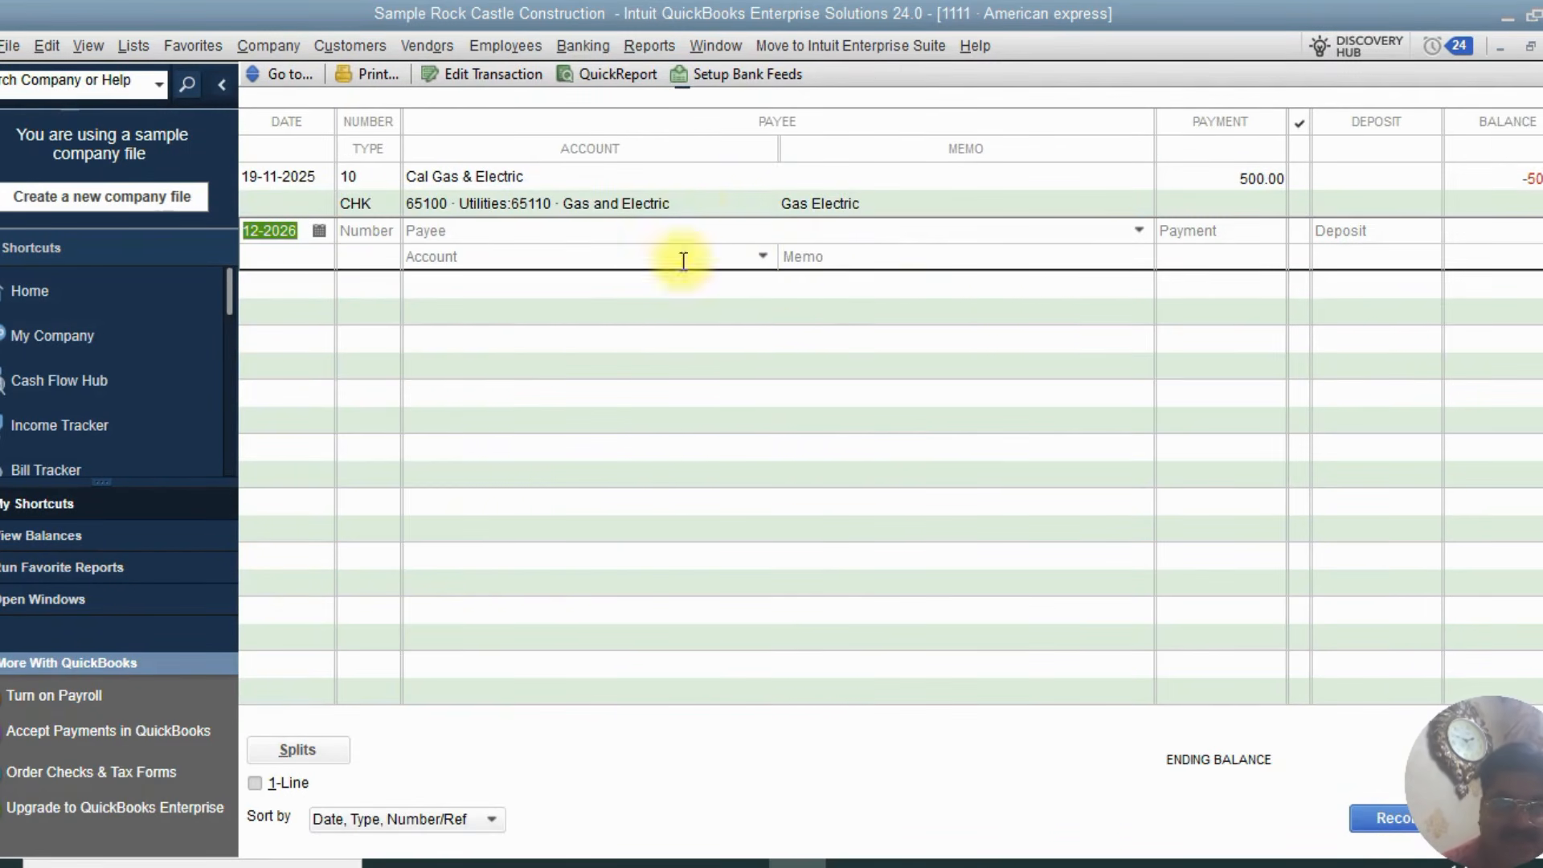
Close the register, open Write Checks for the American express account, and step back to check 10
left_click(686, 193)
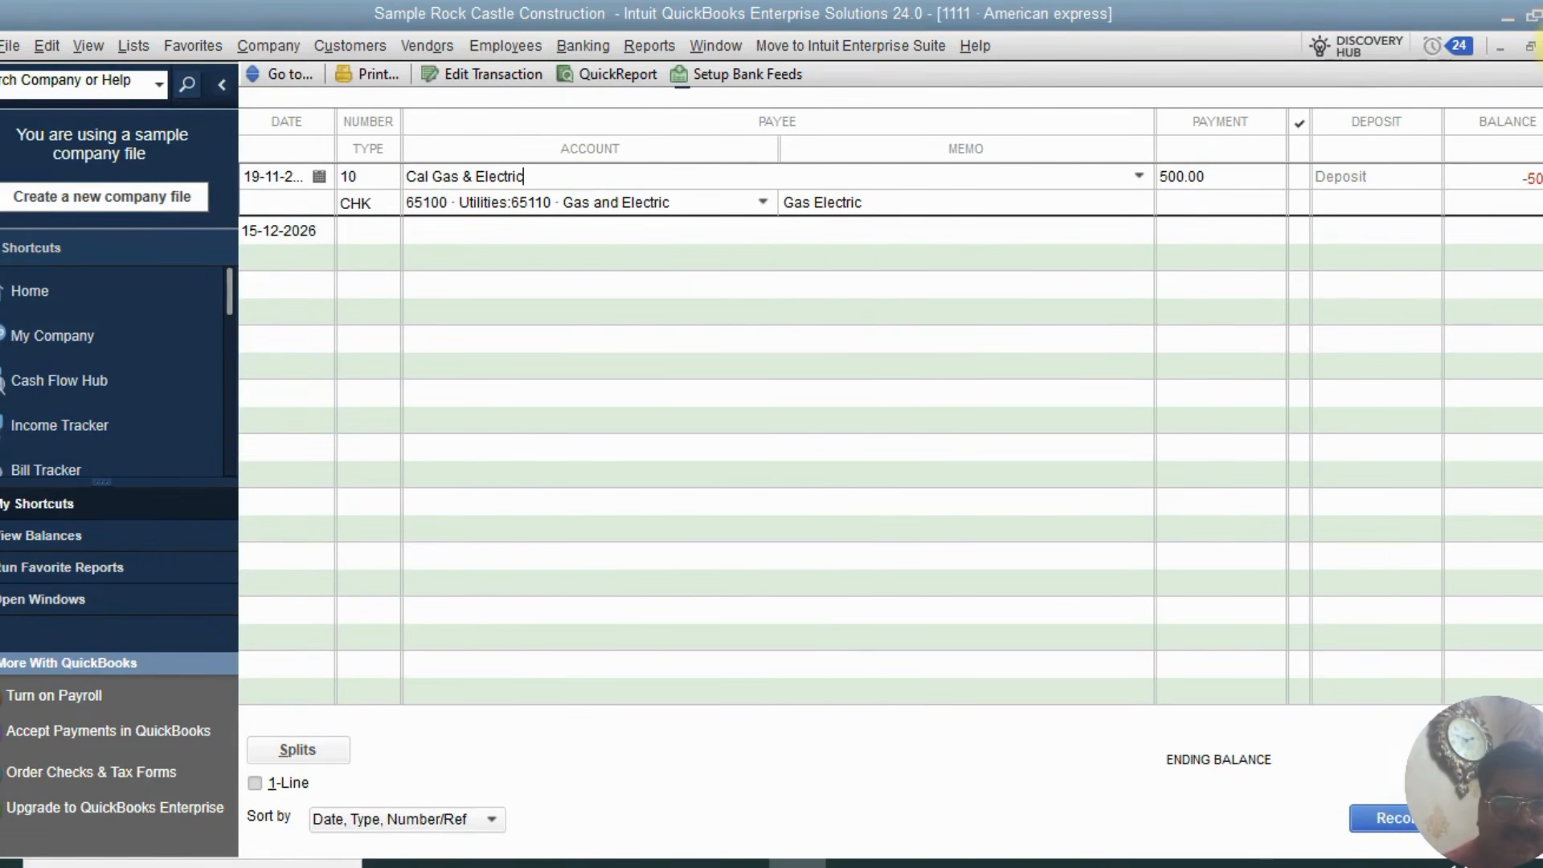
left_click(1542, 46)
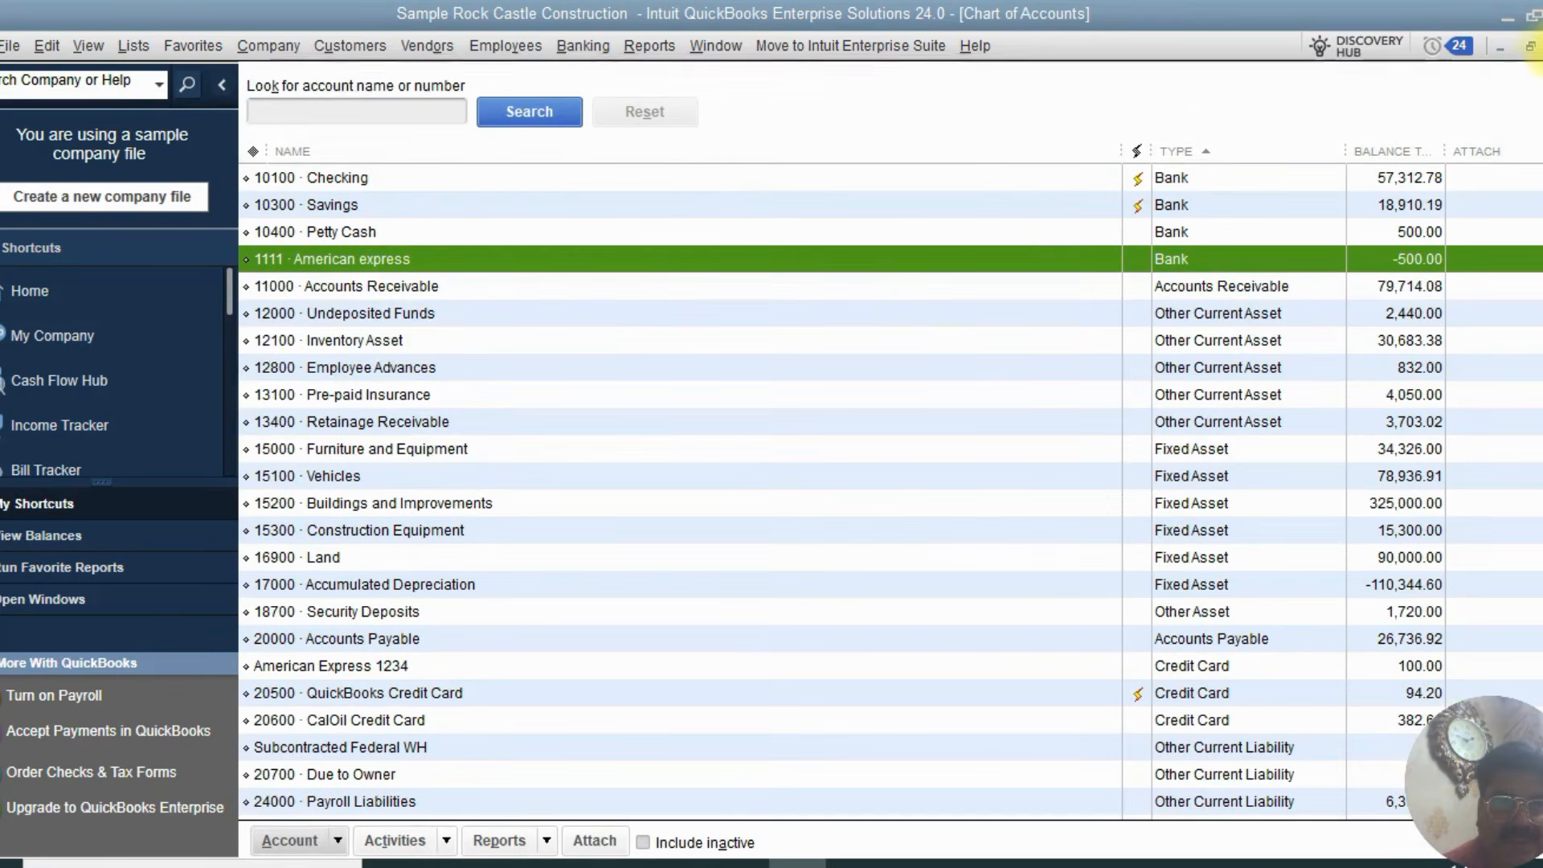
left_click(574, 45)
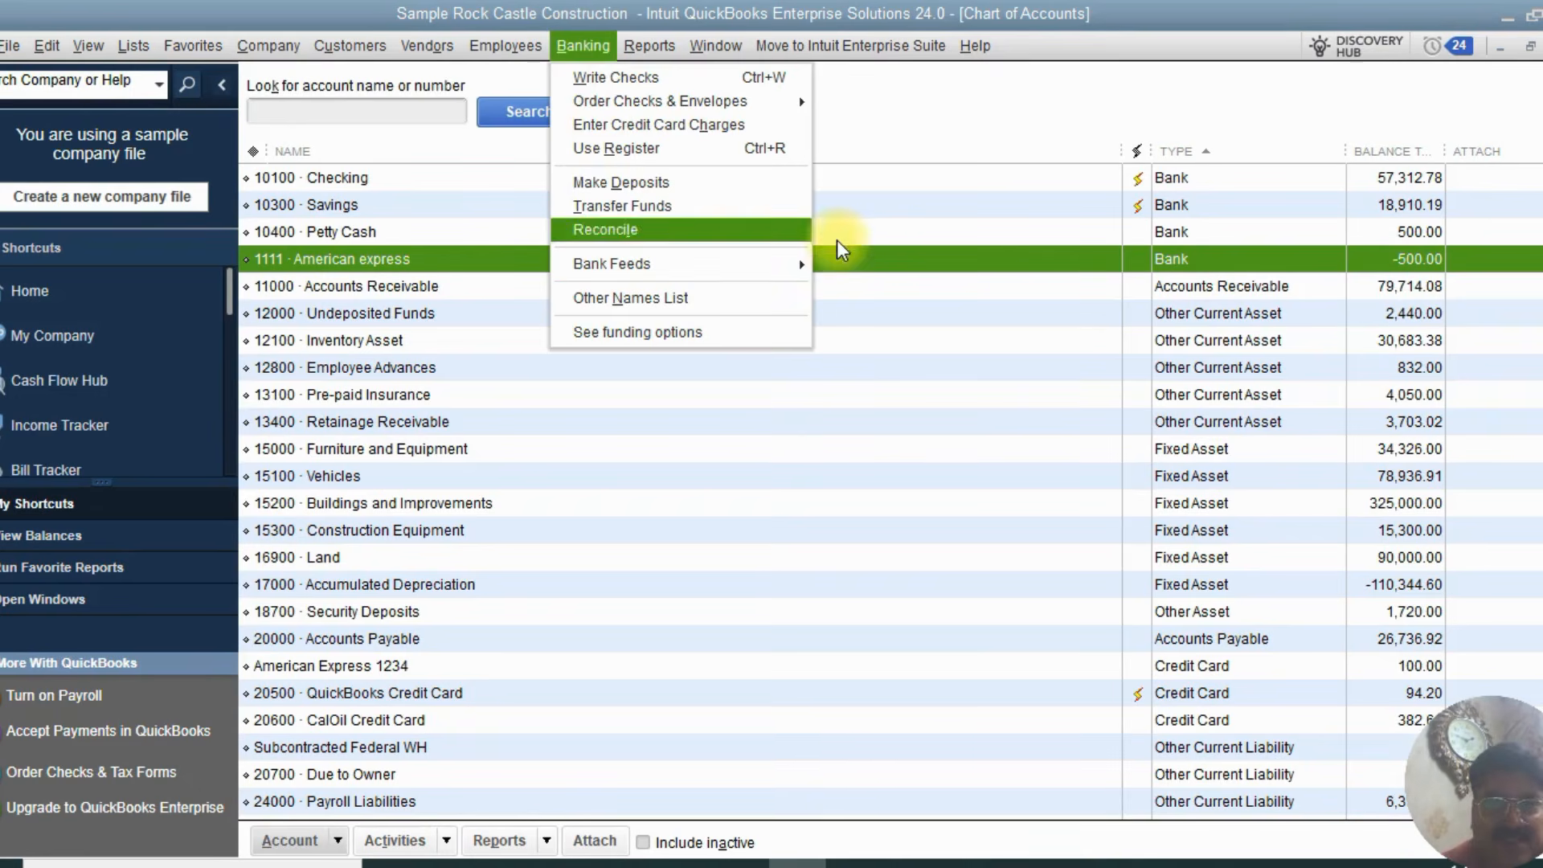
left_click(908, 165)
left_click(903, 155)
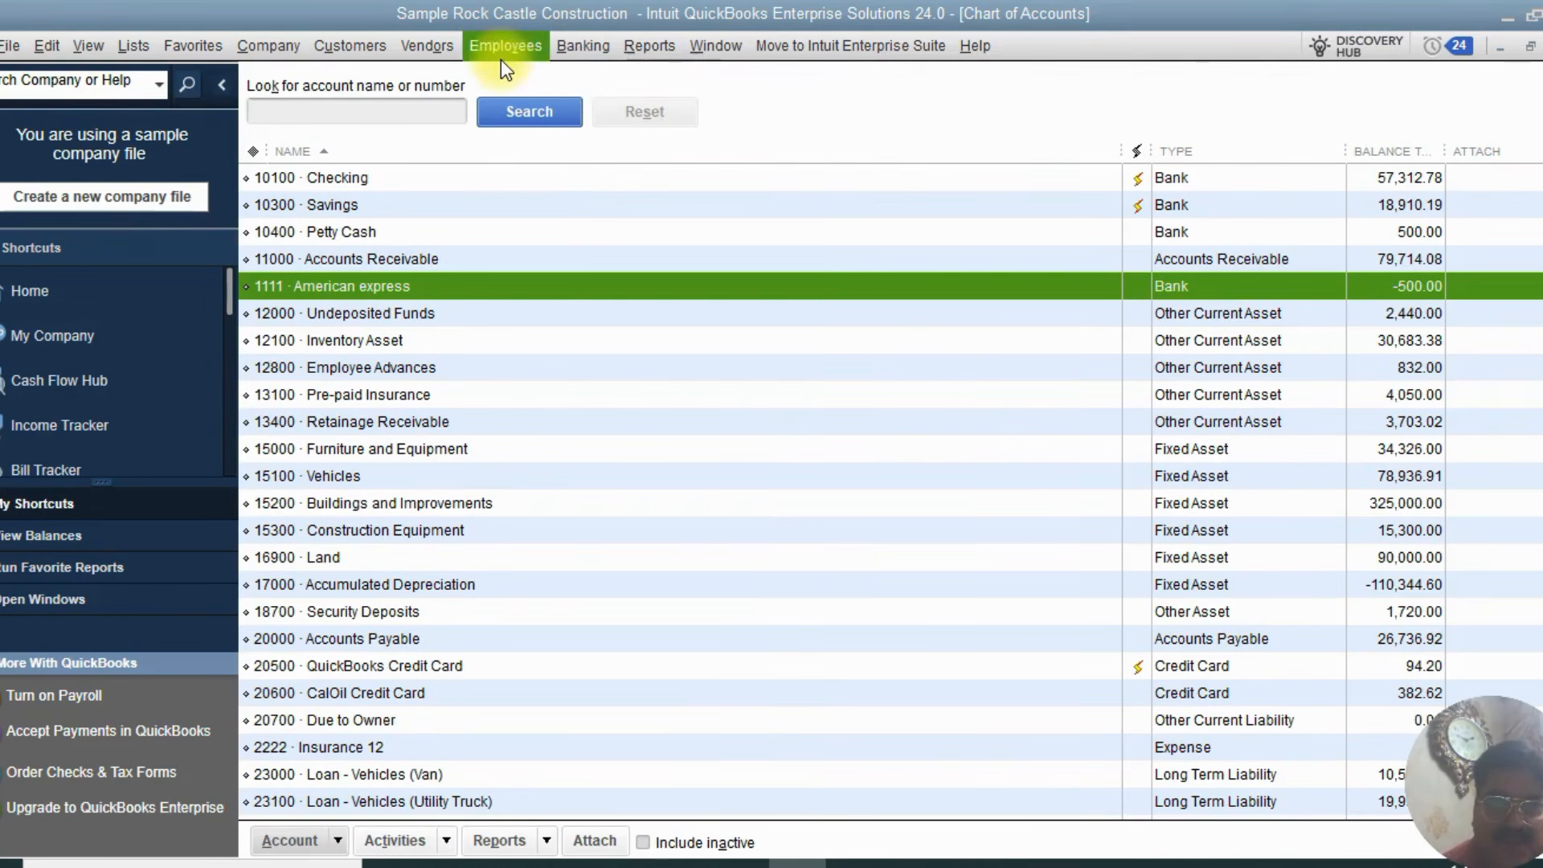
left_click(581, 46)
left_click(601, 80)
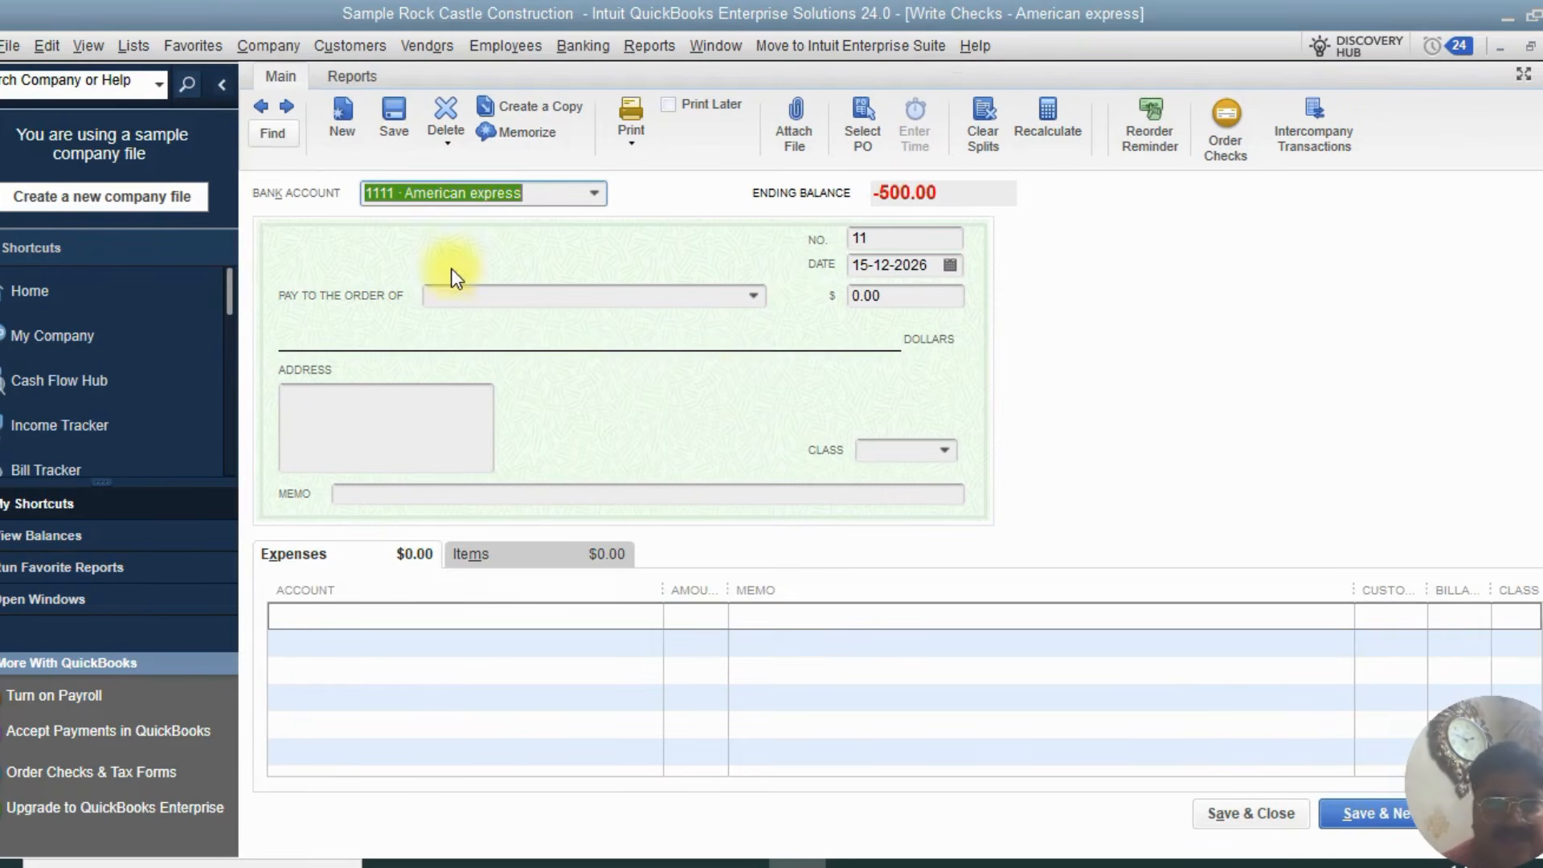
left_click(261, 107)
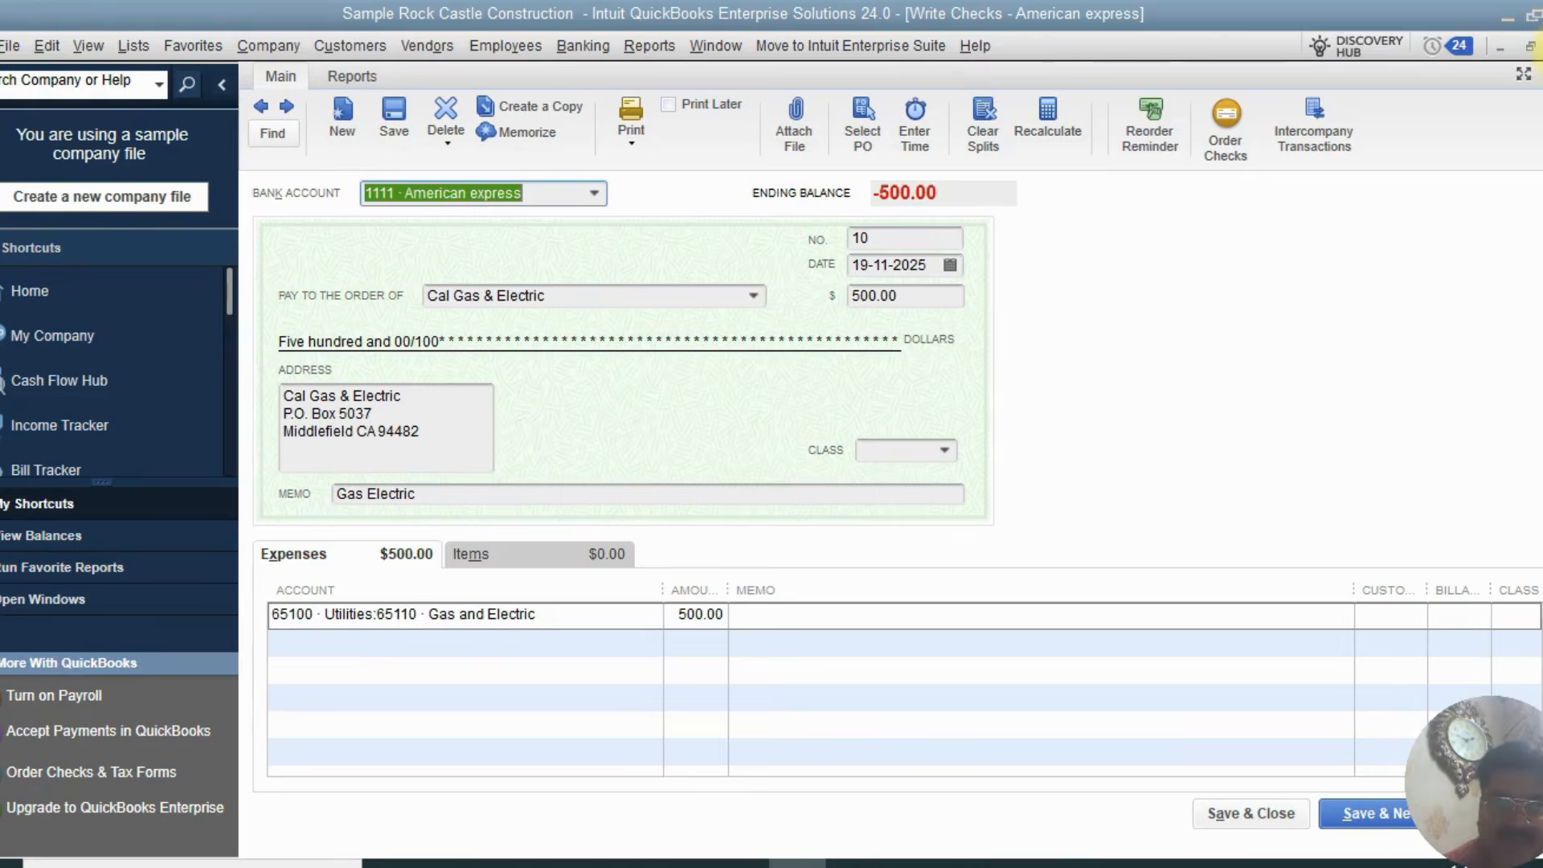
Reopen the 1111 American express register from the chart of accounts and open the Cal Gas & Electric transaction as a check
key("ctrl+a")
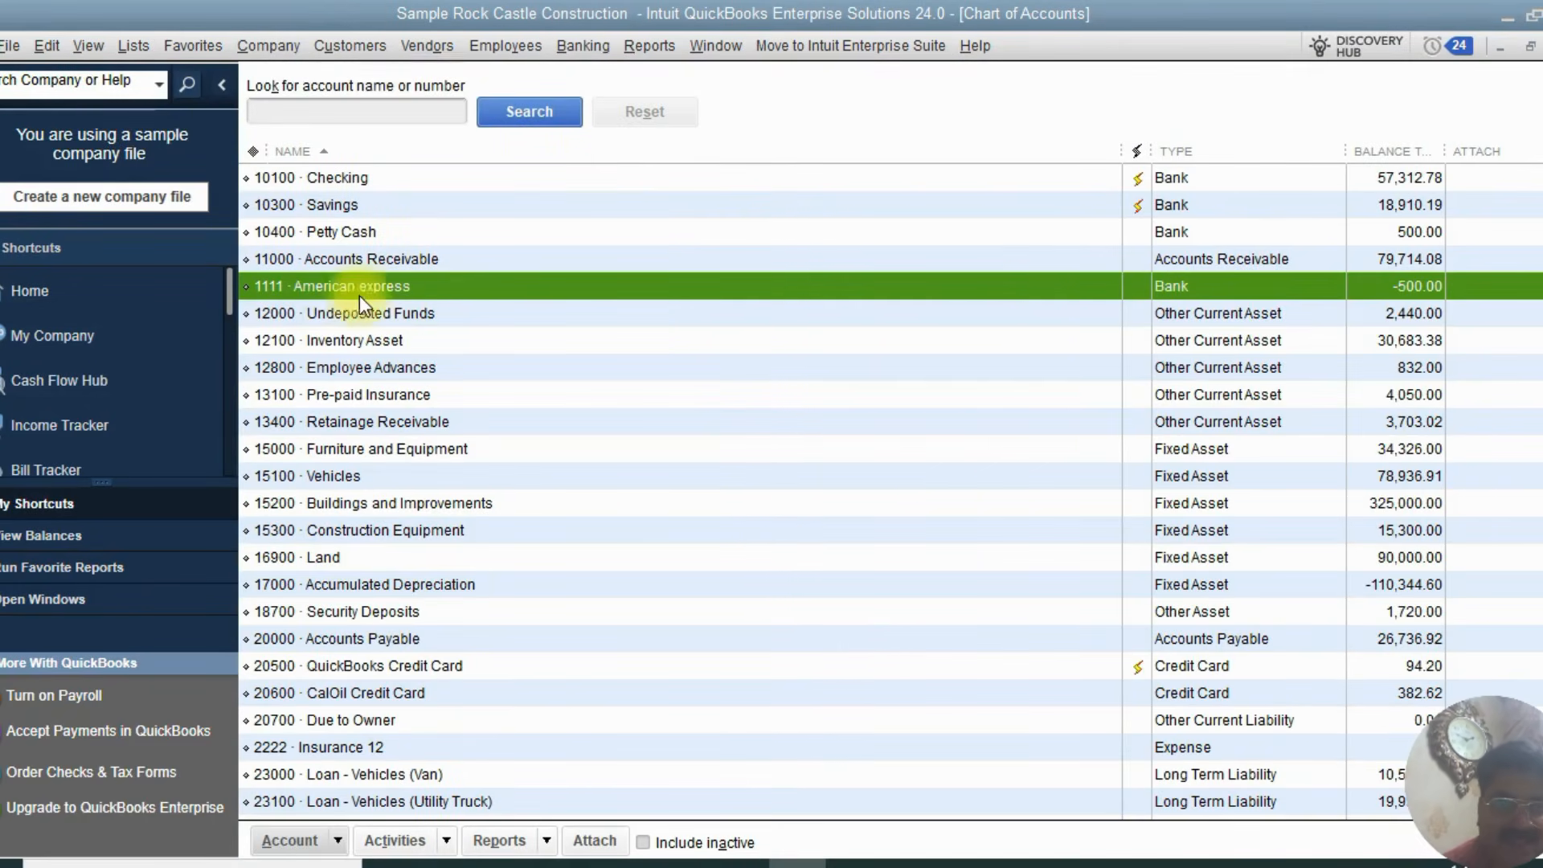
double_click(1164, 286)
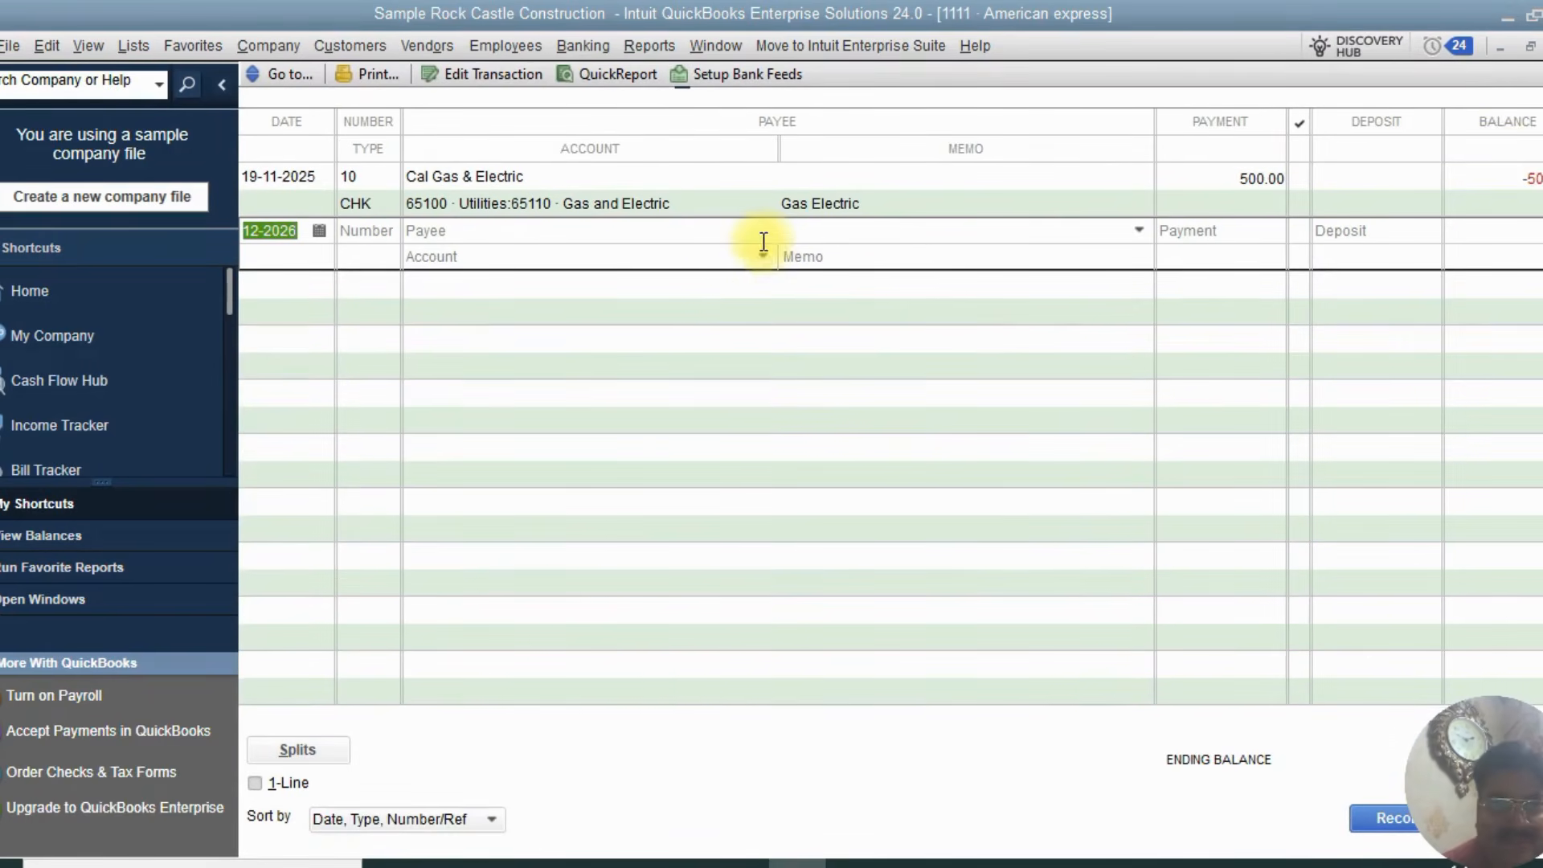
double_click(1251, 190)
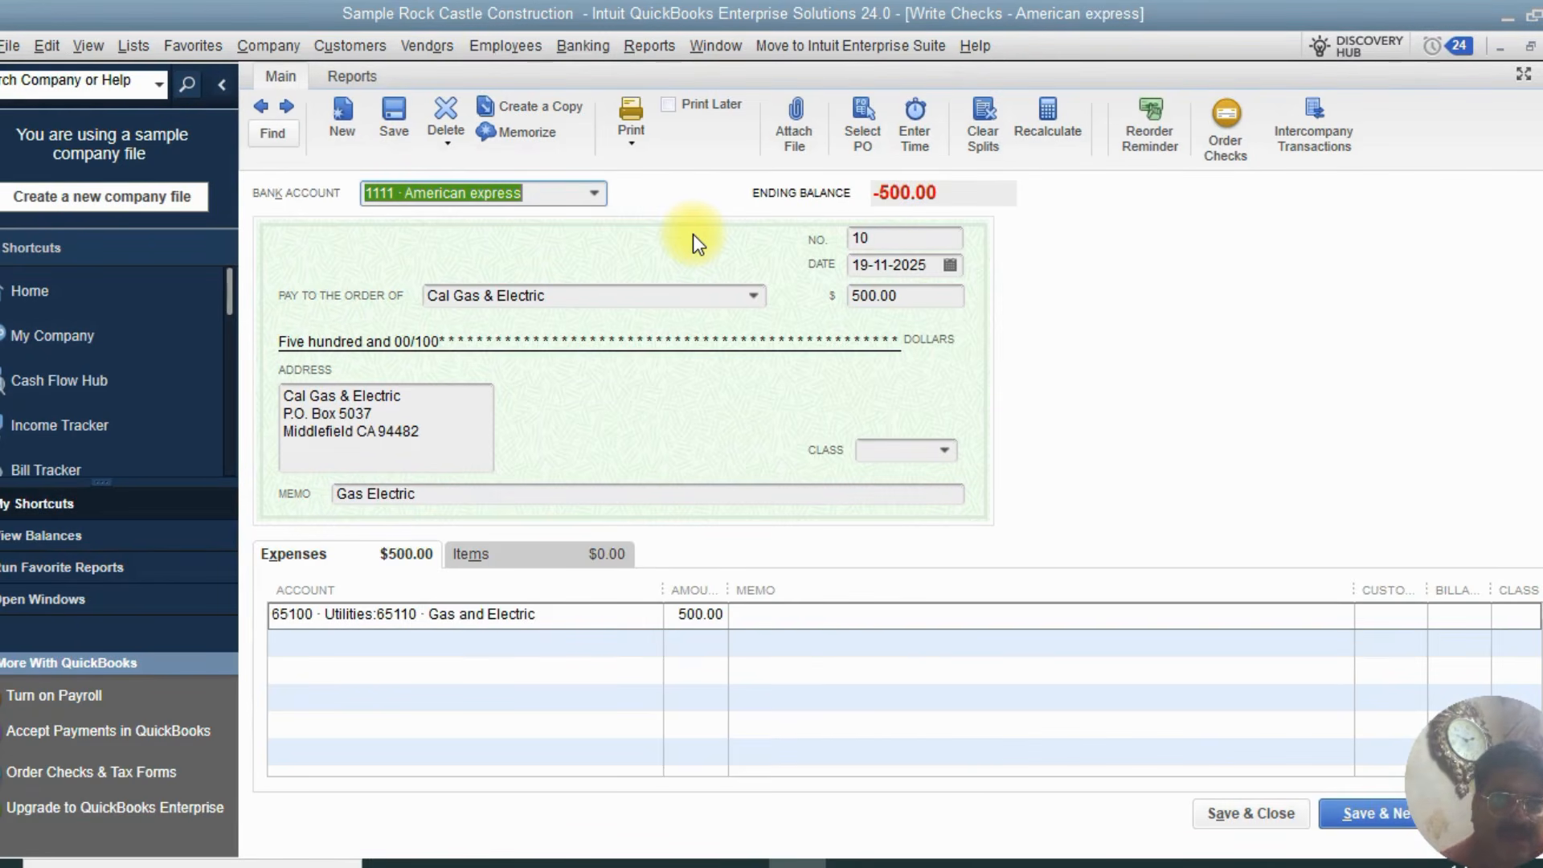
Open Pay Bills to review the unpaid vendor bills, then close it
left_click(429, 42)
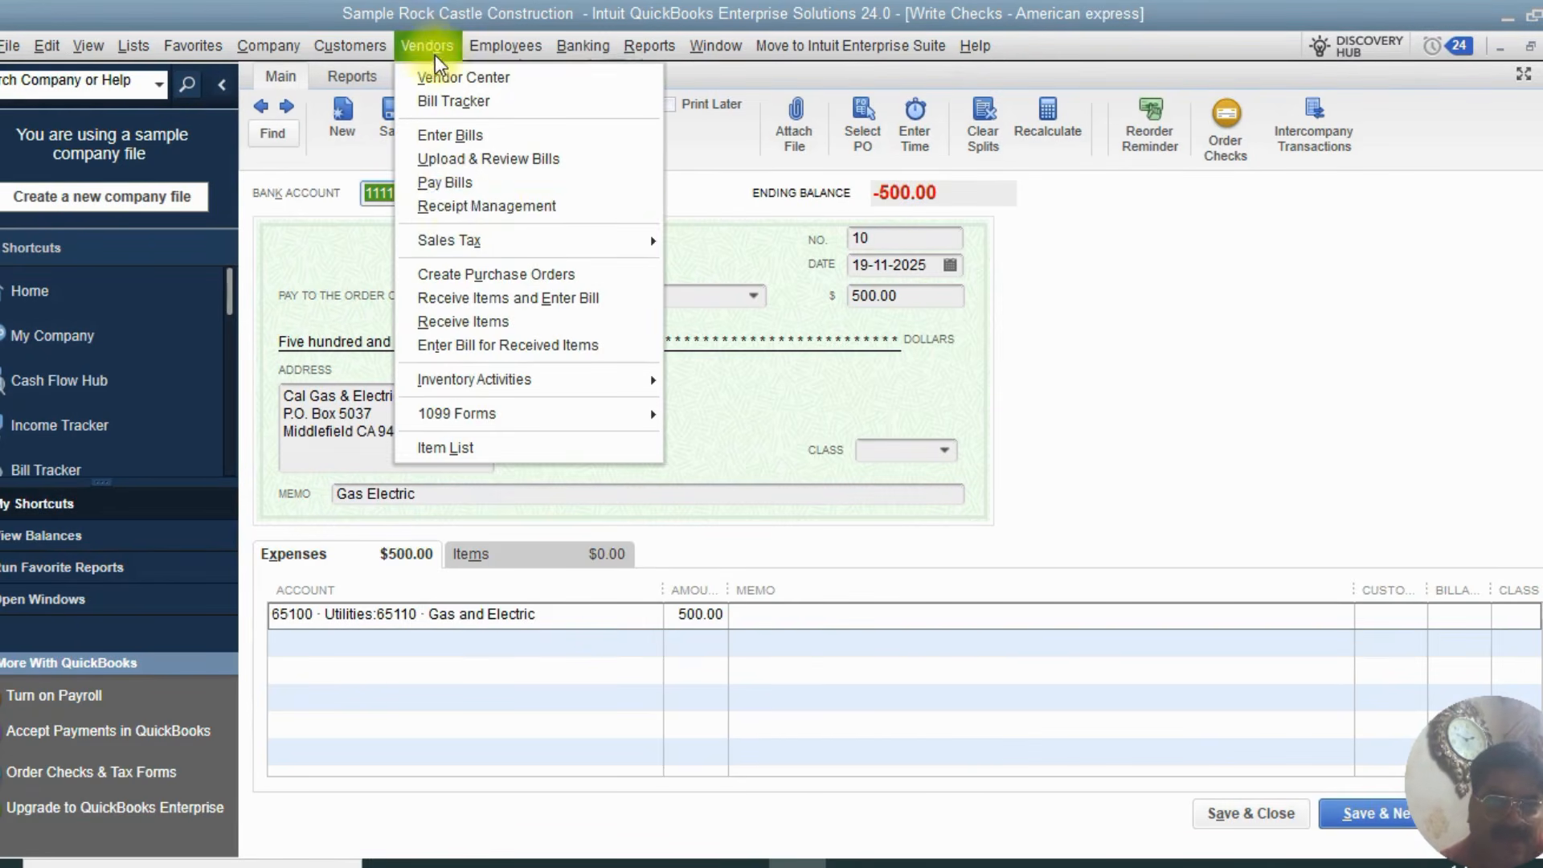
left_click(453, 185)
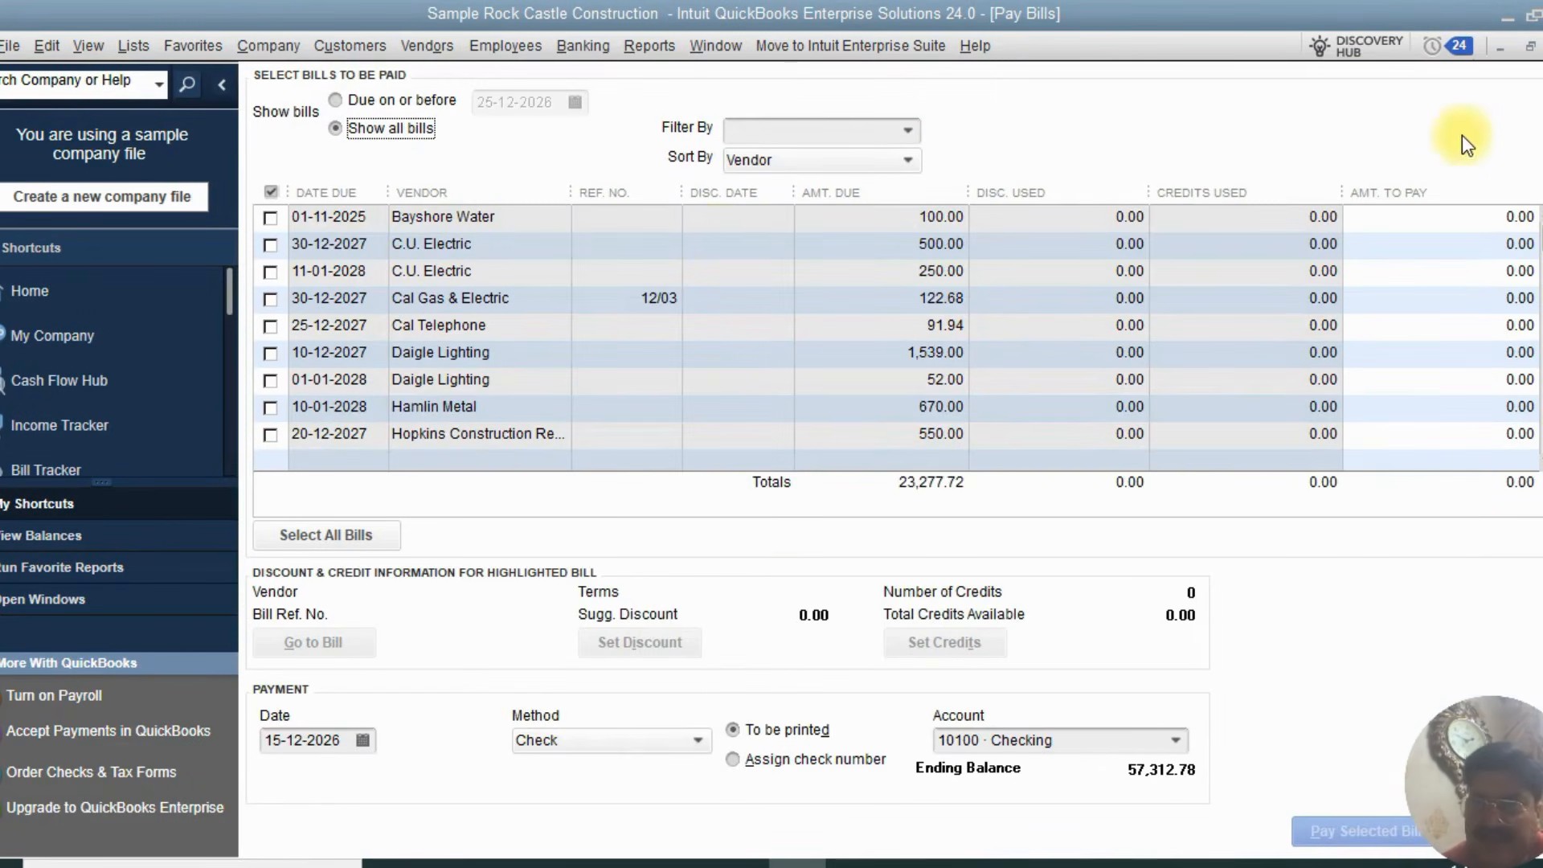
left_click(1540, 44)
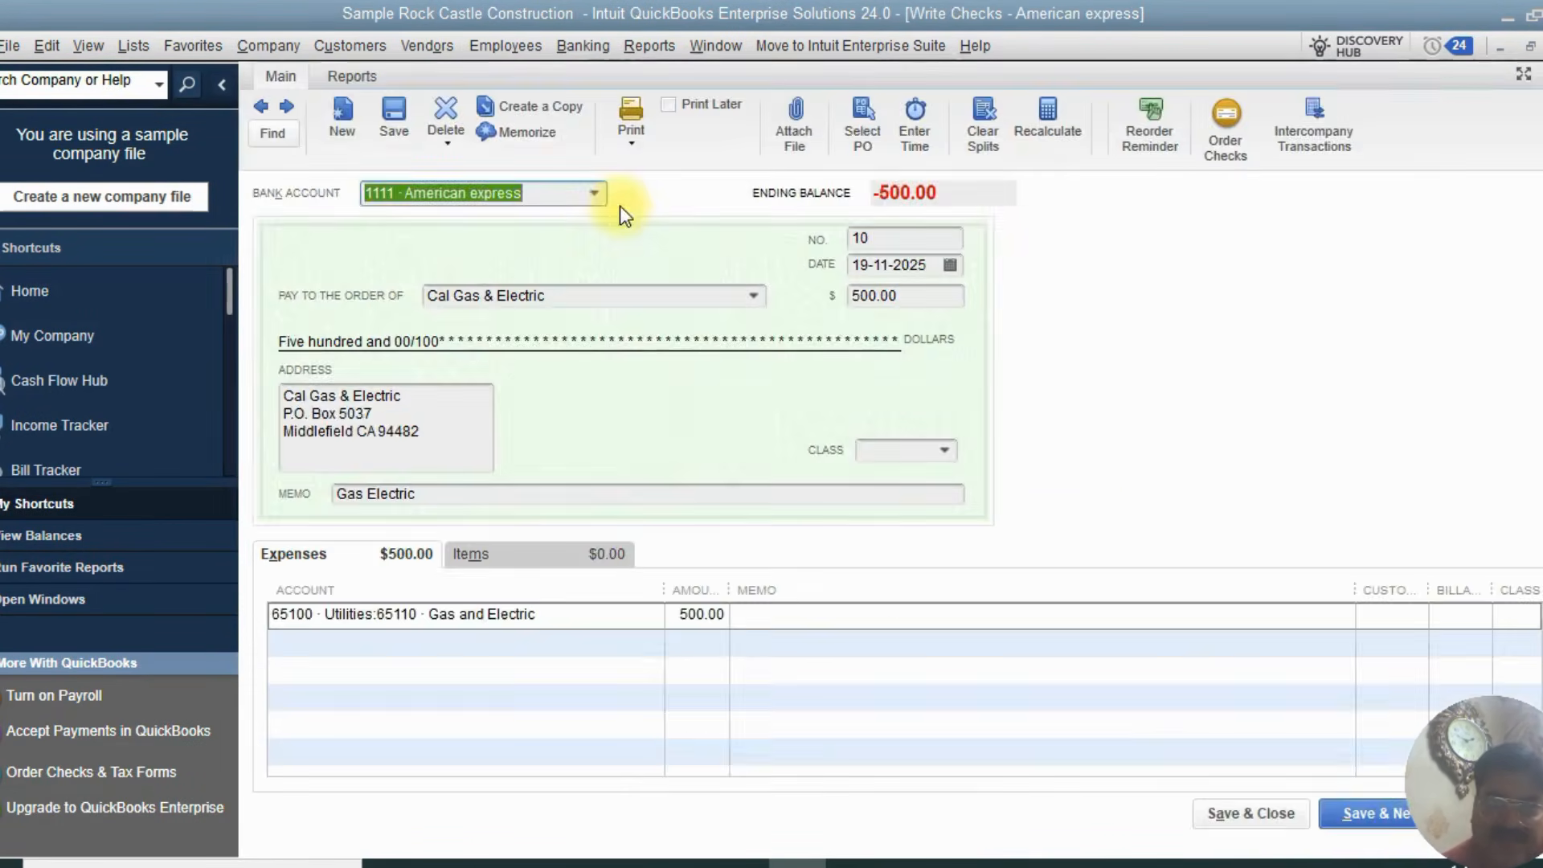
Close the check and its register, open the 10300 Savings register from the chart of accounts and browse its transactions
left_click(1540, 46)
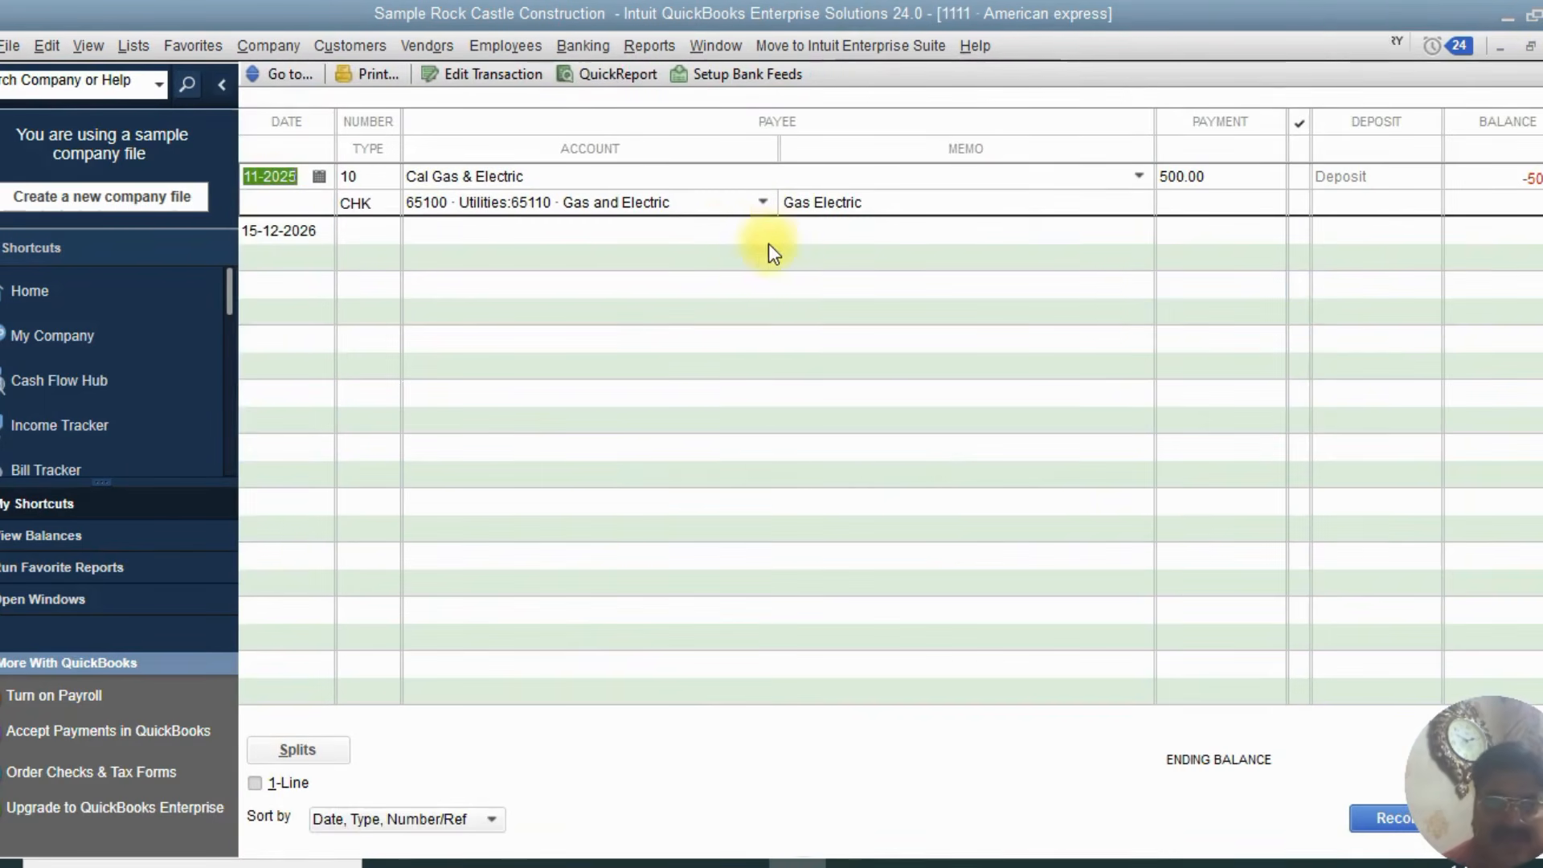
left_click(1541, 45)
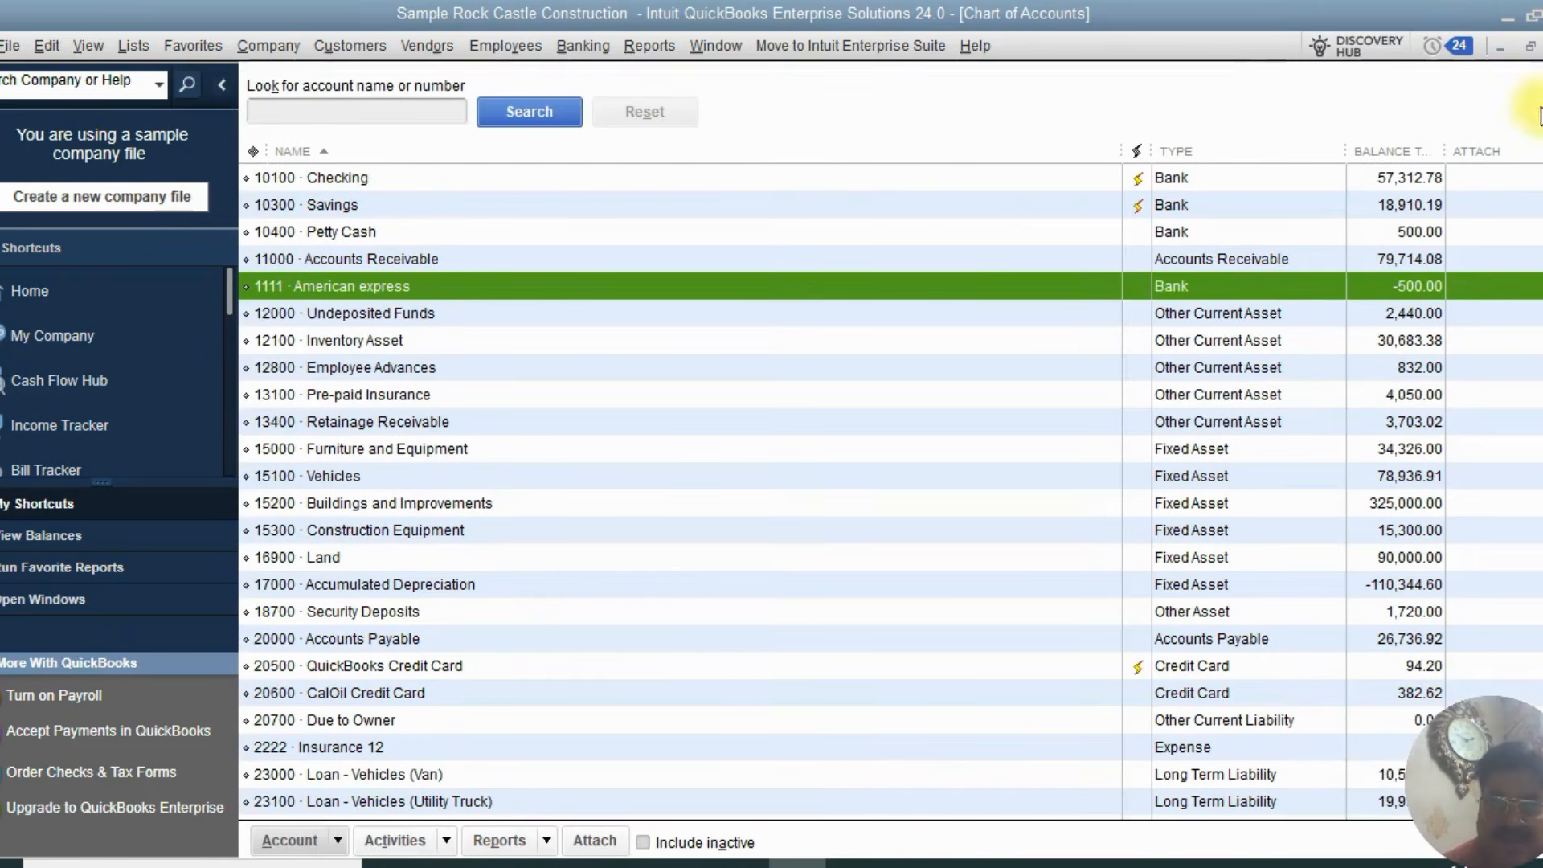
left_click(1045, 256)
left_click(881, 205)
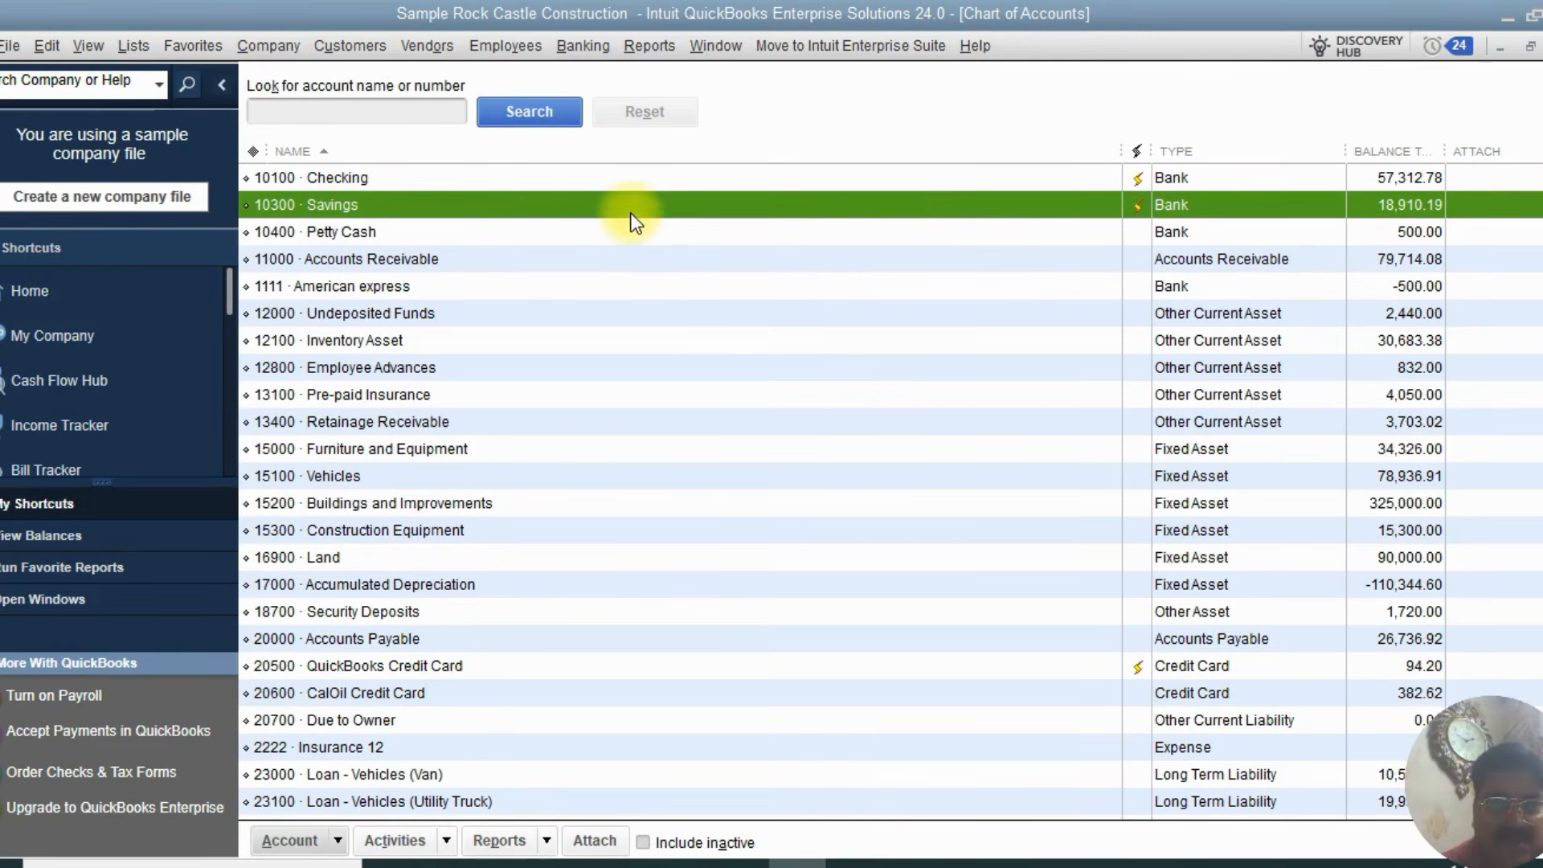
double_click(510, 202)
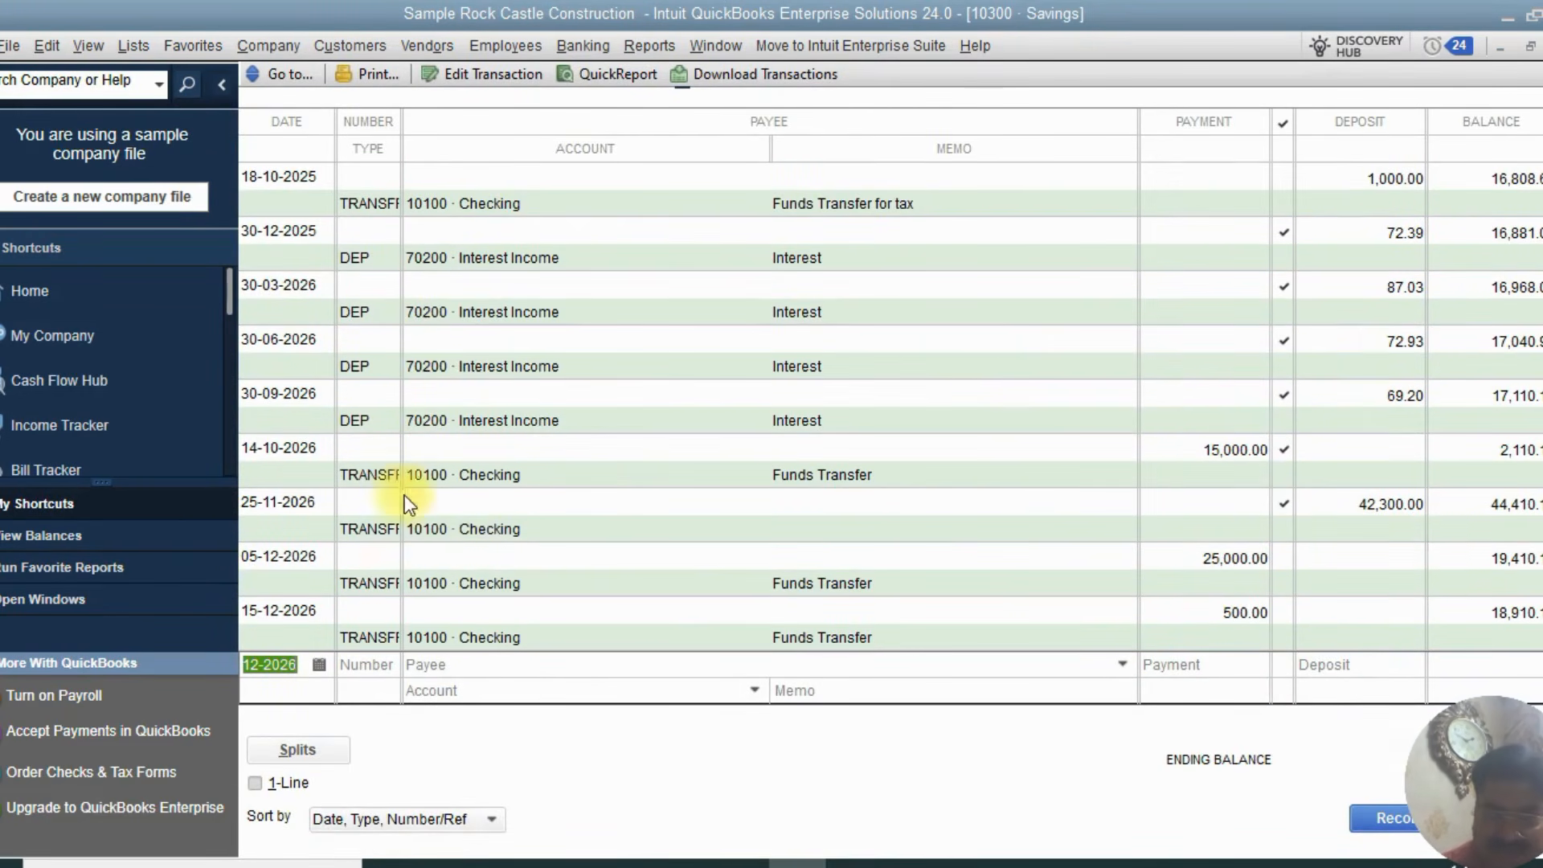
scroll(368, 640, "up", 3)
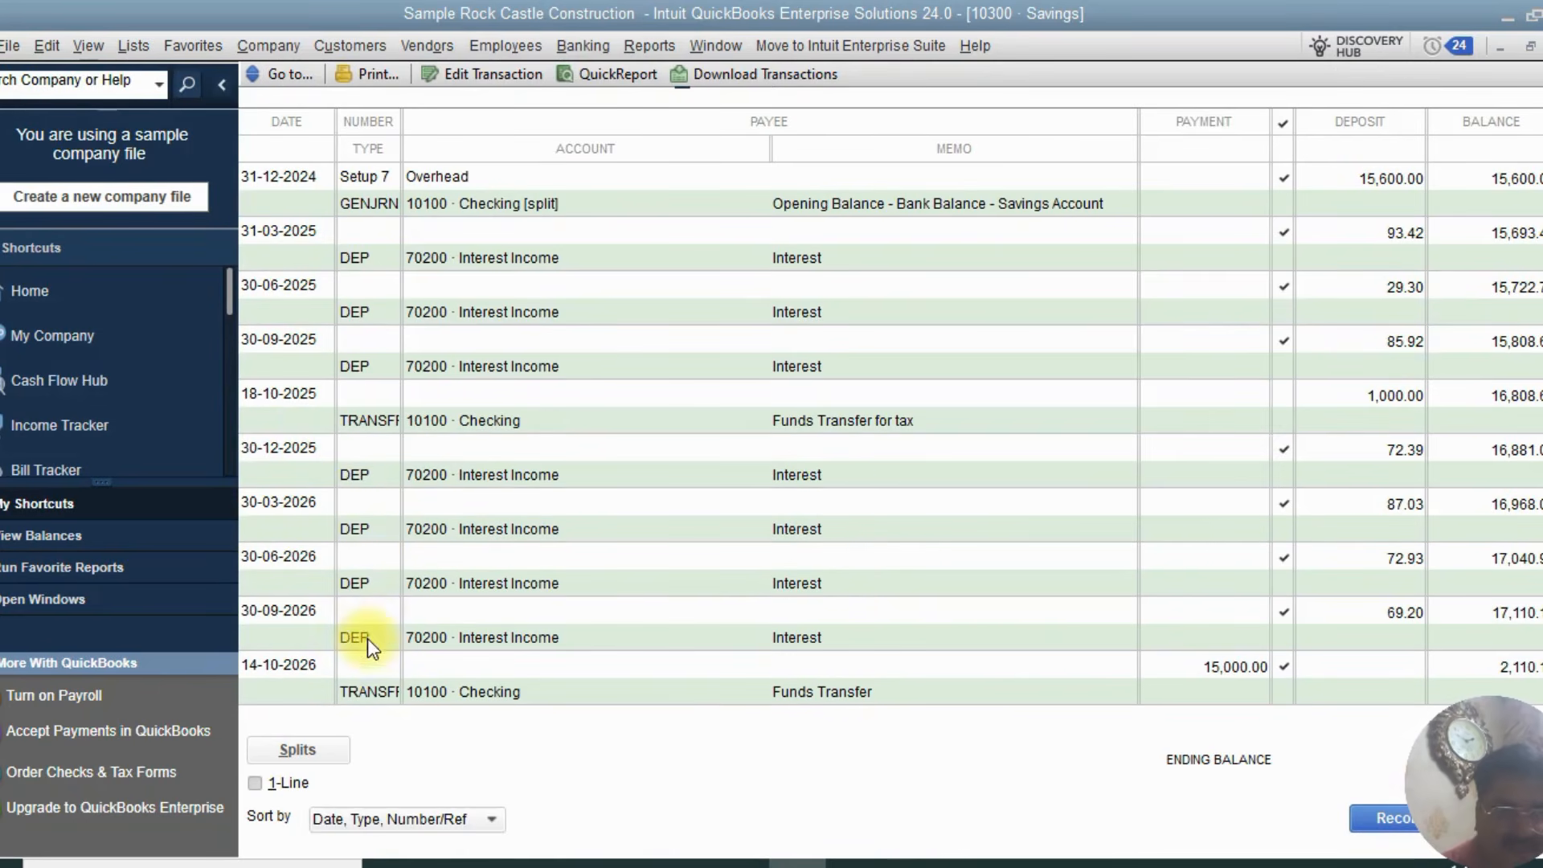
left_click(353, 482)
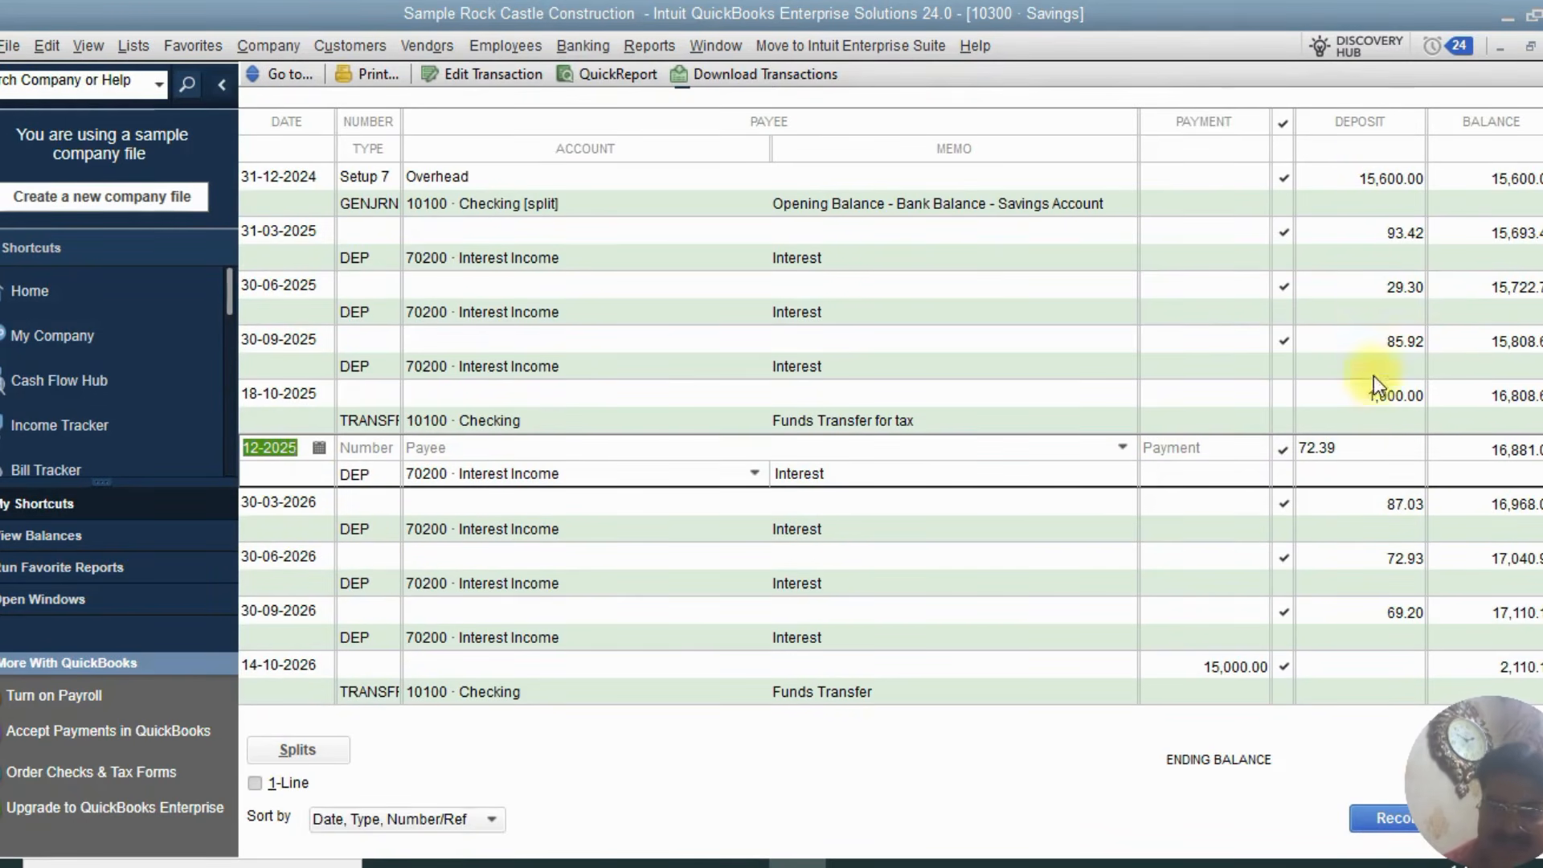
left_click(336, 503)
scroll(1375, 534, "down", 2)
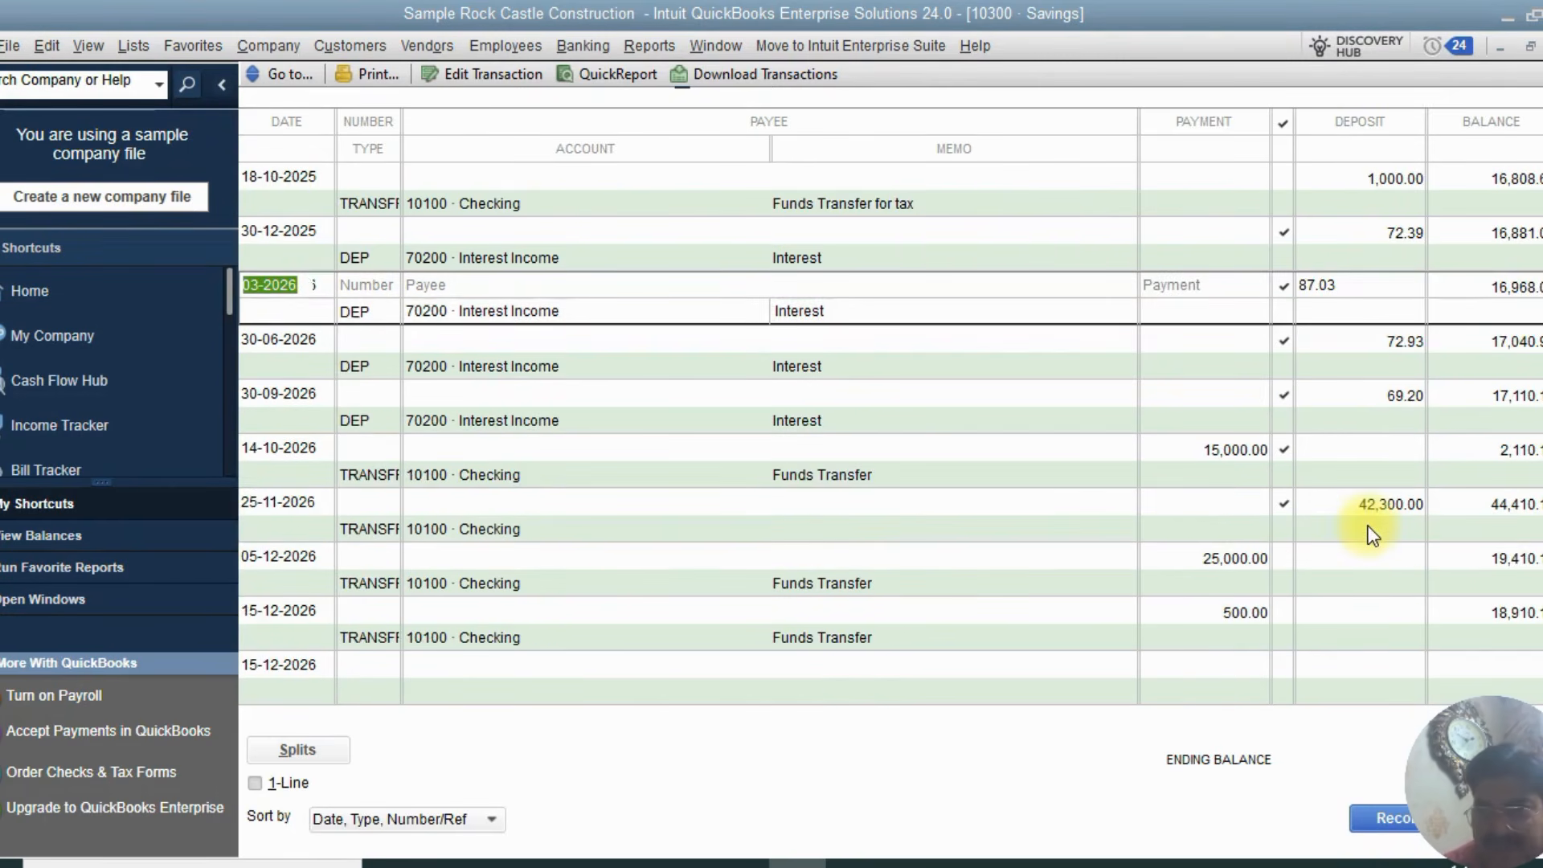
scroll(1367, 450, "up", 2)
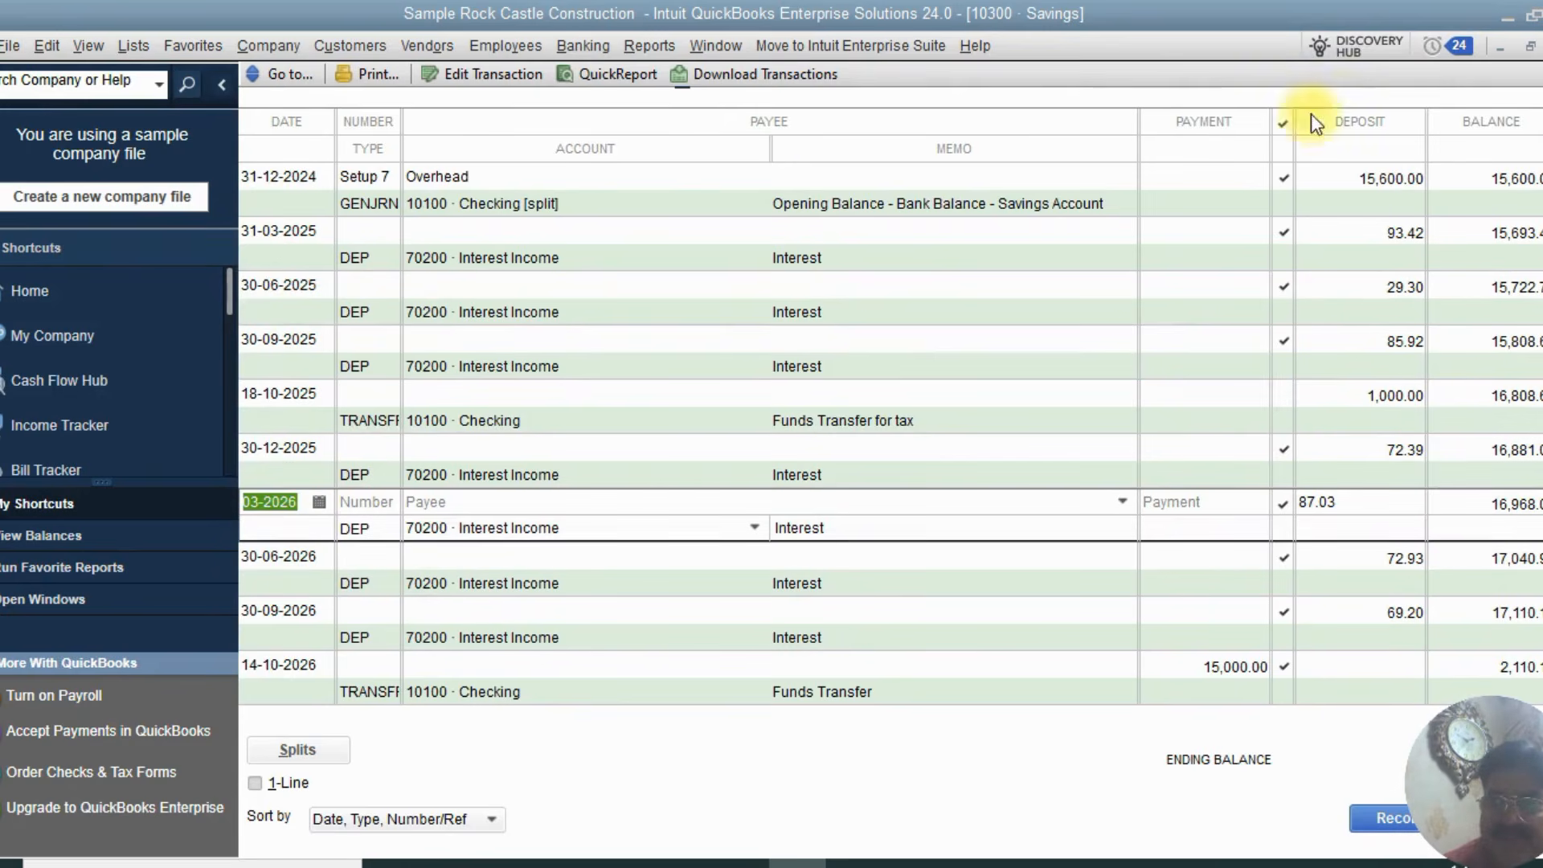
key("Escape")
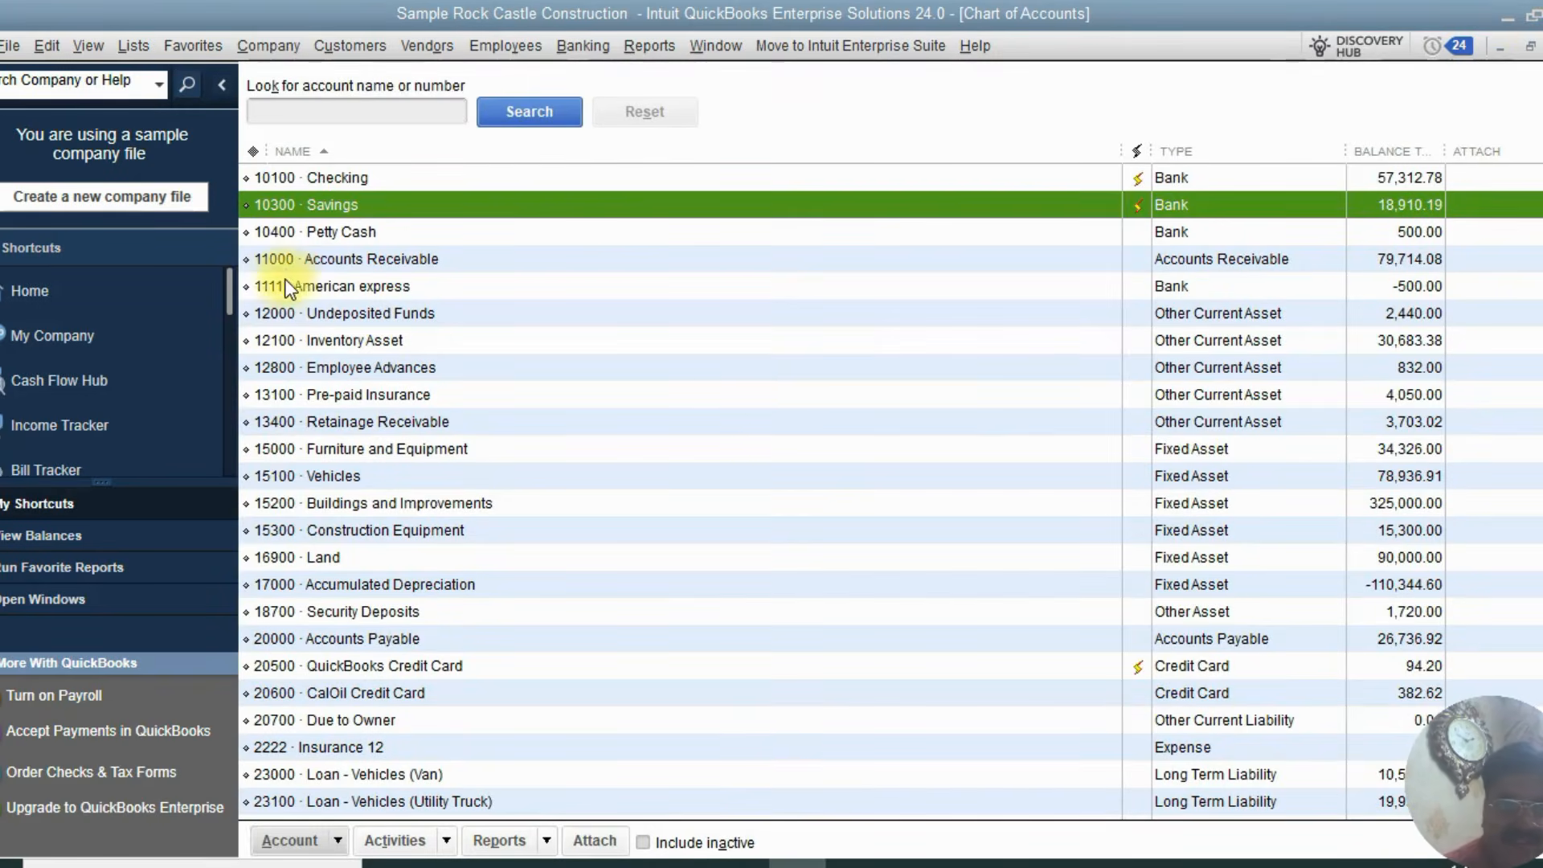
Open the 1111 American express register to review the Cal Gas & Electric check, then close it
left_click(369, 286)
double_click(366, 286)
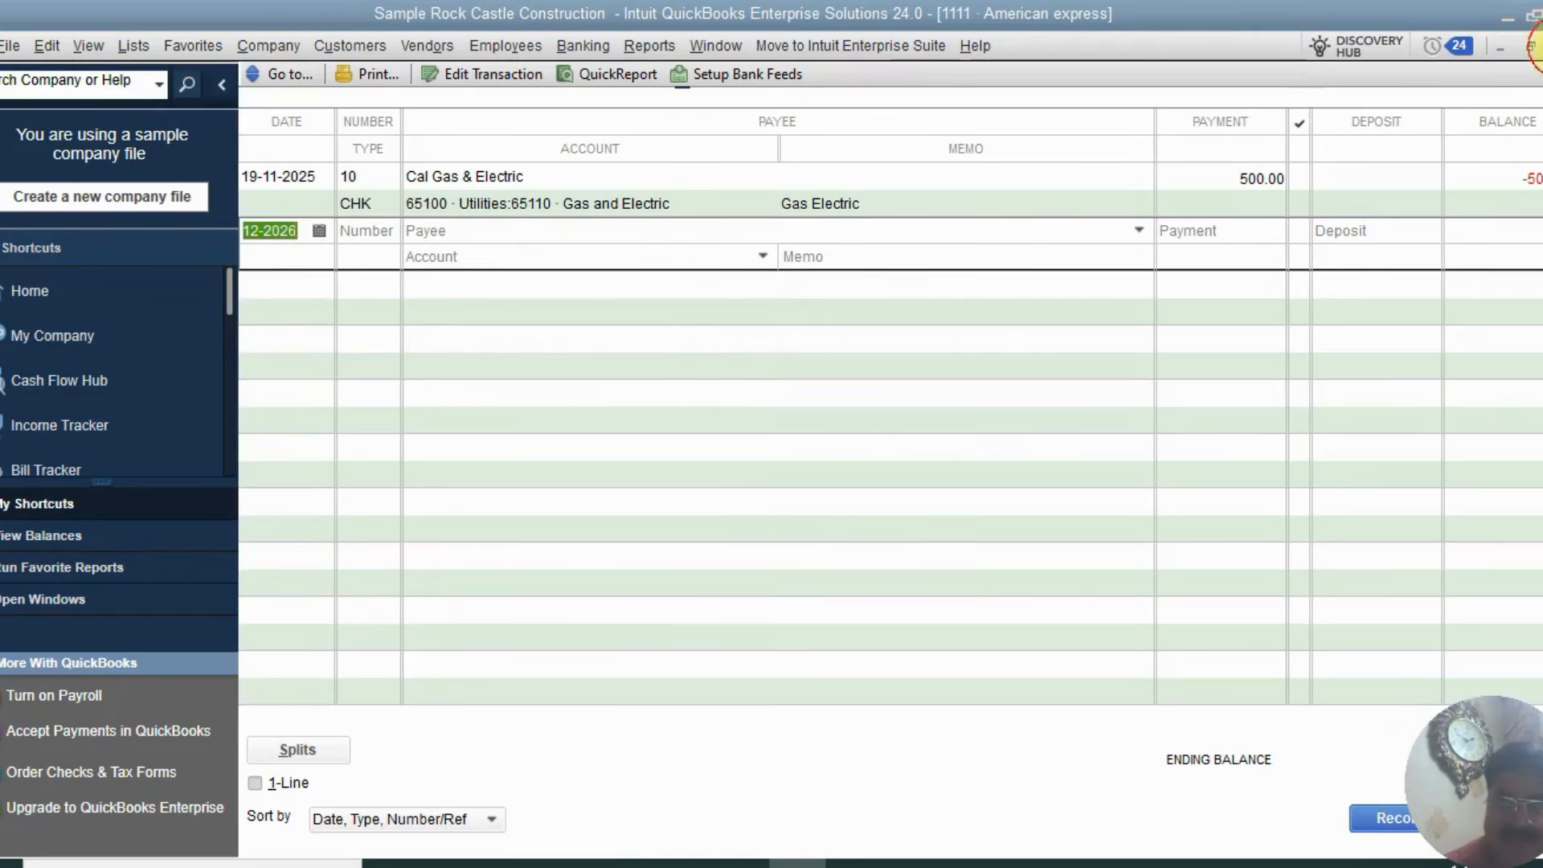
left_click(1542, 47)
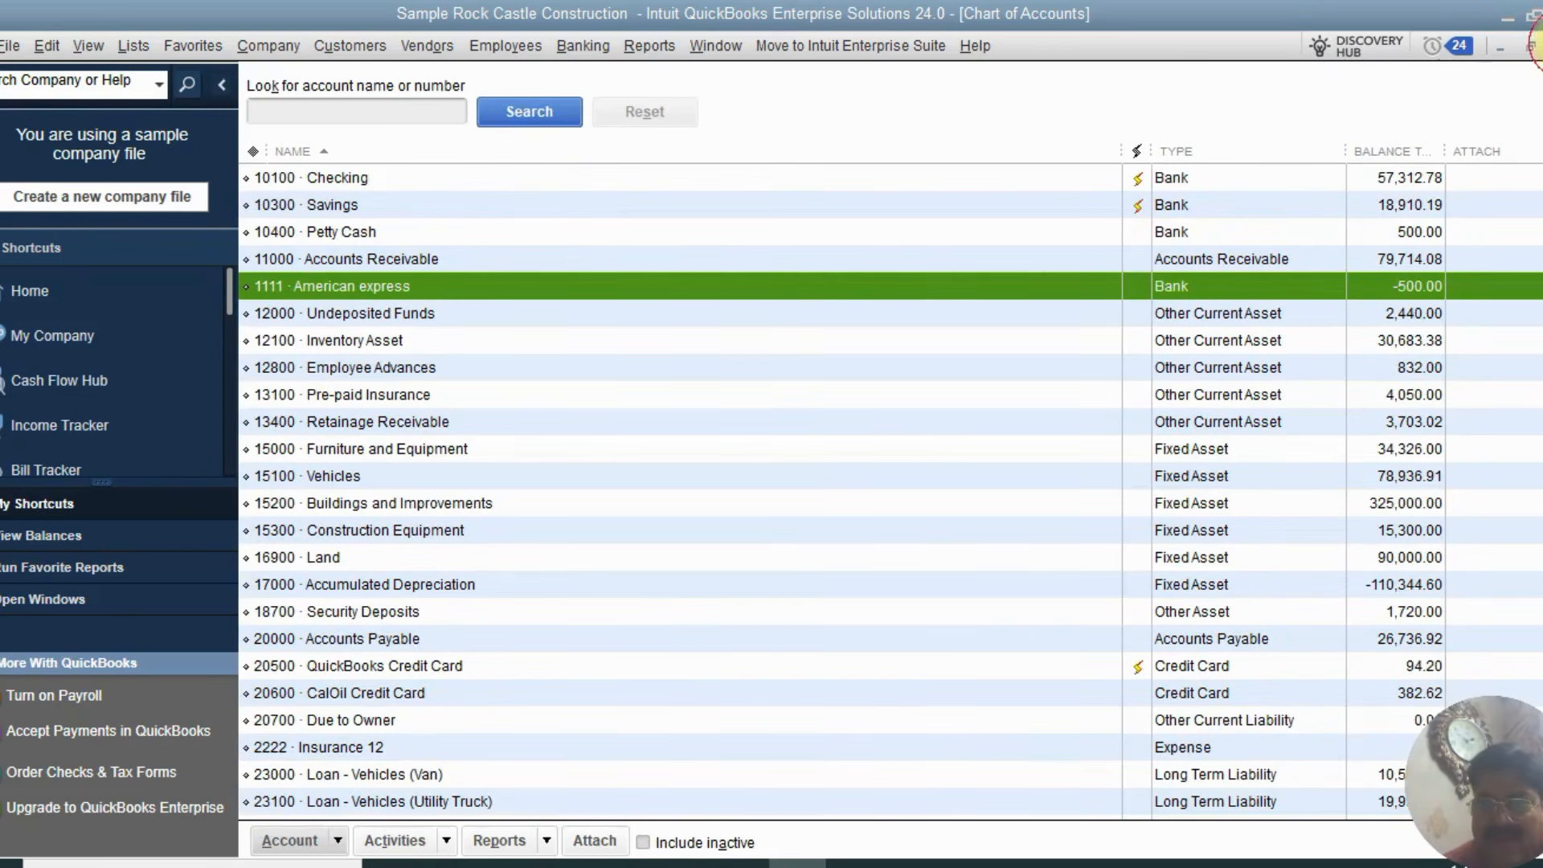
Close the chart of accounts and open it again from the home page
left_click(1537, 47)
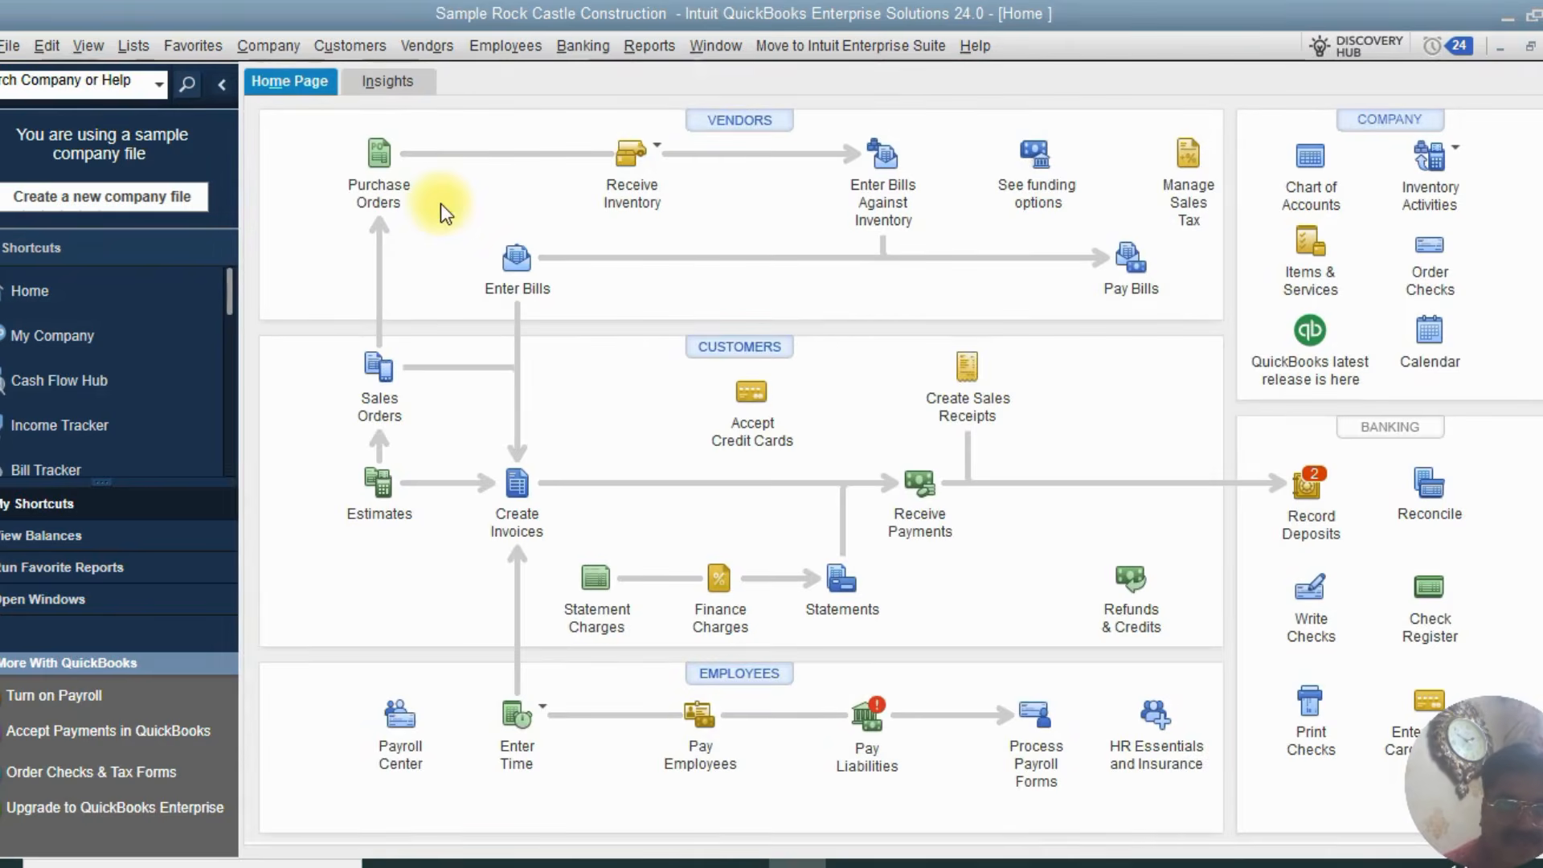
left_click(1310, 156)
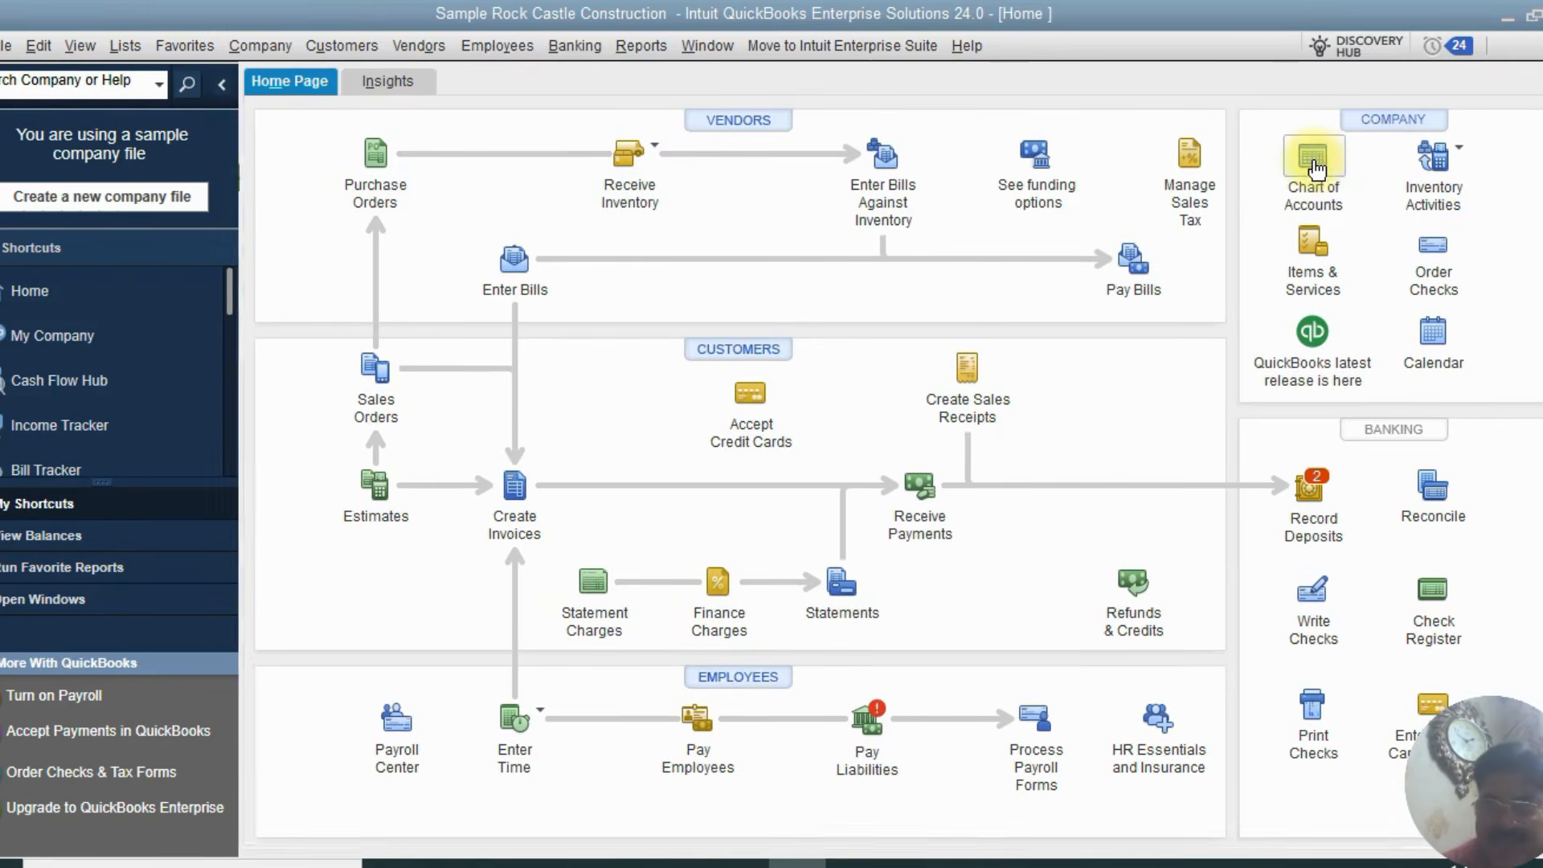